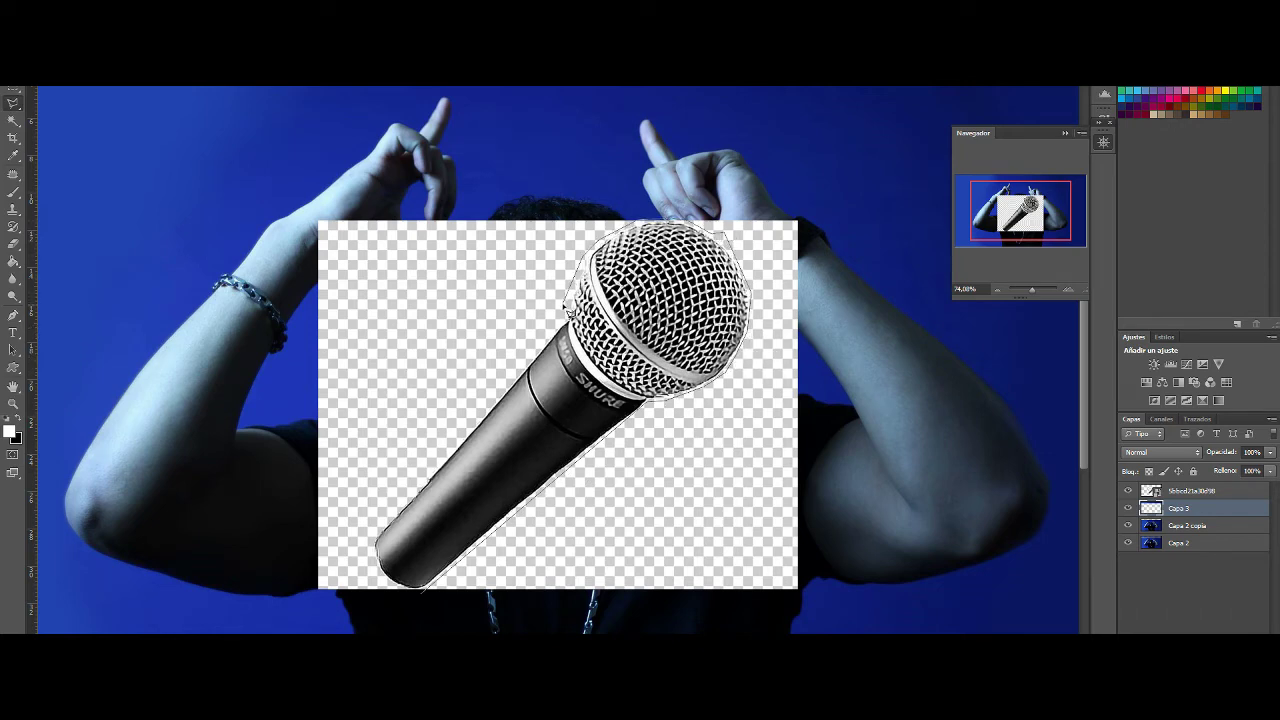
Select everything outside the microphone's outline and delete that checkered background from the microphone layer.
{"action": "right_click", "coordinate": [204, 92]}
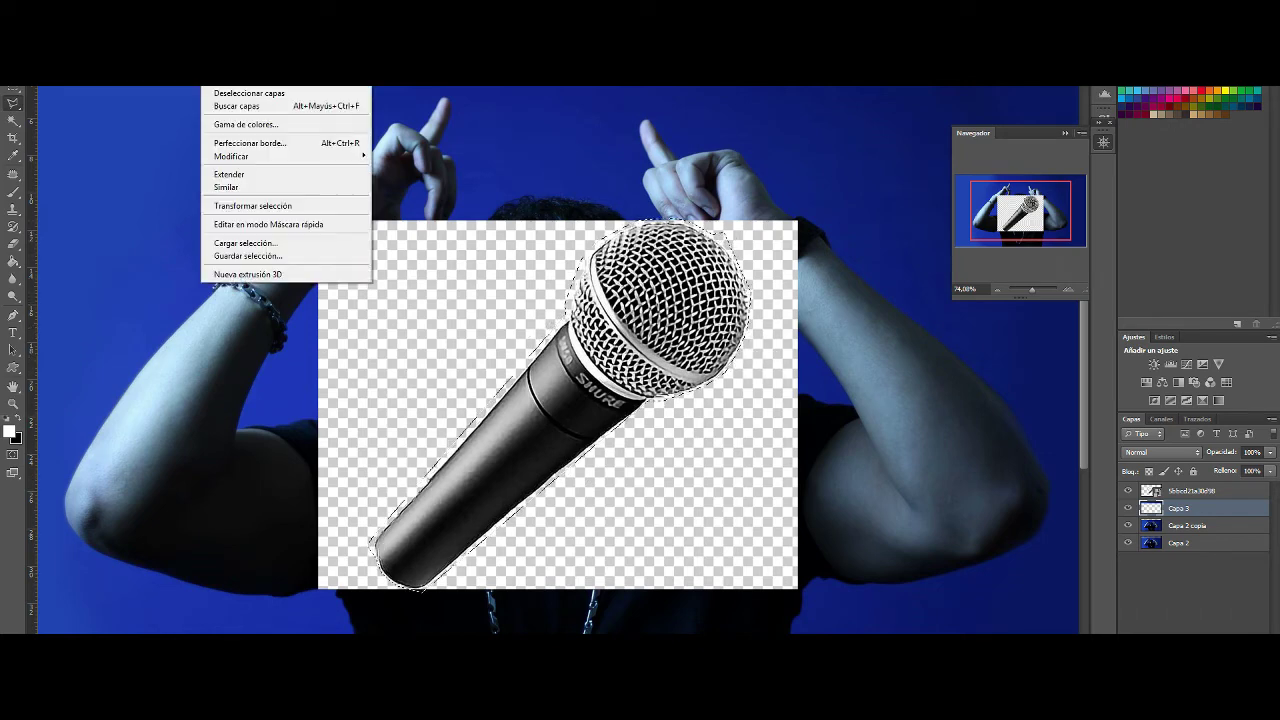
{"action": "left_click", "coordinate": [255, 106]}
{"action": "key", "text": "alt+bracketright"}
{"action": "key", "text": "Delete"}
Trim the leftover checkered fringe along the upper side of the microphone's handle.
{"action": "left_click_drag", "start_coordinate": [1038, 292], "coordinate": [1042, 292]}
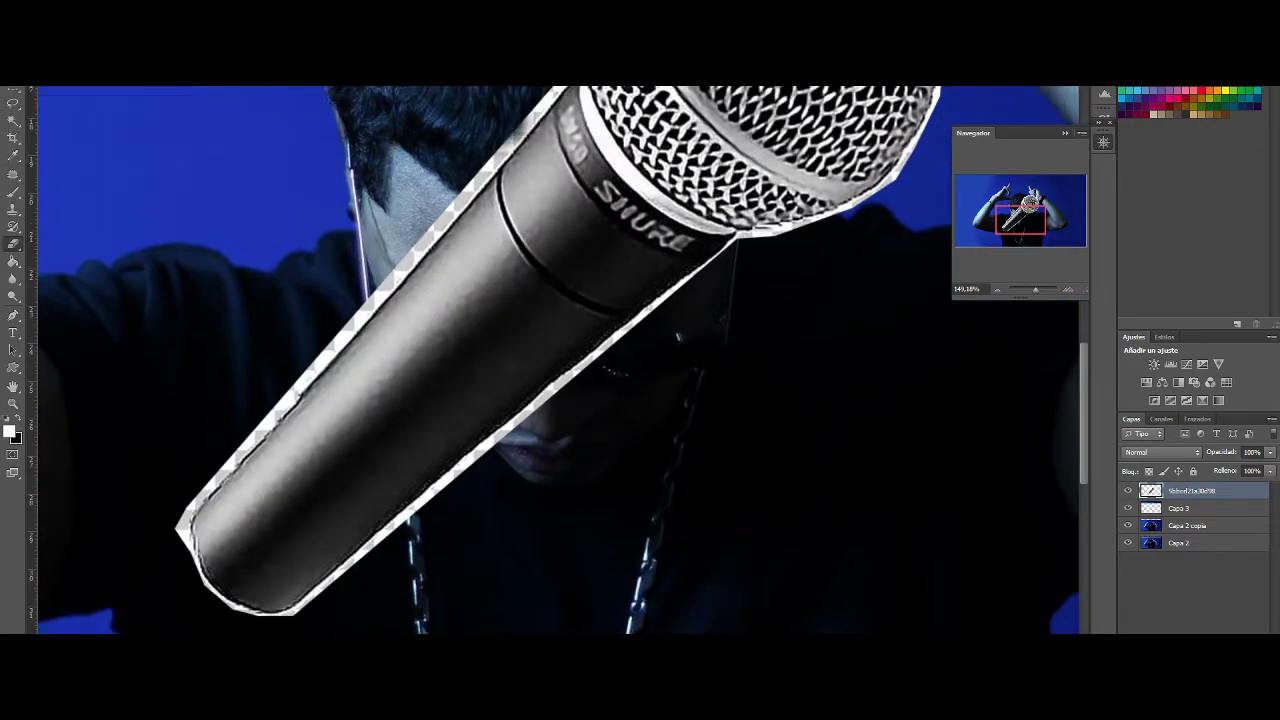
{"action": "left_click_drag", "start_coordinate": [1035, 290], "coordinate": [1038, 290]}
{"action": "left_click_drag", "start_coordinate": [597, 293], "coordinate": [559, 128]}
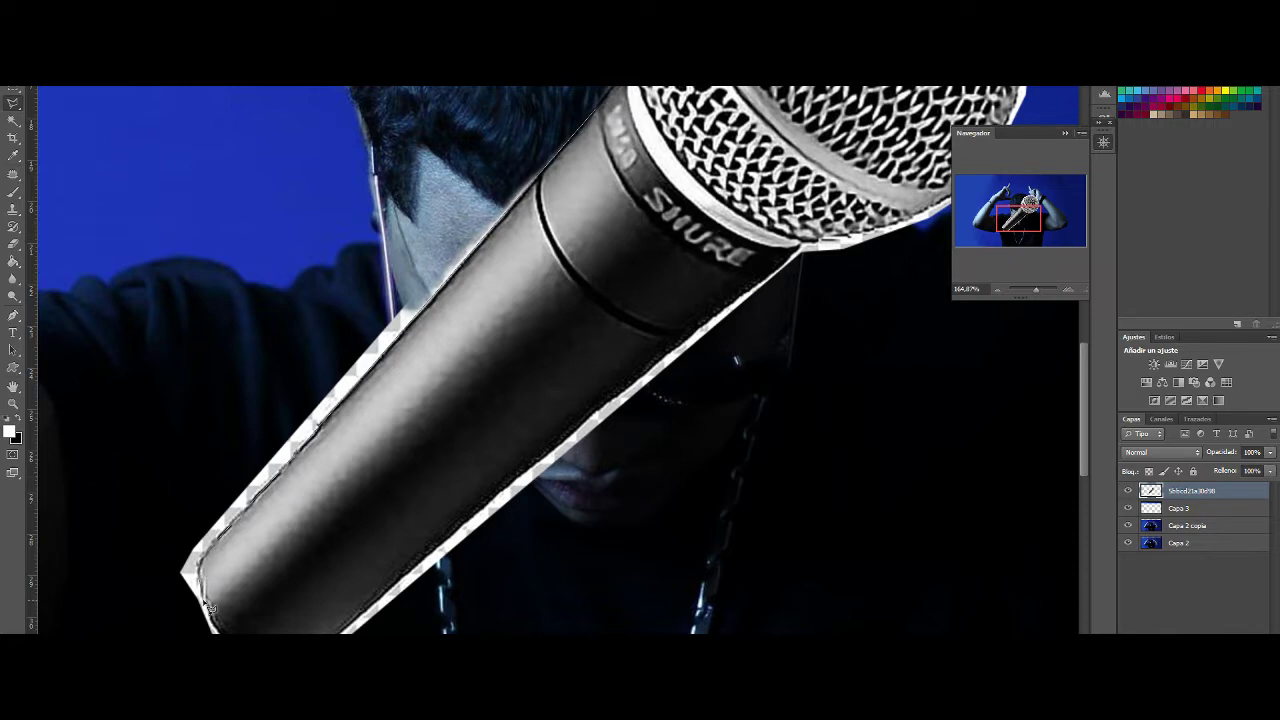
{"action": "scroll", "coordinate": [560, 360], "scroll_direction": "down", "scroll_amount": 5}
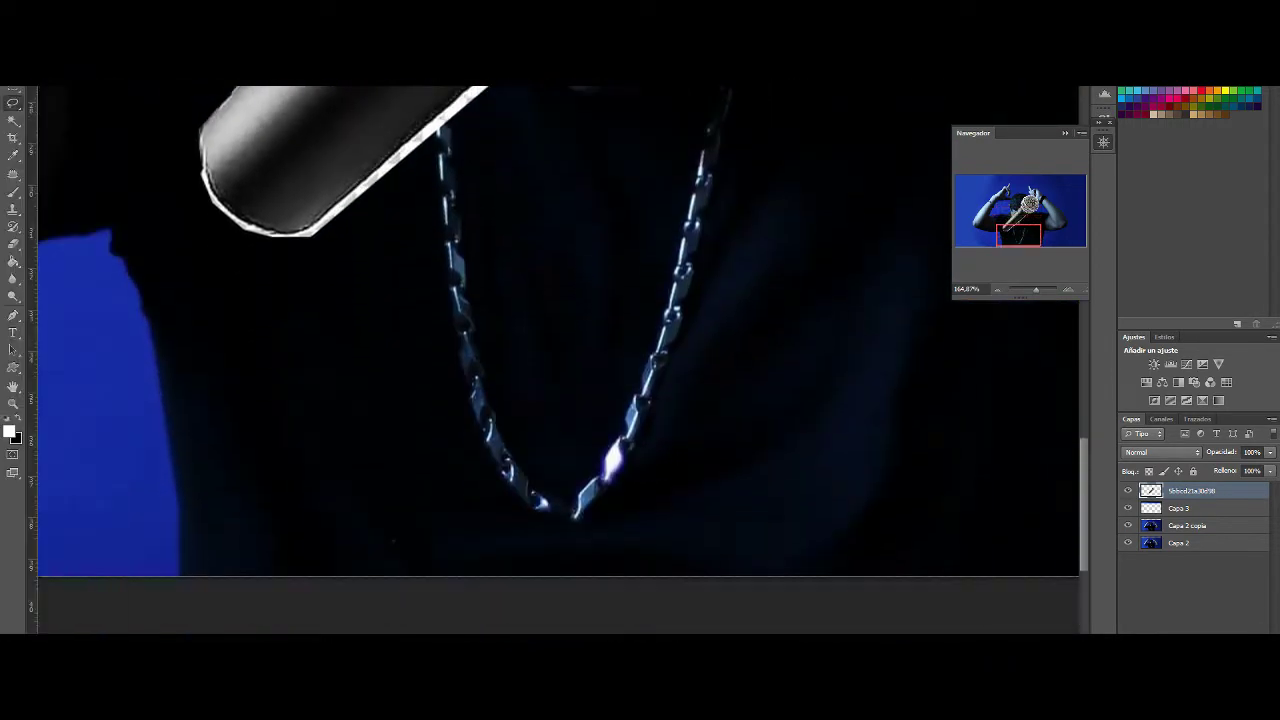
Outline the fringe along the lower side and base of the microphone's handle with the Polygonal Lasso and delete it.
{"action": "left_click", "coordinate": [12, 102]}
{"action": "left_click", "coordinate": [70, 115]}
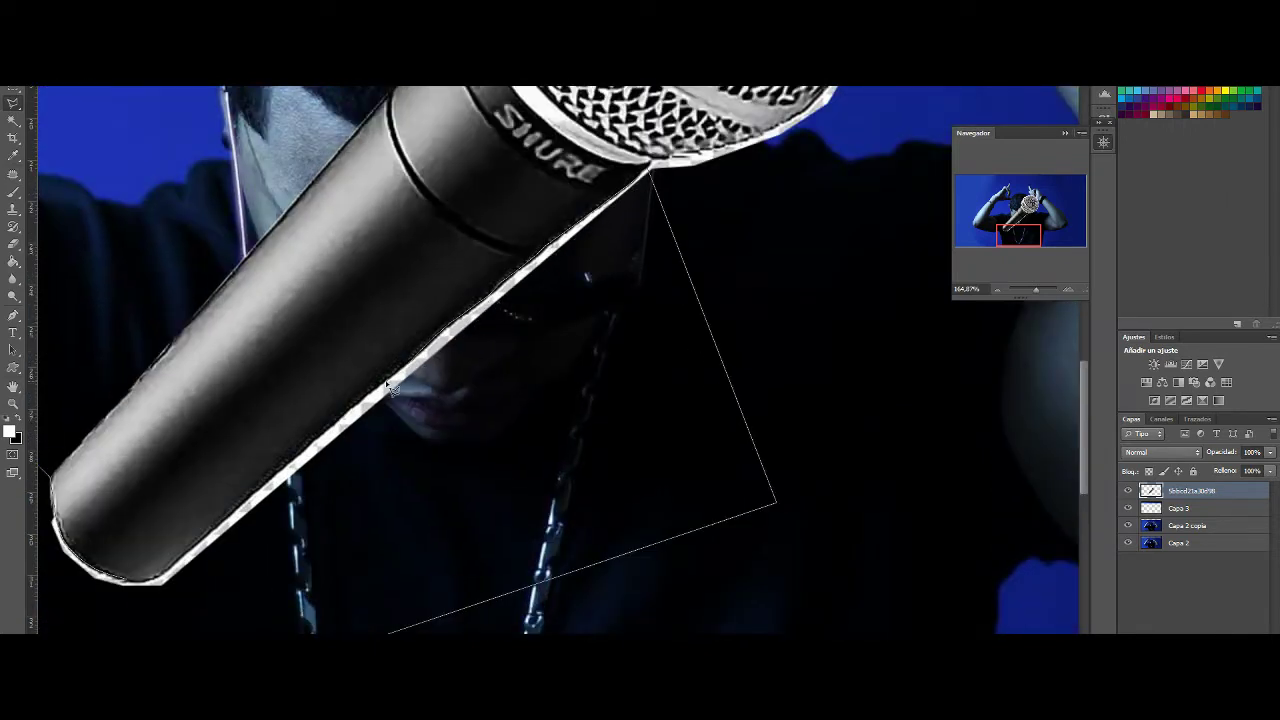
{"action": "scroll", "coordinate": [305, 535], "scroll_direction": "left", "scroll_amount": 3}
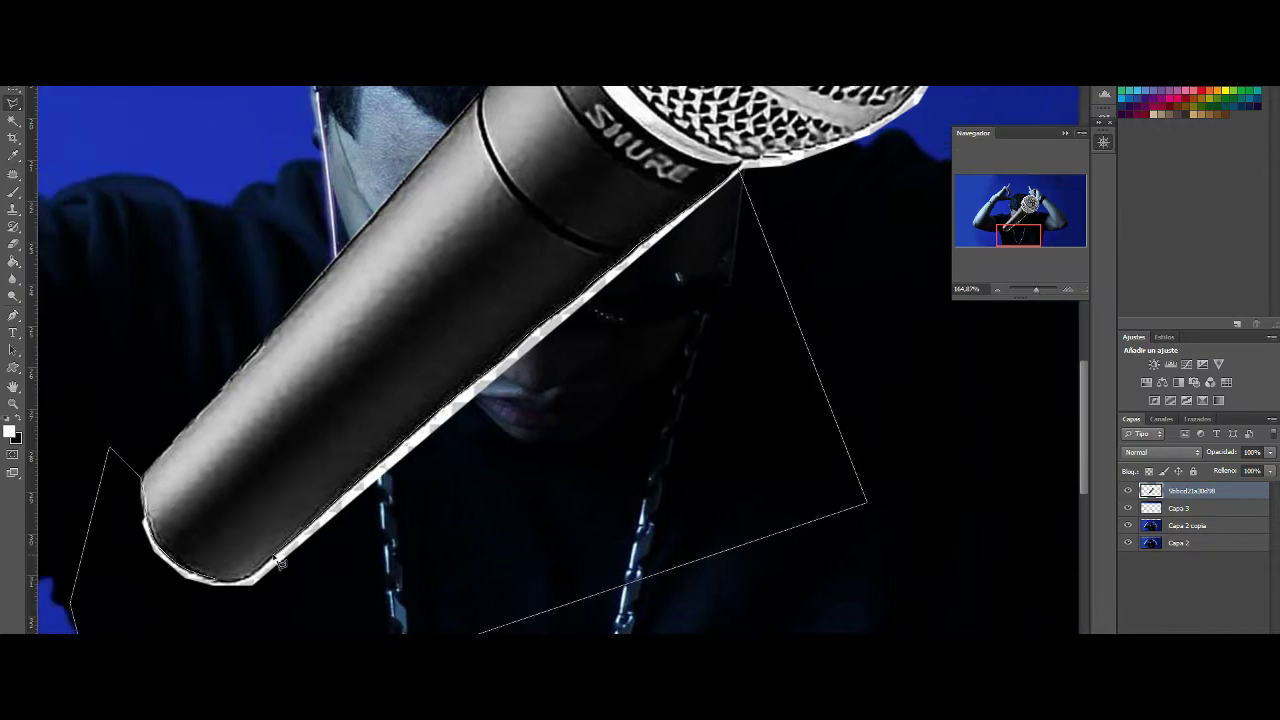
{"action": "key", "text": "Return"}
{"action": "key", "text": "Delete"}
Erase the leftover white and checkered fringe around the microphone's round mesh head.
{"action": "key", "text": "ctrl+0"}
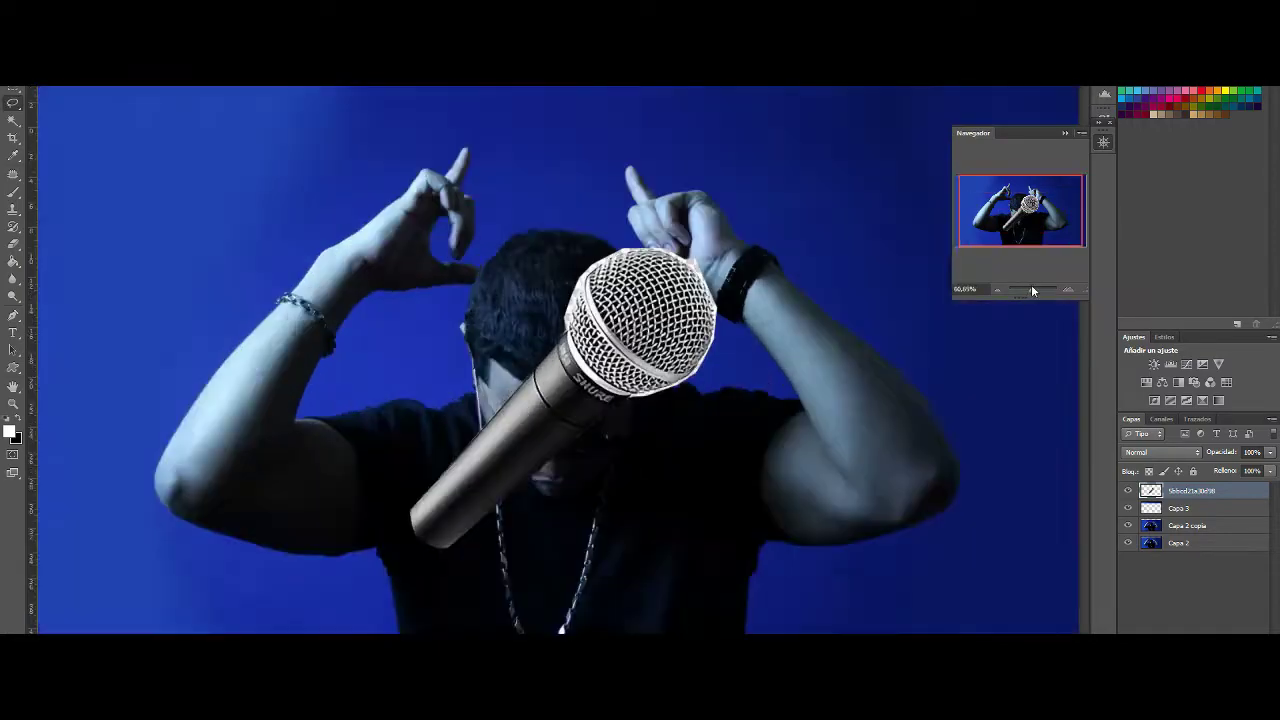
{"action": "scroll", "coordinate": [779, 450], "scroll_direction": "up", "scroll_amount": 5}
{"action": "key", "text": "e"}
{"action": "scroll", "coordinate": [746, 192], "scroll_direction": "right", "scroll_amount": 6}
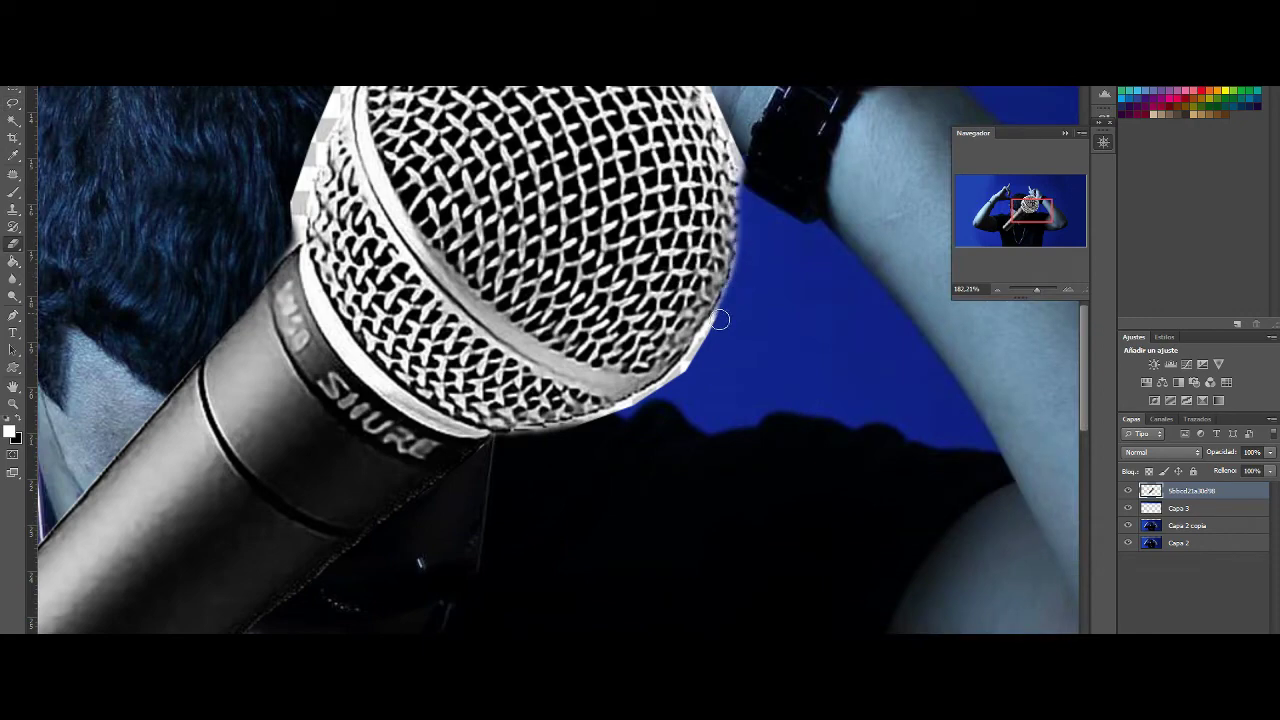
{"action": "scroll", "coordinate": [646, 409], "scroll_direction": "down", "scroll_amount": 1}
{"action": "scroll", "coordinate": [680, 327], "scroll_direction": "up", "scroll_amount": 4}
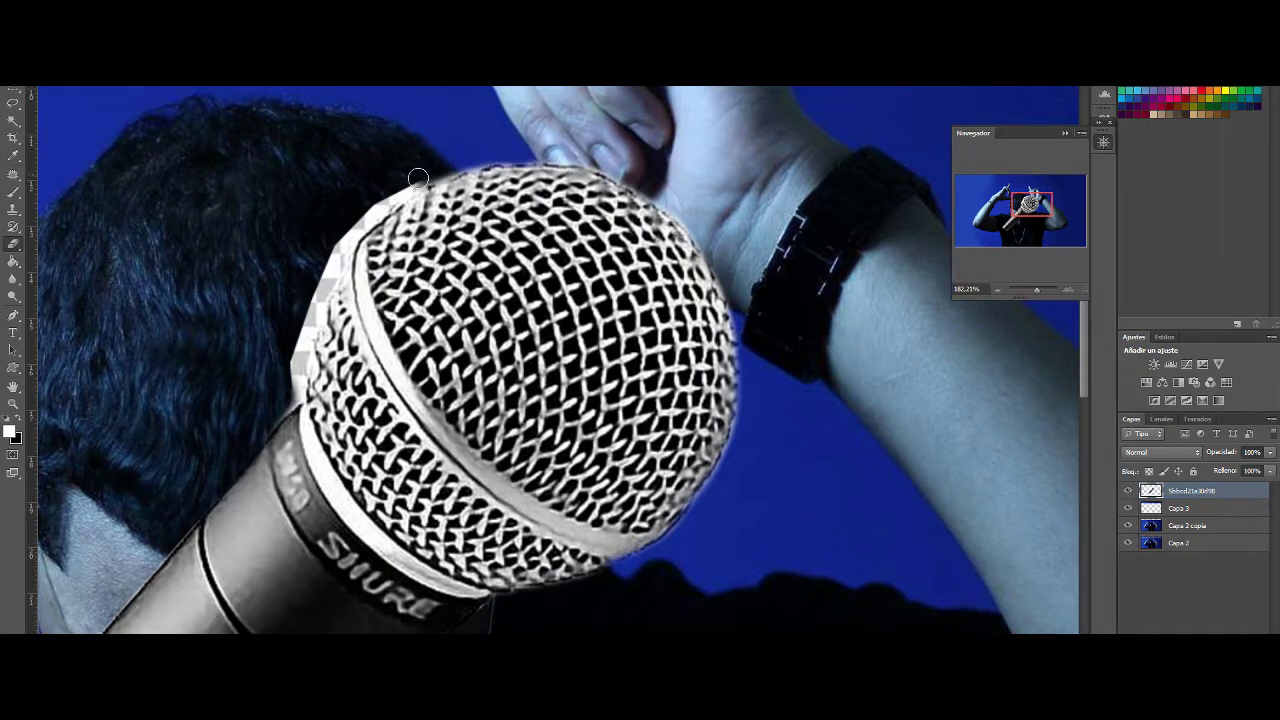
{"action": "scroll", "coordinate": [418, 178], "scroll_direction": "down", "scroll_amount": 1}
{"action": "scroll", "coordinate": [415, 133], "scroll_direction": "up", "scroll_amount": 1}
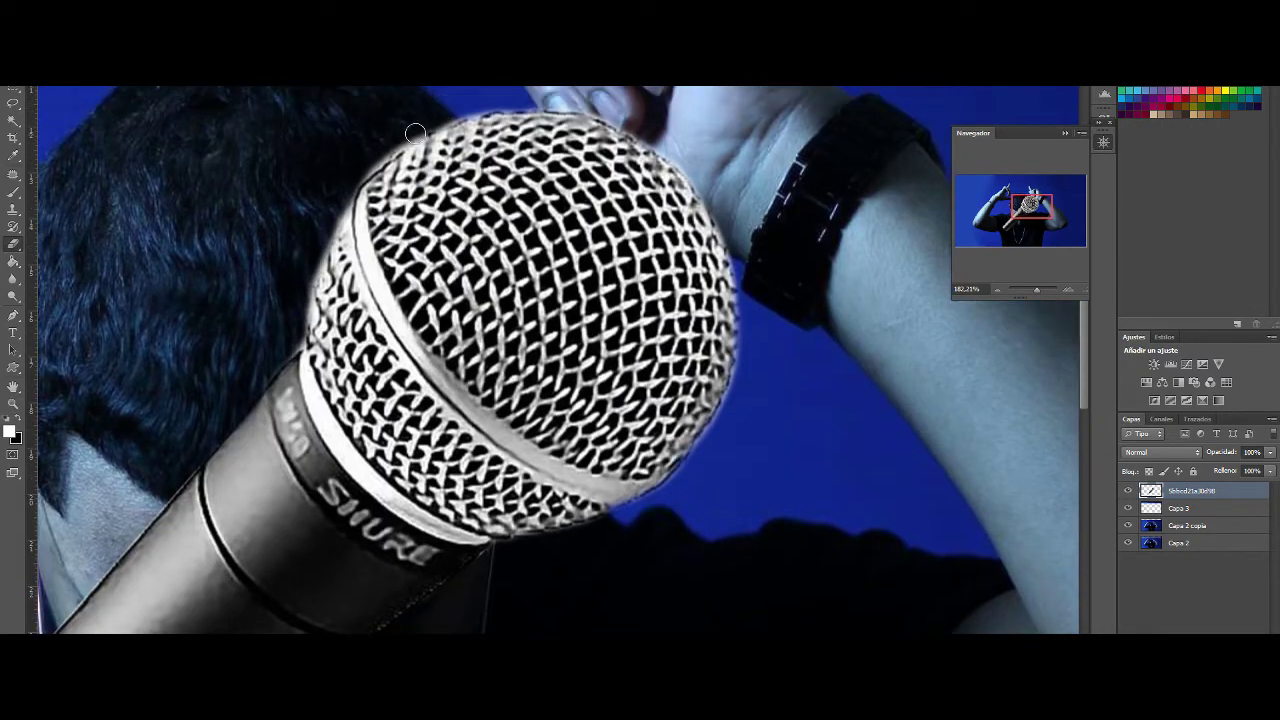
Shrink the microphone, tilt it slightly and place it over the man's raised hand beside the black wristband.
{"action": "left_click_drag", "start_coordinate": [1037, 289], "coordinate": [1033, 289]}
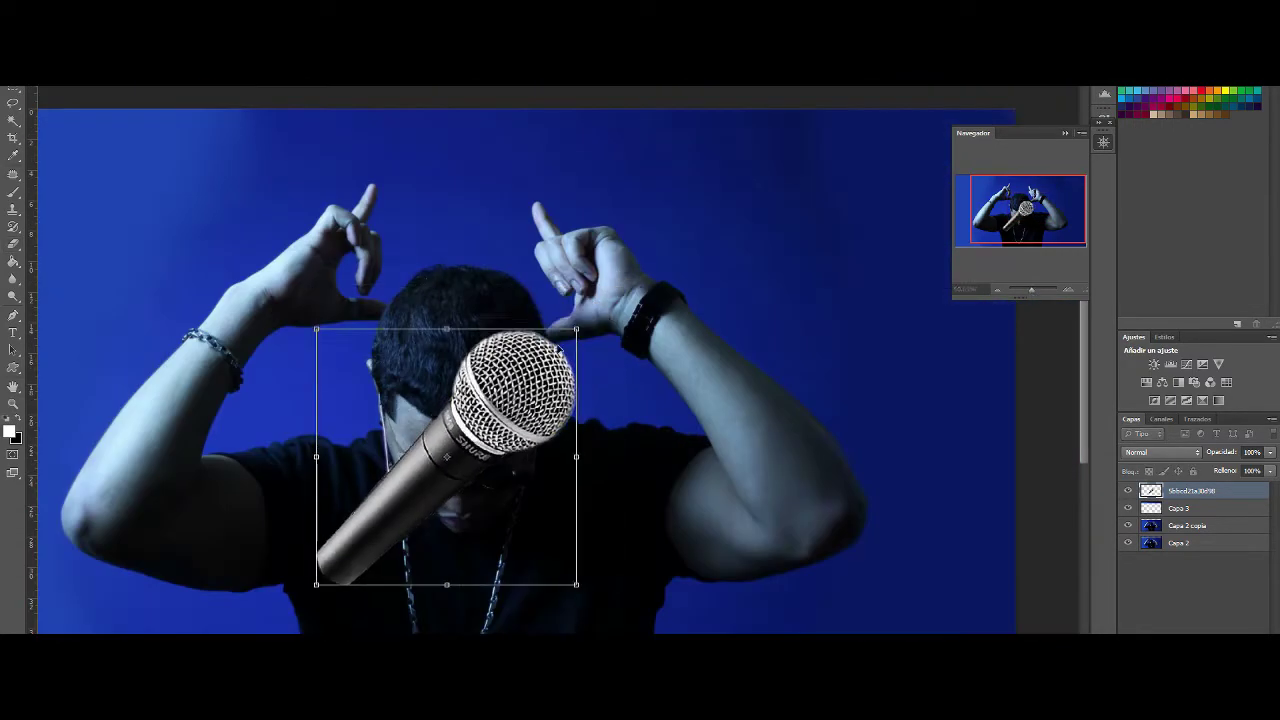
{"action": "scroll", "coordinate": [623, 286], "scroll_direction": "down", "scroll_amount": 3}
{"action": "left_click_drag", "start_coordinate": [700, 233], "coordinate": [682, 226]}
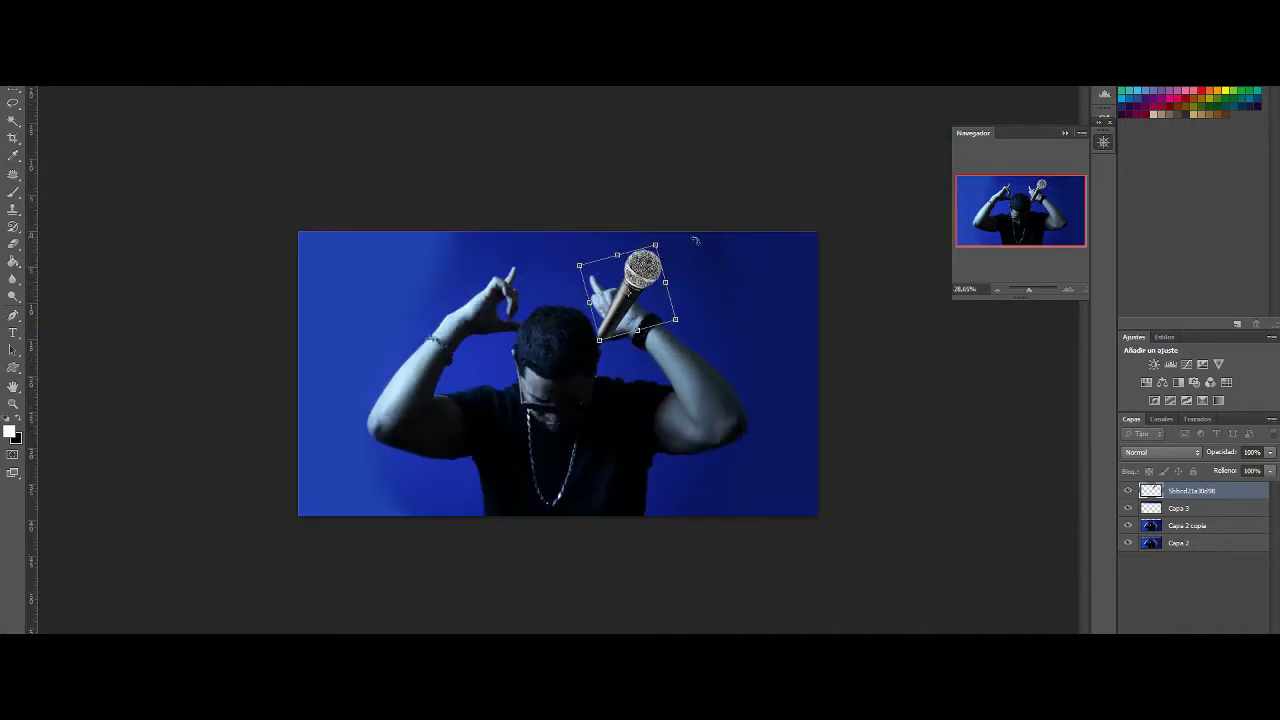
{"action": "scroll", "coordinate": [645, 309], "scroll_direction": "up", "scroll_amount": 4}
{"action": "left_click", "coordinate": [13, 103]}
{"action": "key", "text": "Return"}
Lower the microphone layer's opacity to 72%, then duplicate it and hide the copy, keeping the original layer selected.
{"action": "left_click_drag", "start_coordinate": [1270, 452], "coordinate": [1252, 470]}
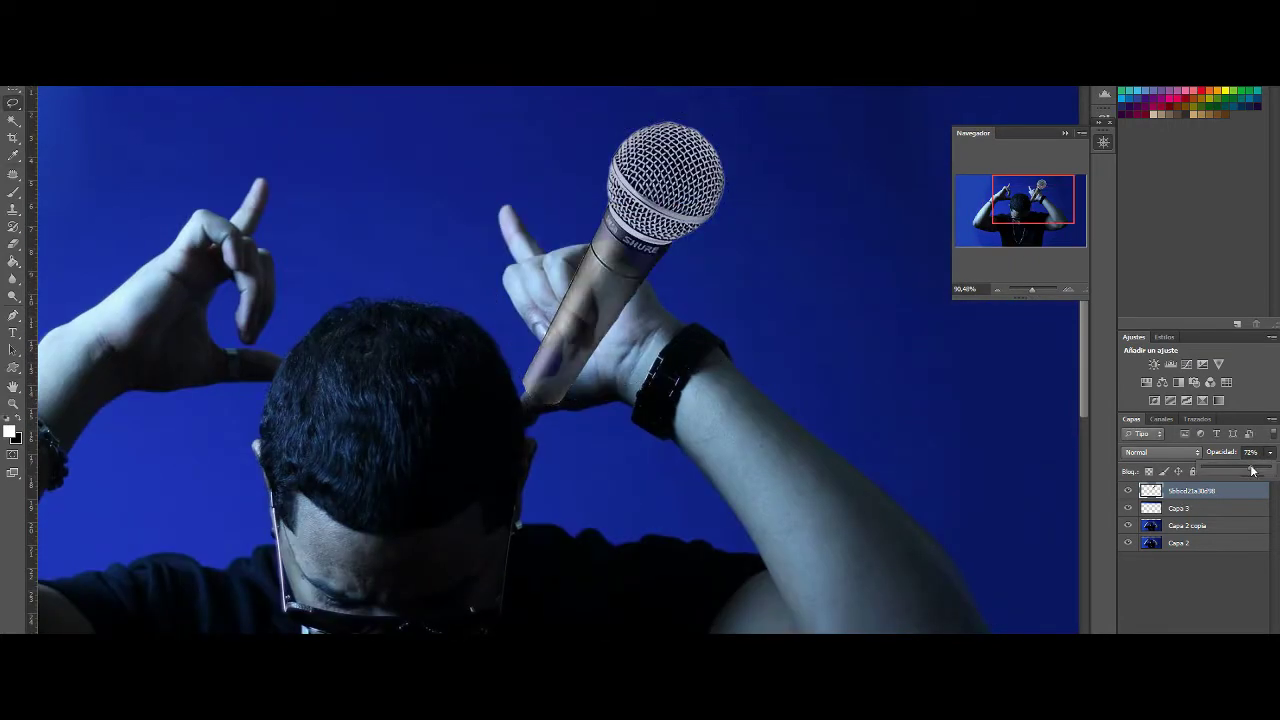
{"action": "key", "text": "ctrl+j"}
{"action": "left_click", "coordinate": [1128, 490]}
{"action": "left_click", "coordinate": [1160, 508]}
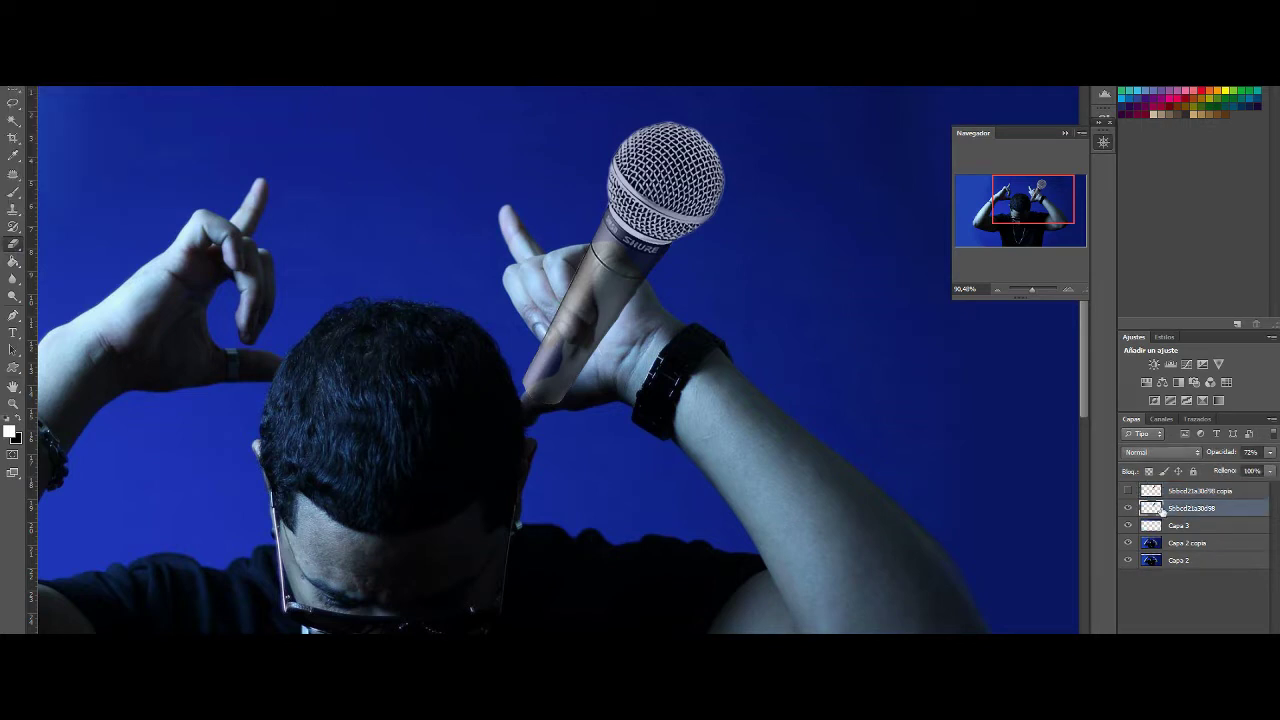
Erase the microphone over the gripping fingers at 63% layer opacity and restore the layer's opacity to 100%.
{"action": "left_click_drag", "start_coordinate": [1270, 463], "coordinate": [1245, 467]}
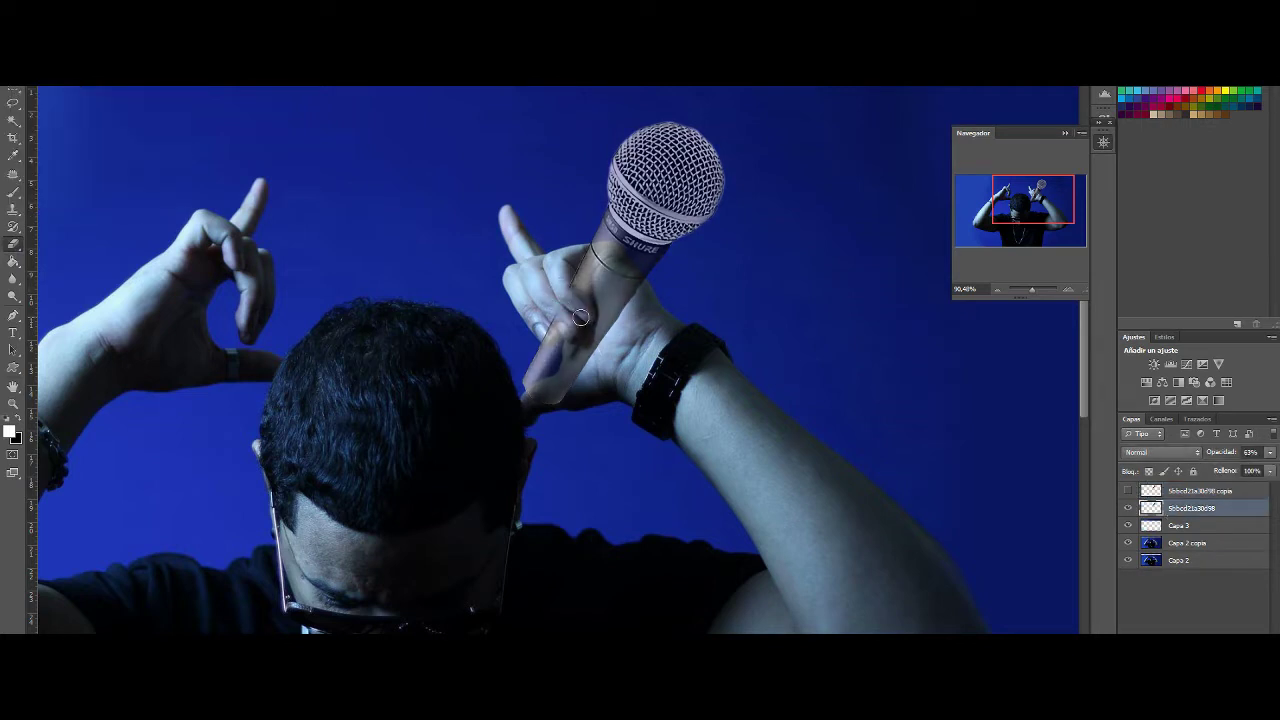
{"action": "key", "text": "0"}
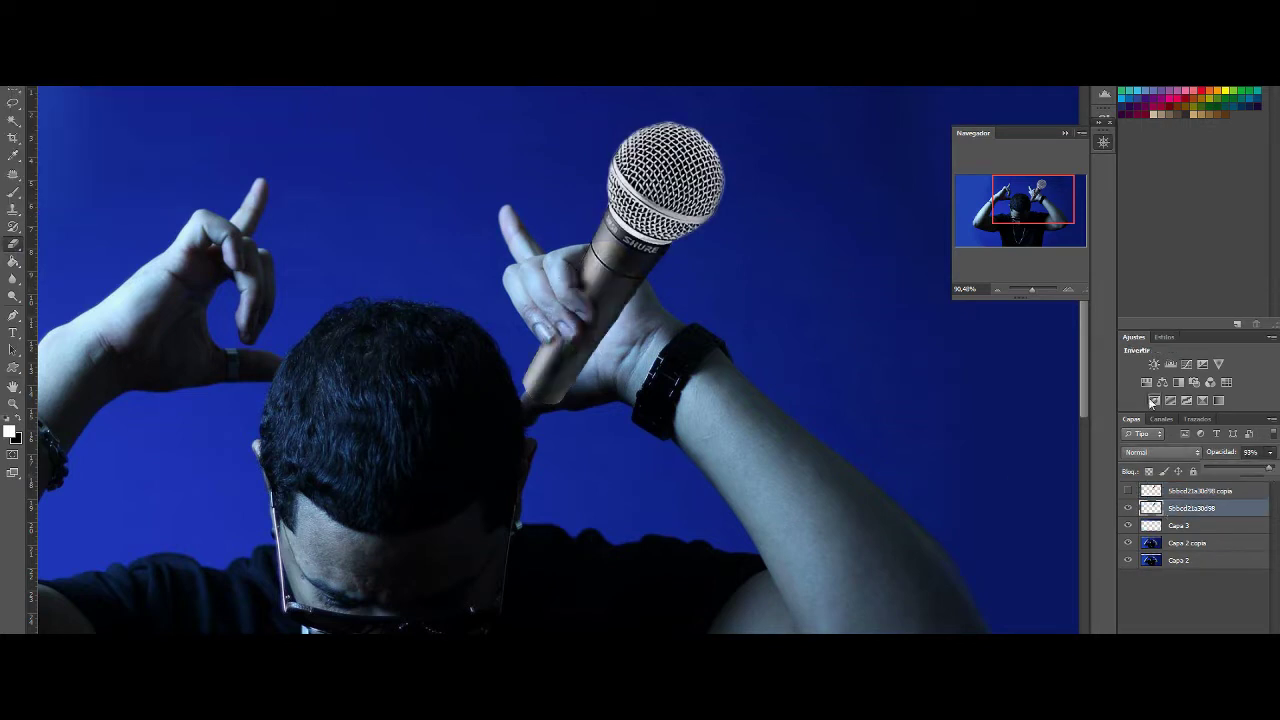
{"action": "key", "text": "ctrl+z"}
{"action": "key", "text": "ctrl+z"}
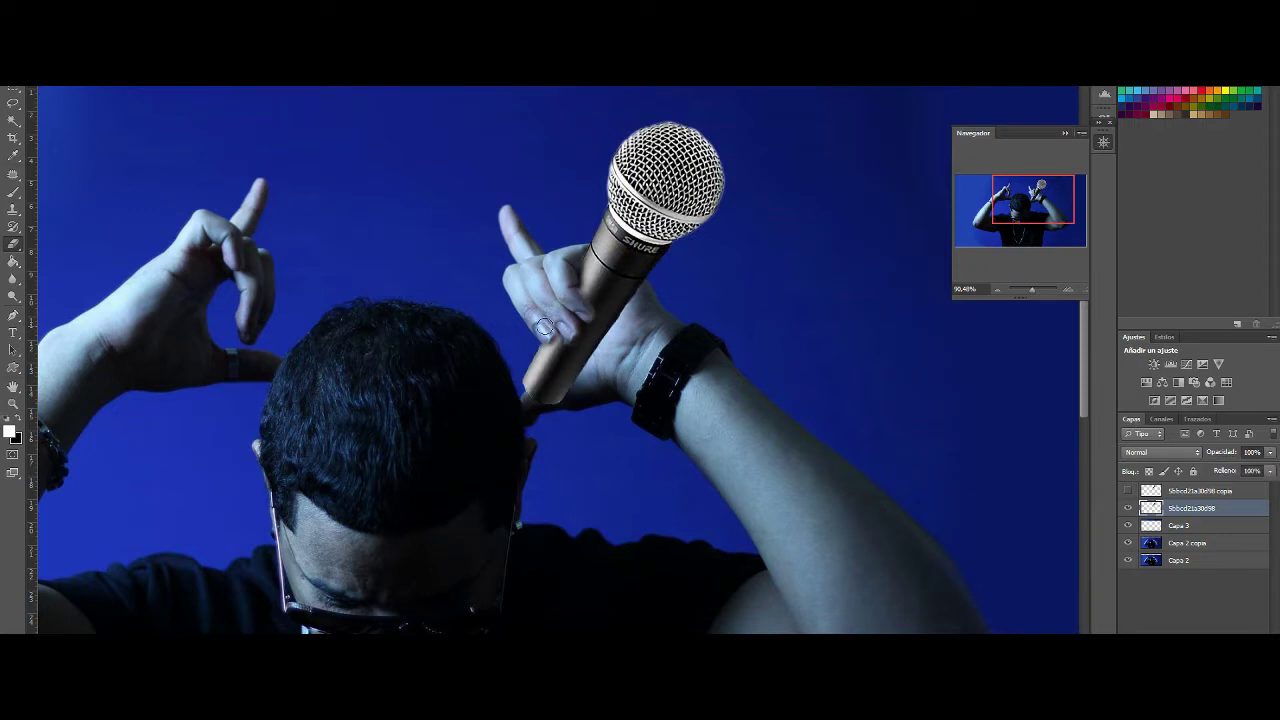
Duplicate the microphone layer and clip a Brightness/Contrast adjustment to the copy with brightness -121 and contrast -31.
{"action": "left_click_drag", "start_coordinate": [1032, 289], "coordinate": [1029, 292]}
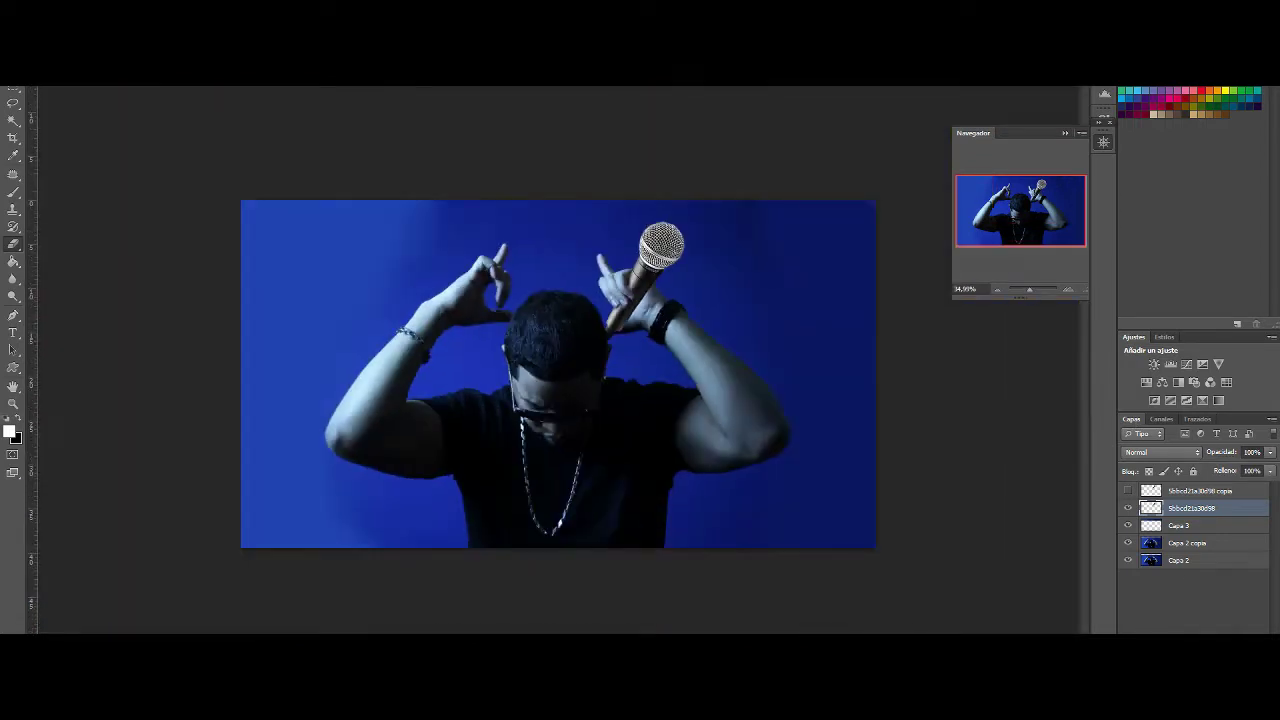
{"action": "key", "text": "ctrl+j"}
{"action": "left_click", "coordinate": [1200, 626]}
{"action": "left_click", "coordinate": [1162, 447]}
{"action": "left_click_drag", "start_coordinate": [989, 182], "coordinate": [923, 176]}
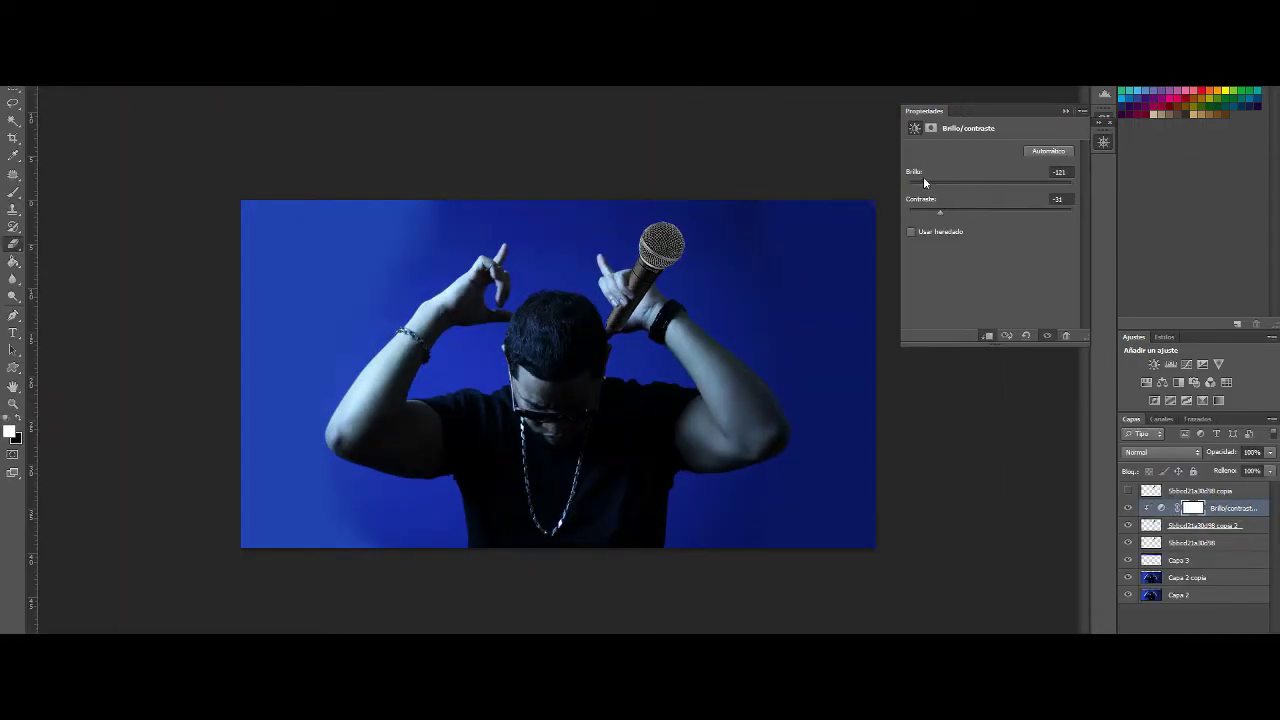
Add a Black & White adjustment layer with the default preset over the whole composition.
{"action": "left_click", "coordinate": [1200, 626]}
{"action": "left_click", "coordinate": [1180, 554]}
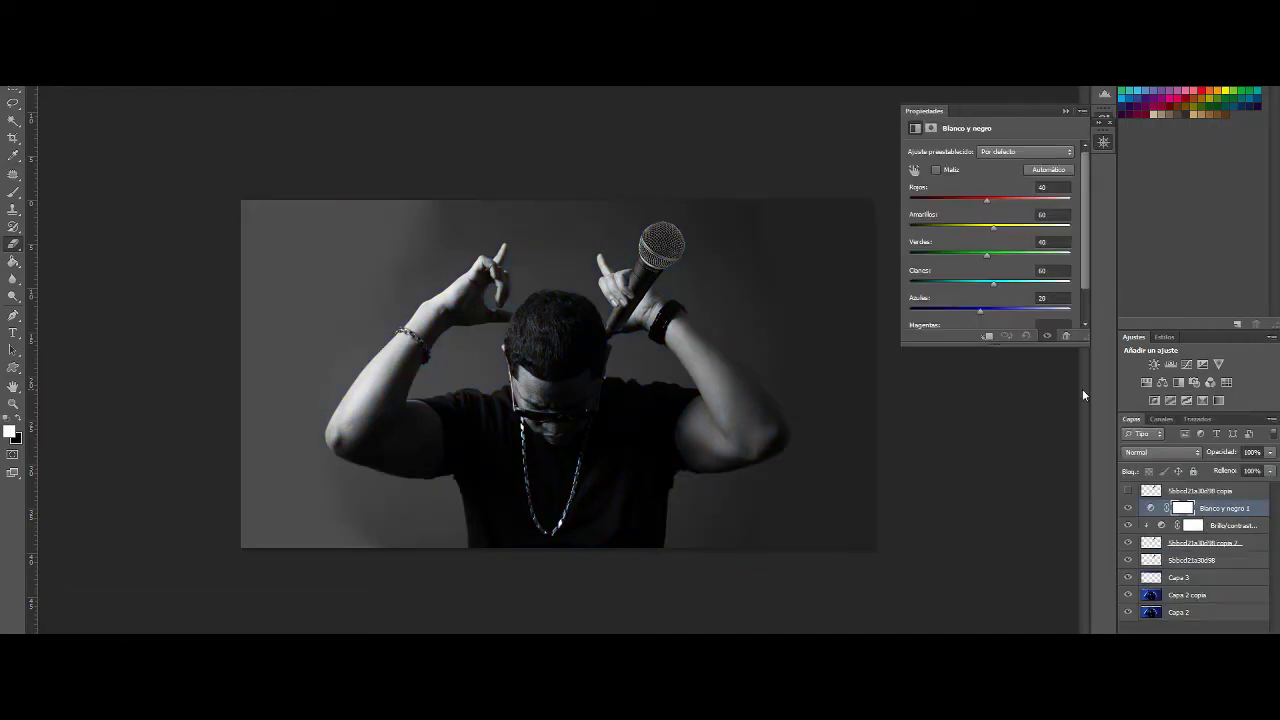
Place the red heartbeat line image and position it above the man's head, level with the microphone's head.
{"action": "left_click_drag", "start_coordinate": [1024, 289], "coordinate": [1030, 289]}
{"action": "left_click", "coordinate": [60, 232]}
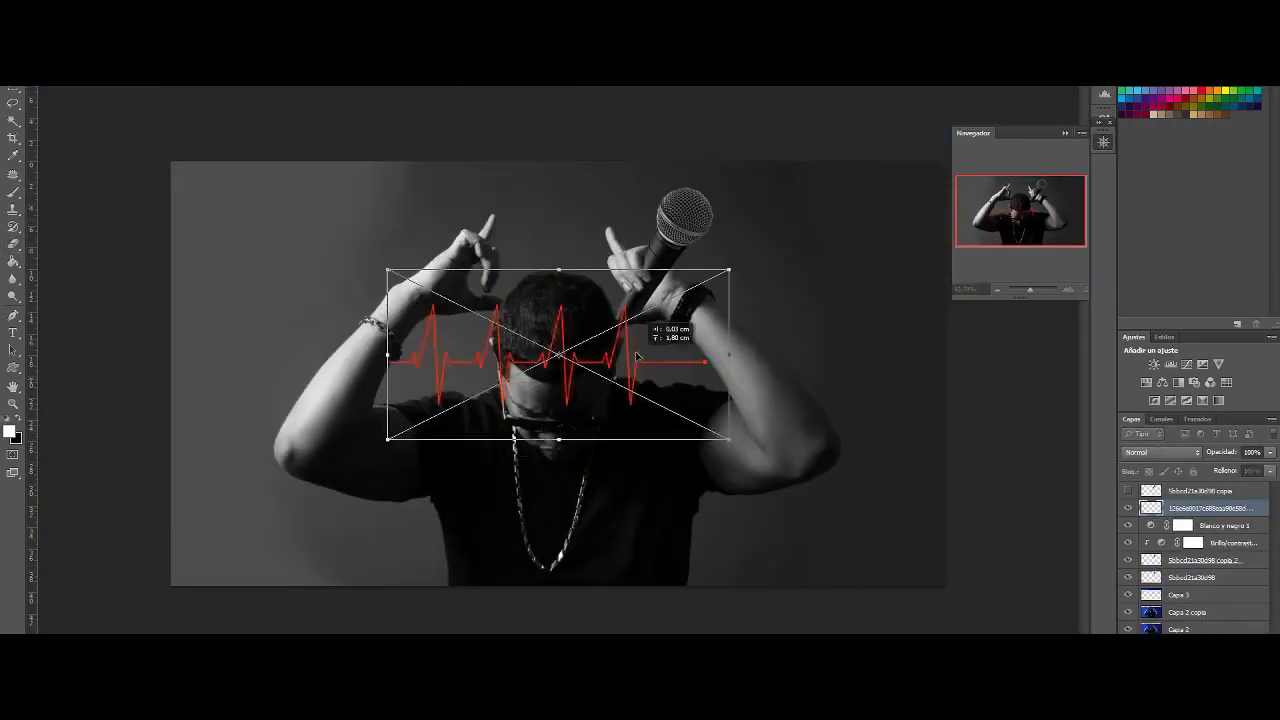
{"action": "left_click_drag", "start_coordinate": [636, 355], "coordinate": [622, 232]}
{"action": "key", "text": "Return"}
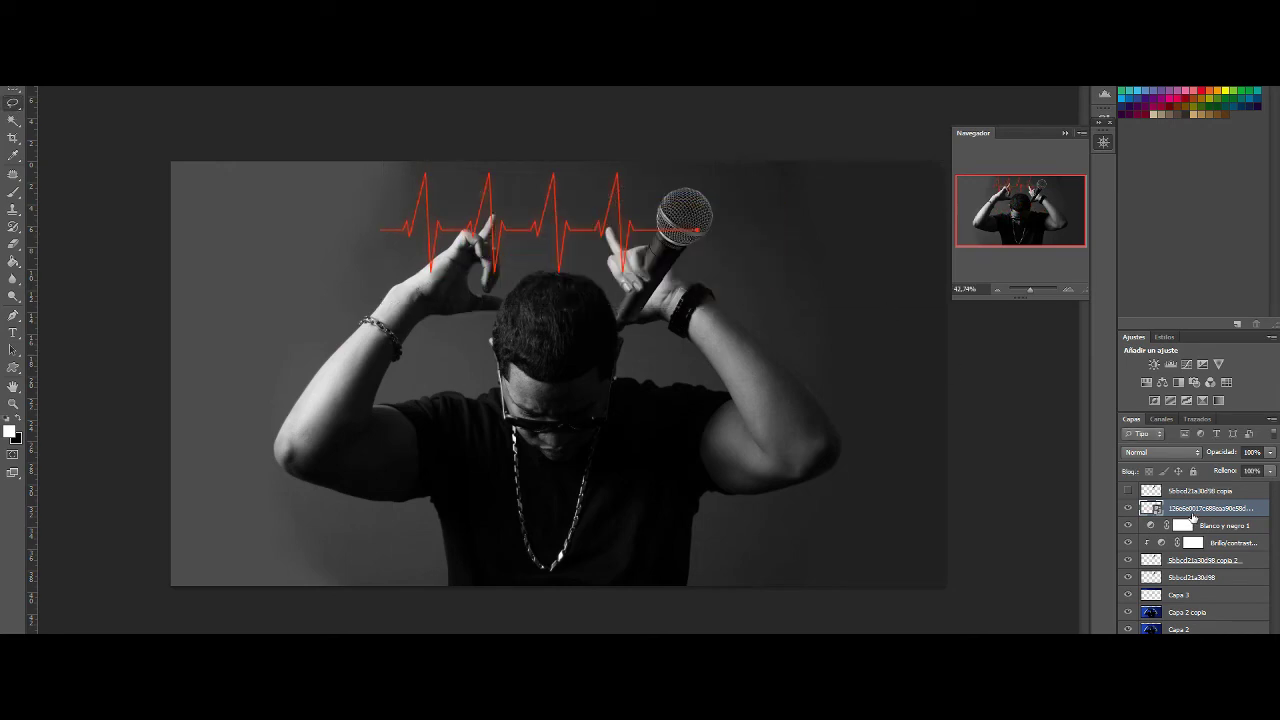
Move the heartbeat line layer to the top of the layer stack and rasterize it.
{"action": "left_click_drag", "start_coordinate": [1192, 510], "coordinate": [1163, 578]}
{"action": "left_click_drag", "start_coordinate": [1207, 525], "coordinate": [1198, 492]}
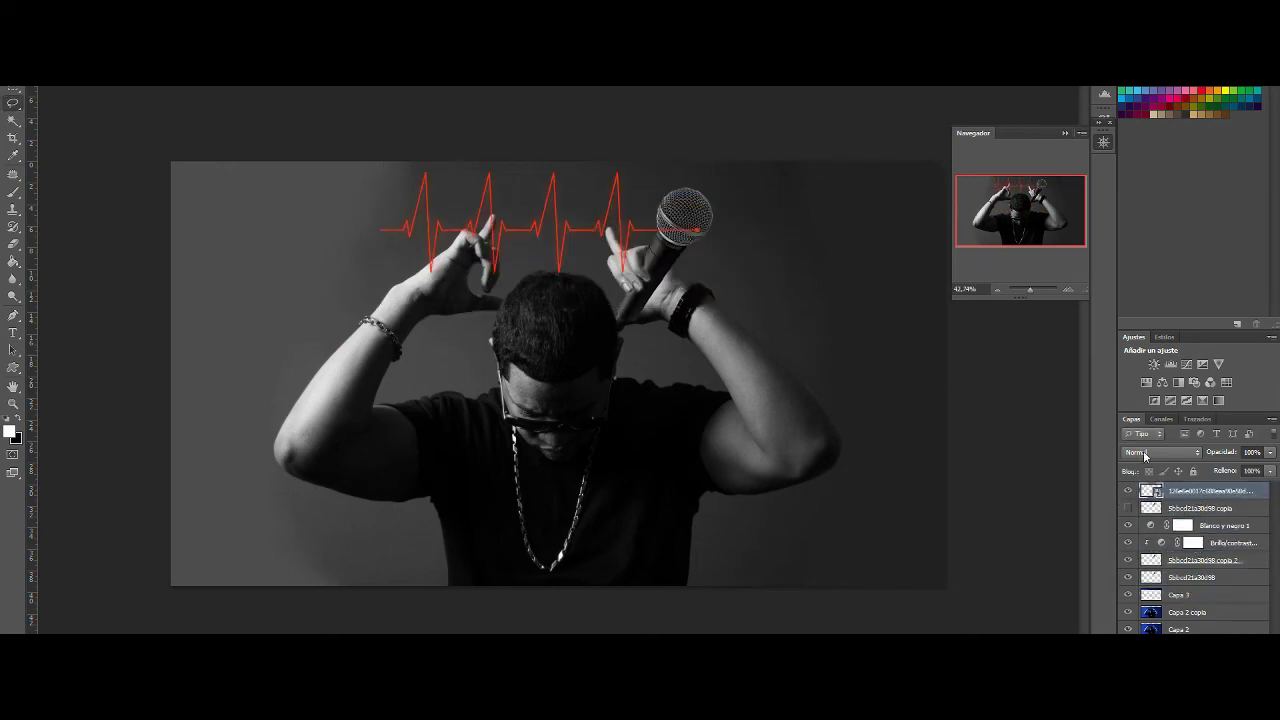
{"action": "mouse_move", "coordinate": [1030, 289]}
{"action": "left_mouse_down"}
{"action": "mouse_move", "coordinate": [1050, 289]}
{"action": "mouse_move", "coordinate": [1035, 289]}
{"action": "left_mouse_up"}
{"action": "right_click", "coordinate": [1215, 491]}
{"action": "key", "text": "Escape"}
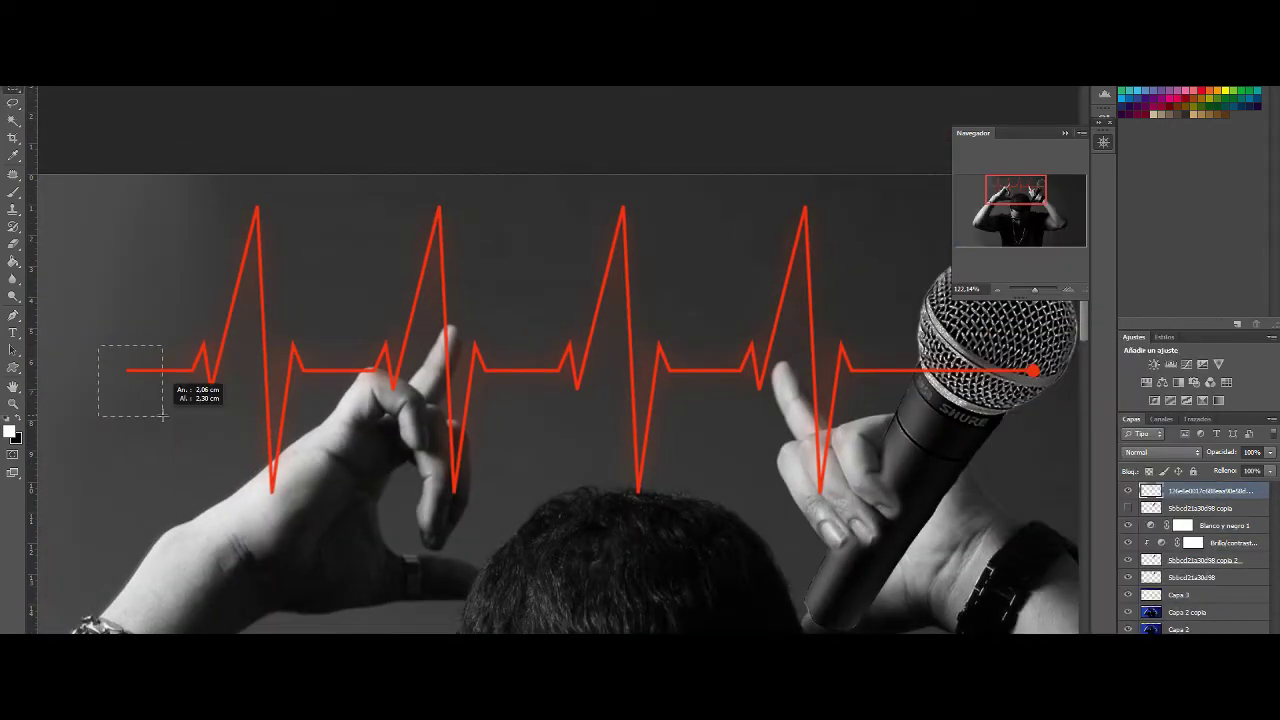
Put the straight start of the heartbeat line on a new layer and extend it to the image's left edge.
{"action": "key", "text": "ctrl+shift+alt+n"}
{"action": "key", "text": "ctrl+0"}
{"action": "left_click_drag", "start_coordinate": [400, 230], "coordinate": [118, 230]}
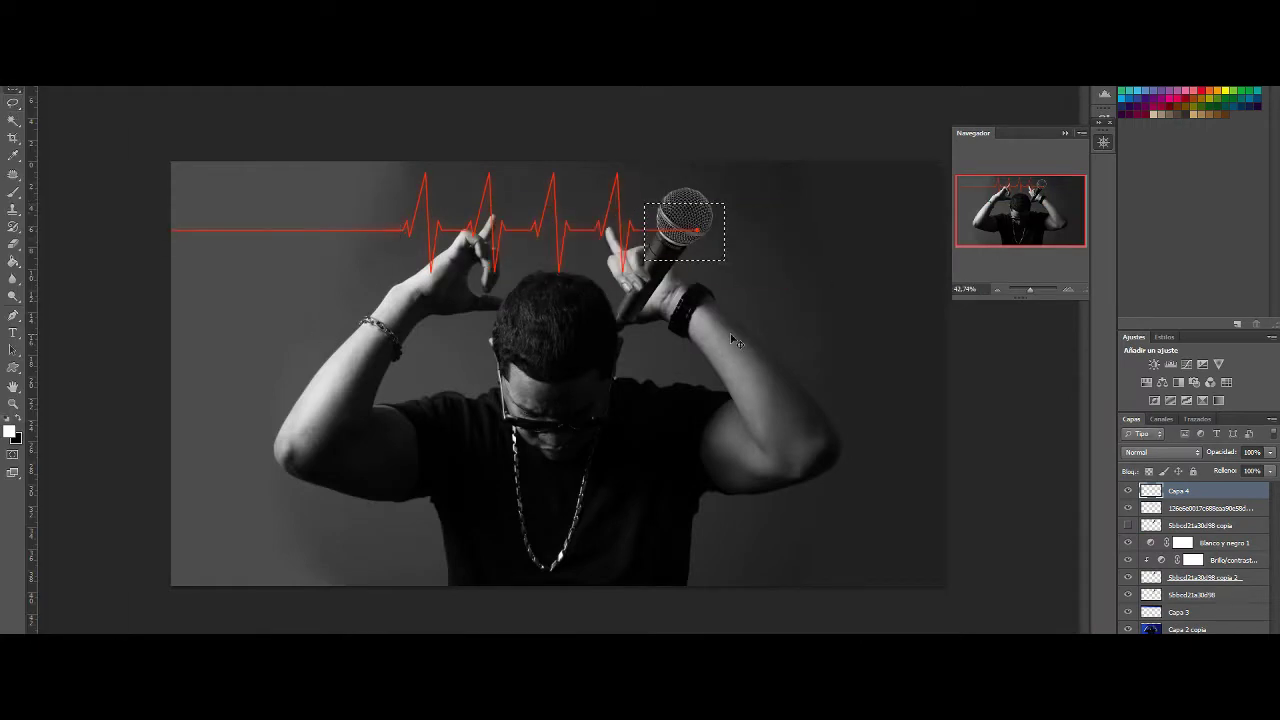
Put the heartbeat line's dotted right end on its own layer and duplicate it to continue the line beyond the microphone.
{"action": "key", "text": "ctrl+j"}
{"action": "key", "text": "ctrl+t"}
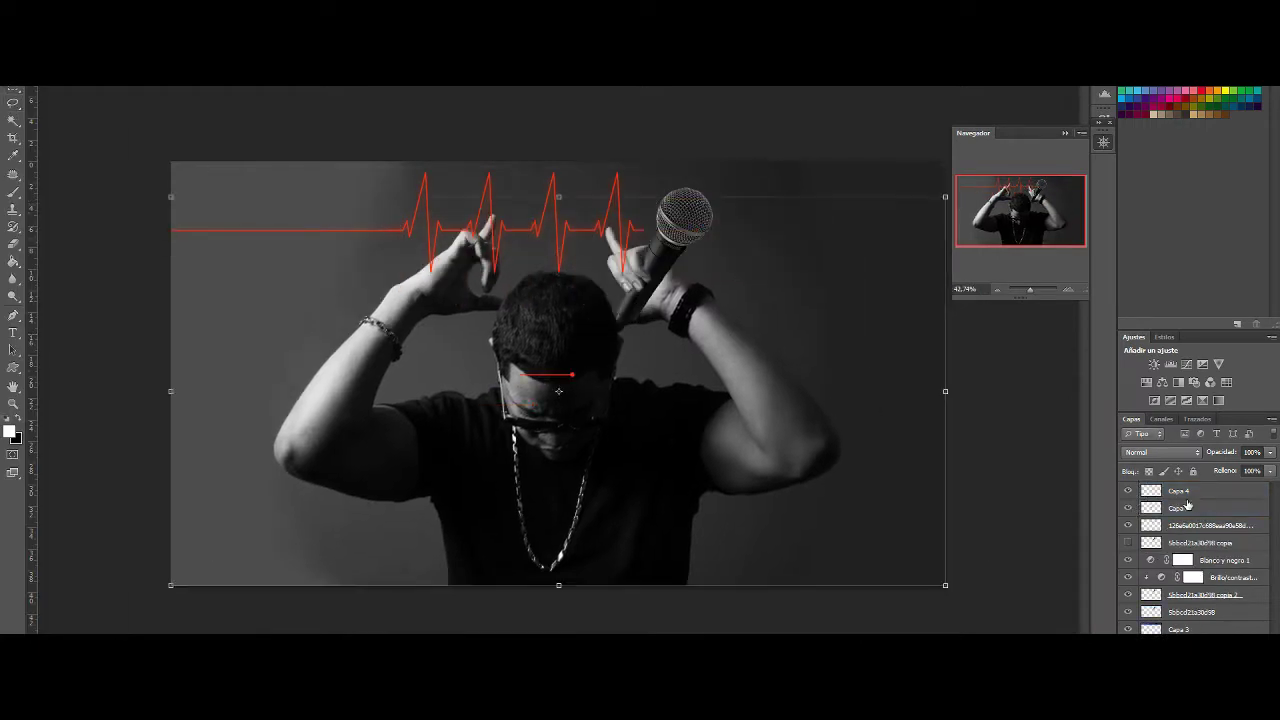
{"action": "left_click_drag", "start_coordinate": [581, 370], "coordinate": [860, 270]}
{"action": "scroll", "coordinate": [705, 220], "scroll_direction": "up", "scroll_amount": 5}
{"action": "key", "text": "ctrl+j"}
{"action": "scroll", "coordinate": [556, 272], "scroll_direction": "up", "scroll_amount": 2}
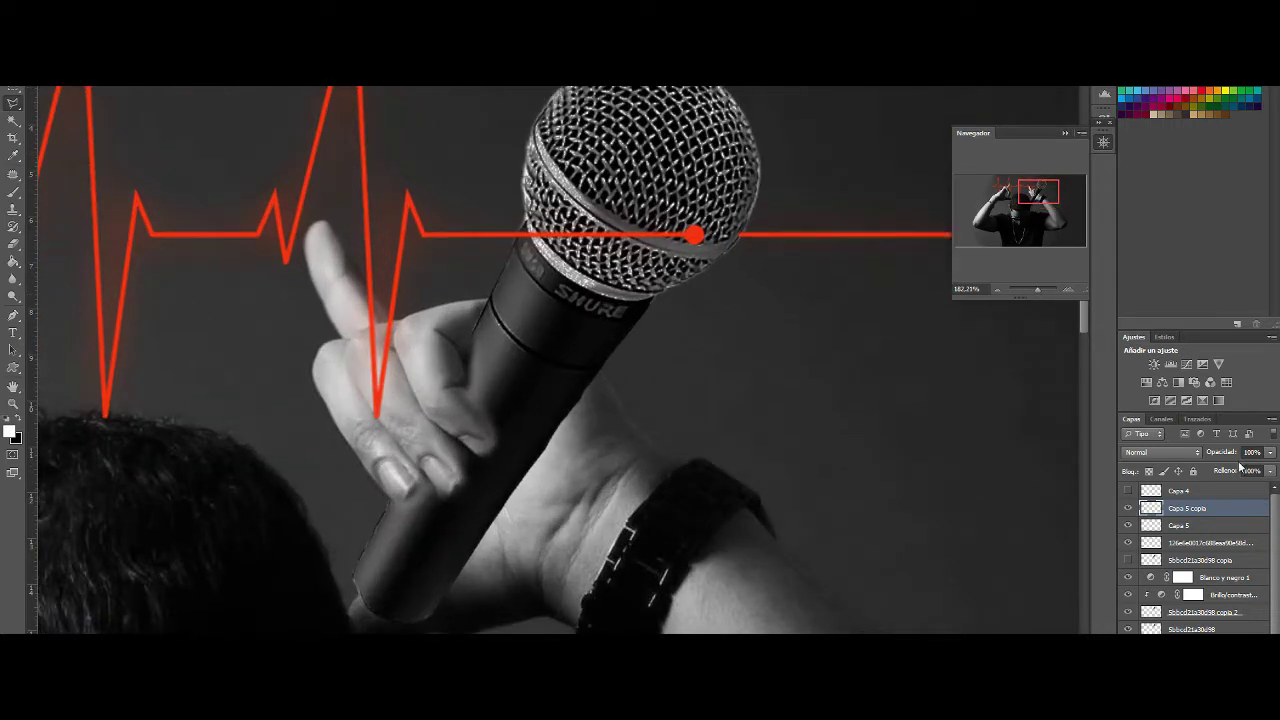
Lower the opacity of Capa 5 and trim its line segment along the microphone's outline.
{"action": "left_click", "coordinate": [1180, 525]}
{"action": "left_click_drag", "start_coordinate": [1270, 452], "coordinate": [1226, 467]}
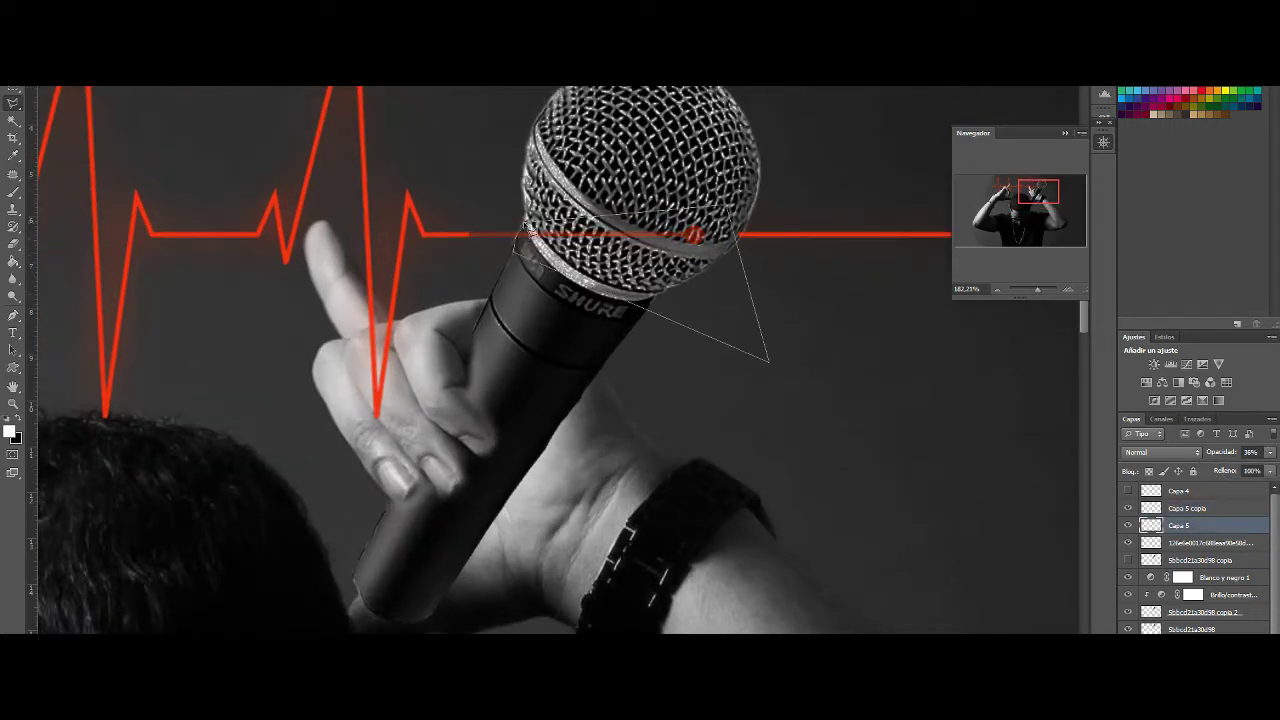
{"action": "key", "text": "Escape"}
Stretch the duplicated line segment on Capa 5 copia to the image's right edge.
{"action": "scroll", "coordinate": [528, 228], "scroll_direction": "down", "scroll_amount": 5}
{"action": "key", "text": "alt+bracketright"}
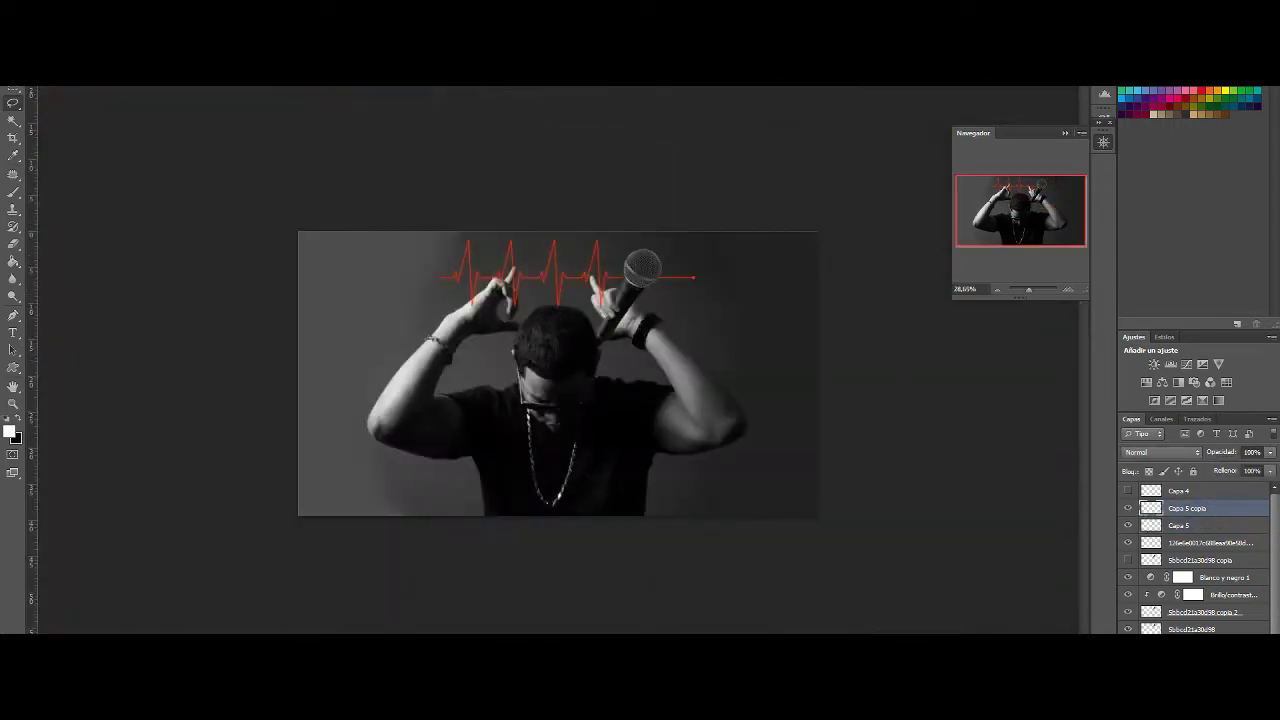
{"action": "left_click_drag", "start_coordinate": [718, 275], "coordinate": [900, 277]}
{"action": "key", "text": "Return"}
Select the main heartbeat layer and erase the line where it crosses the raised index finger.
{"action": "scroll", "coordinate": [525, 282], "scroll_direction": "up", "scroll_amount": 5}
{"action": "left_click", "coordinate": [1131, 526]}
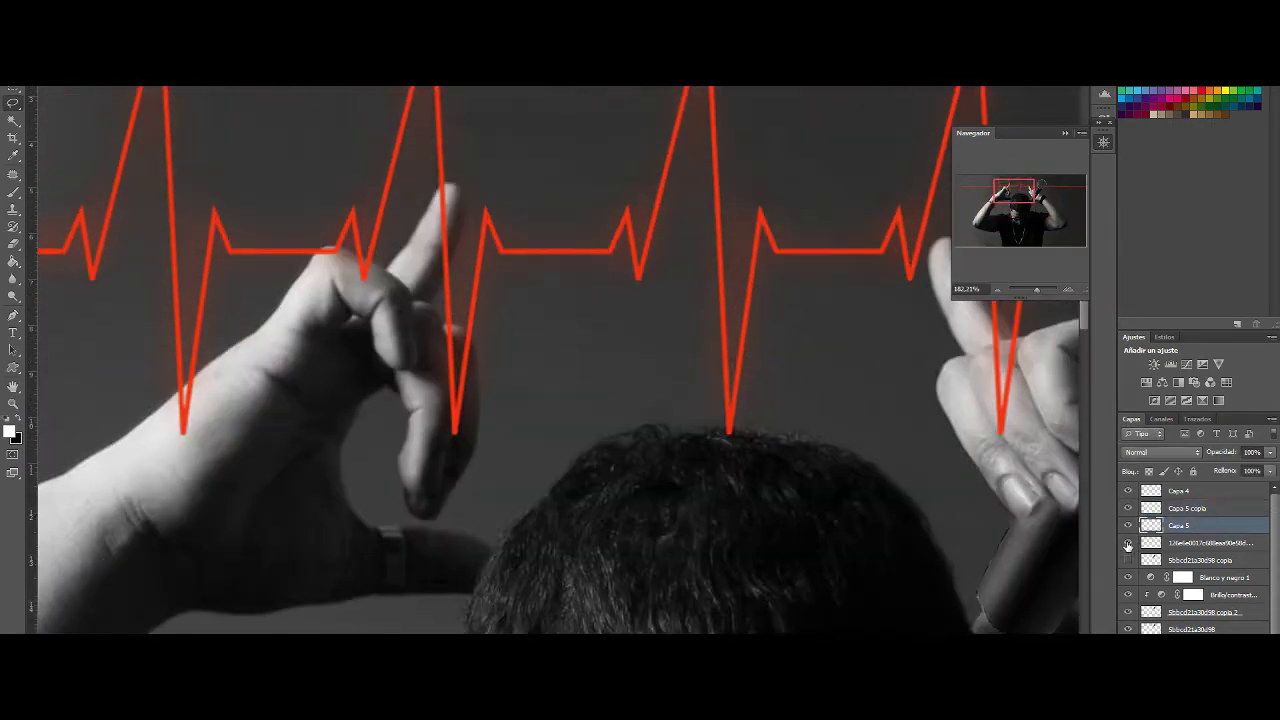
{"action": "left_click", "coordinate": [1128, 543]}
{"action": "key", "text": "b"}
{"action": "right_click", "coordinate": [177, 254]}
{"action": "key", "text": "Escape"}
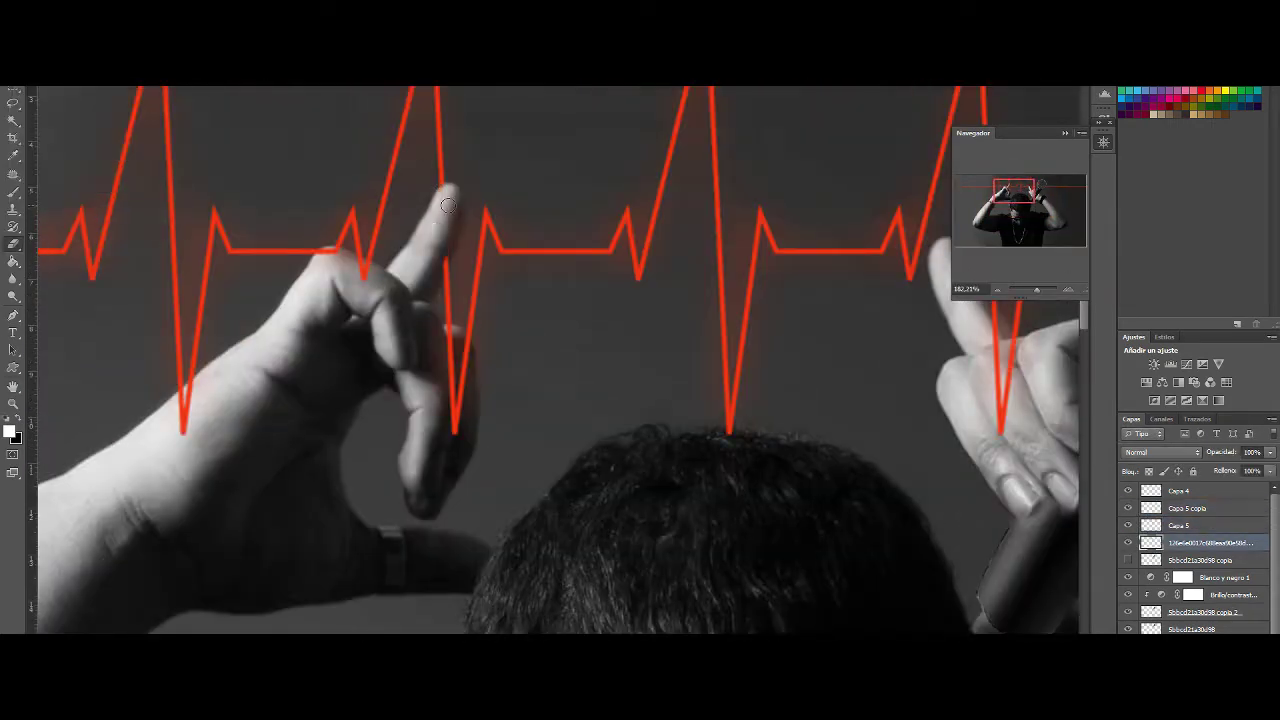
Show the hidden KAMY text copy, the white vertical bars and the flame layer in the composition.
{"action": "left_click_drag", "start_coordinate": [1036, 290], "coordinate": [1029, 289]}
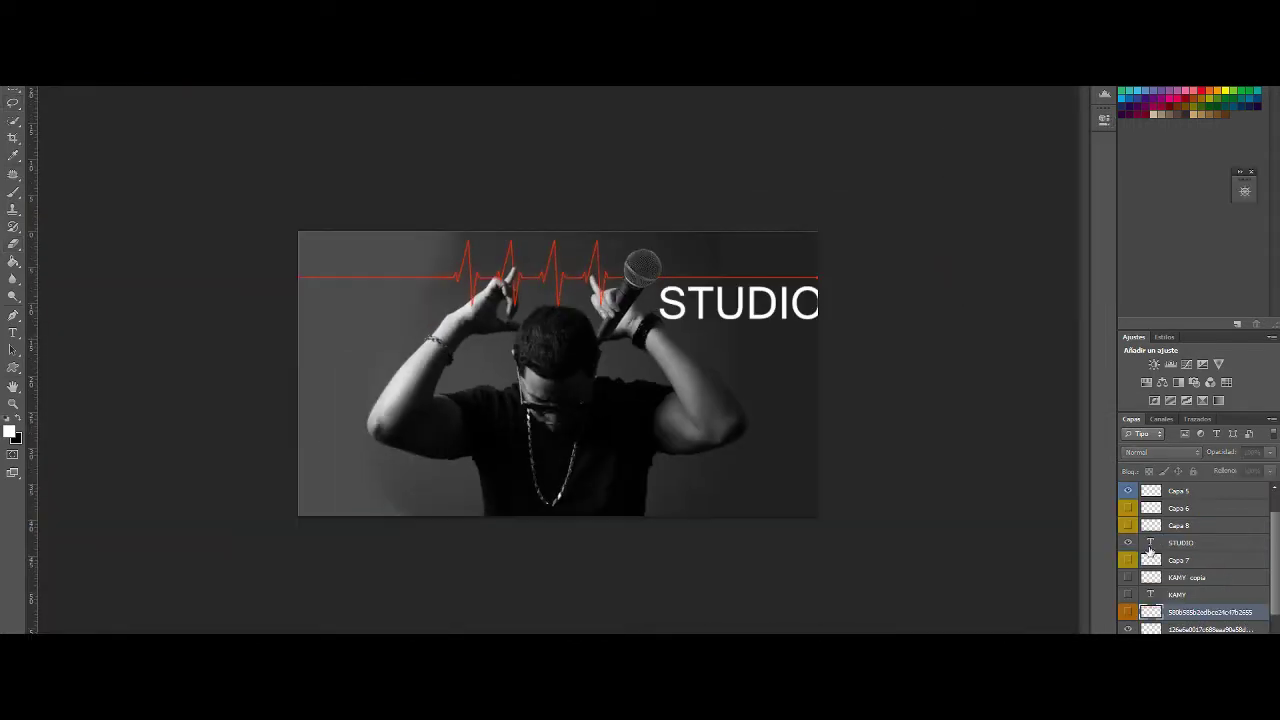
{"action": "left_click", "coordinate": [1128, 577]}
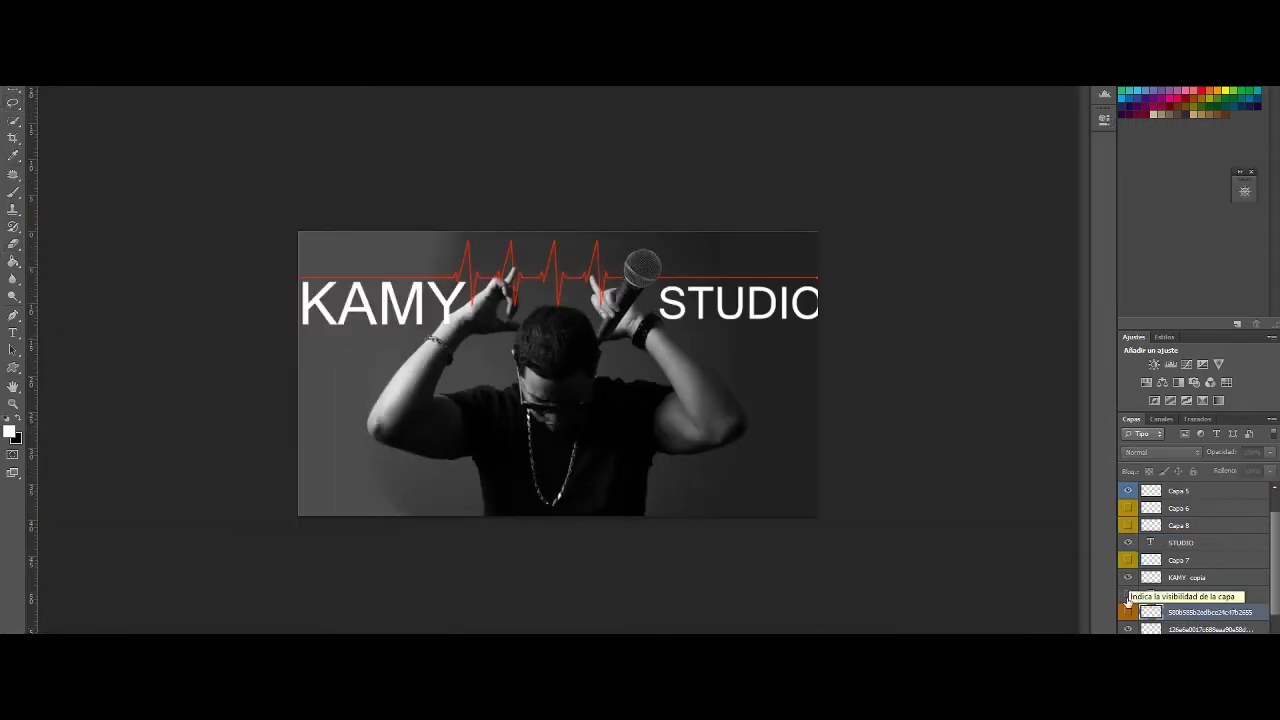
{"action": "left_click", "coordinate": [1129, 579]}
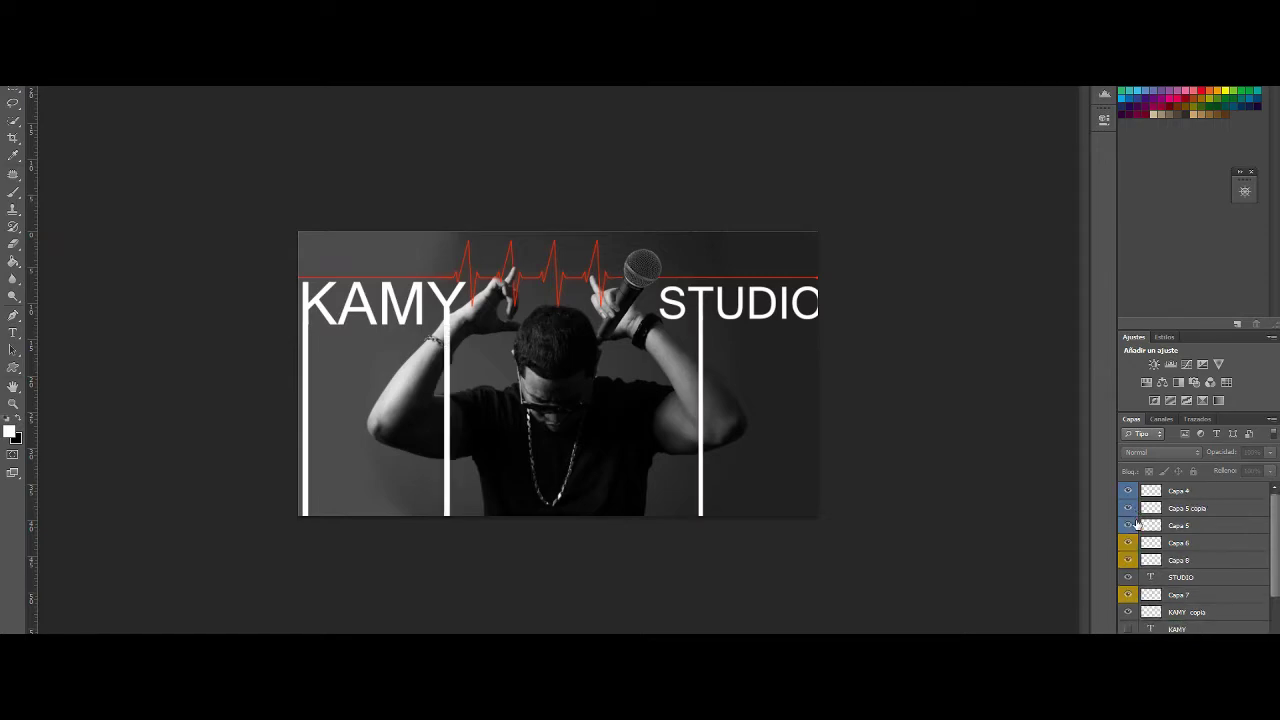
{"action": "left_click", "coordinate": [1127, 616]}
{"action": "left_click", "coordinate": [1128, 525]}
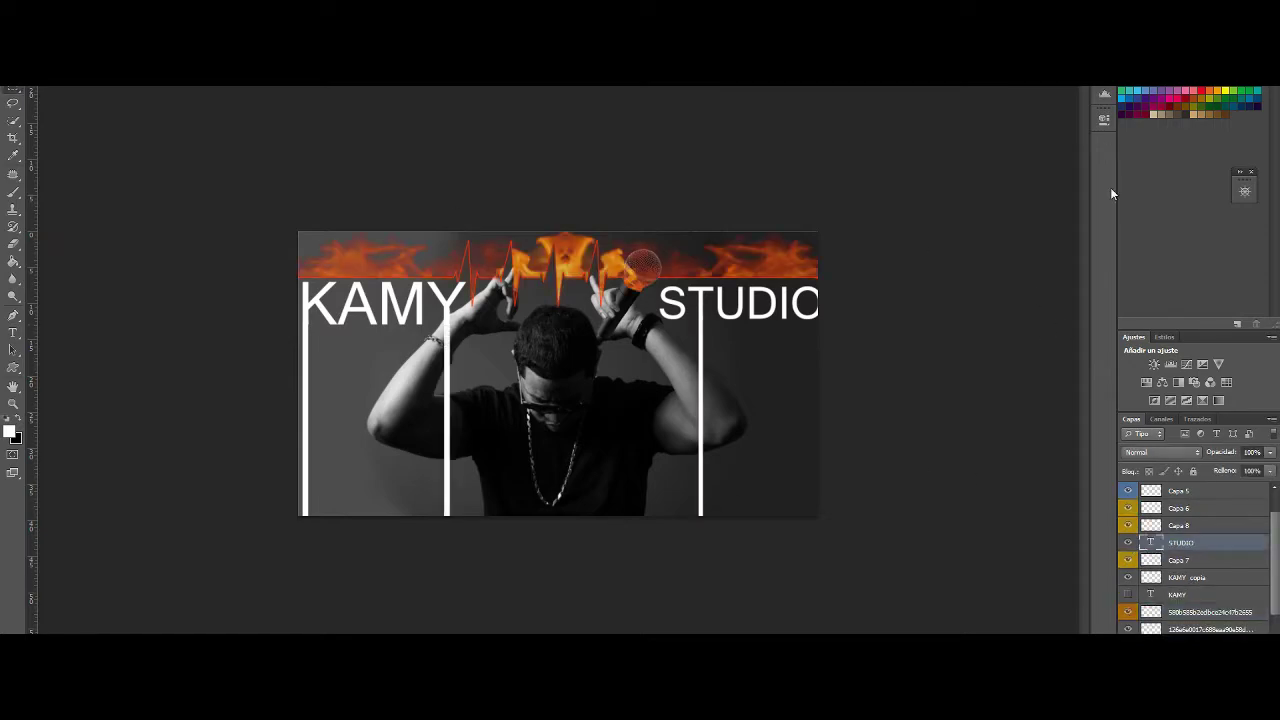
Select a narrow rectangle below the letter I of STUDIO, matching the stem's width.
{"action": "left_click", "coordinate": [1180, 542]}
{"action": "left_click", "coordinate": [345, 86]}
{"action": "left_click", "coordinate": [358, 289]}
{"action": "scroll", "coordinate": [770, 140], "scroll_direction": "up", "scroll_amount": 3}
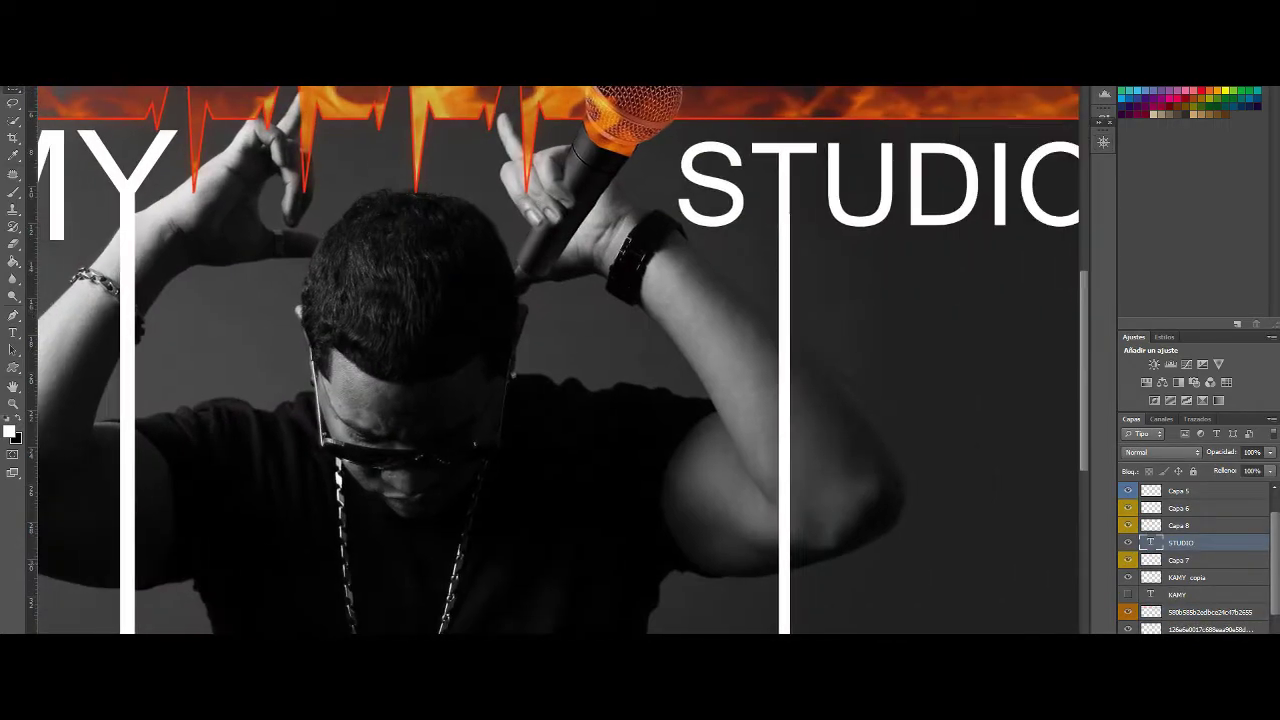
{"action": "scroll", "coordinate": [770, 140], "scroll_direction": "right", "scroll_amount": 3}
{"action": "left_click_drag", "start_coordinate": [767, 213], "coordinate": [777, 264]}
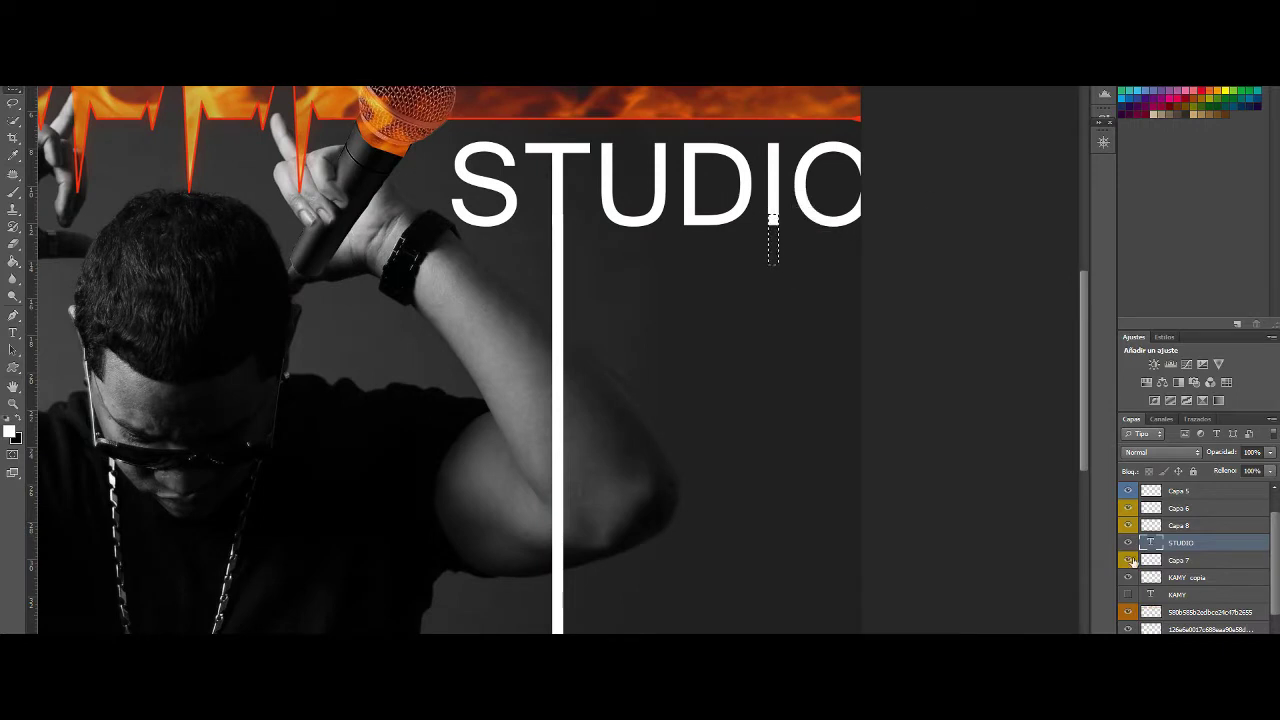
{"action": "key", "text": "Delete"}
{"action": "key", "text": "Return"}
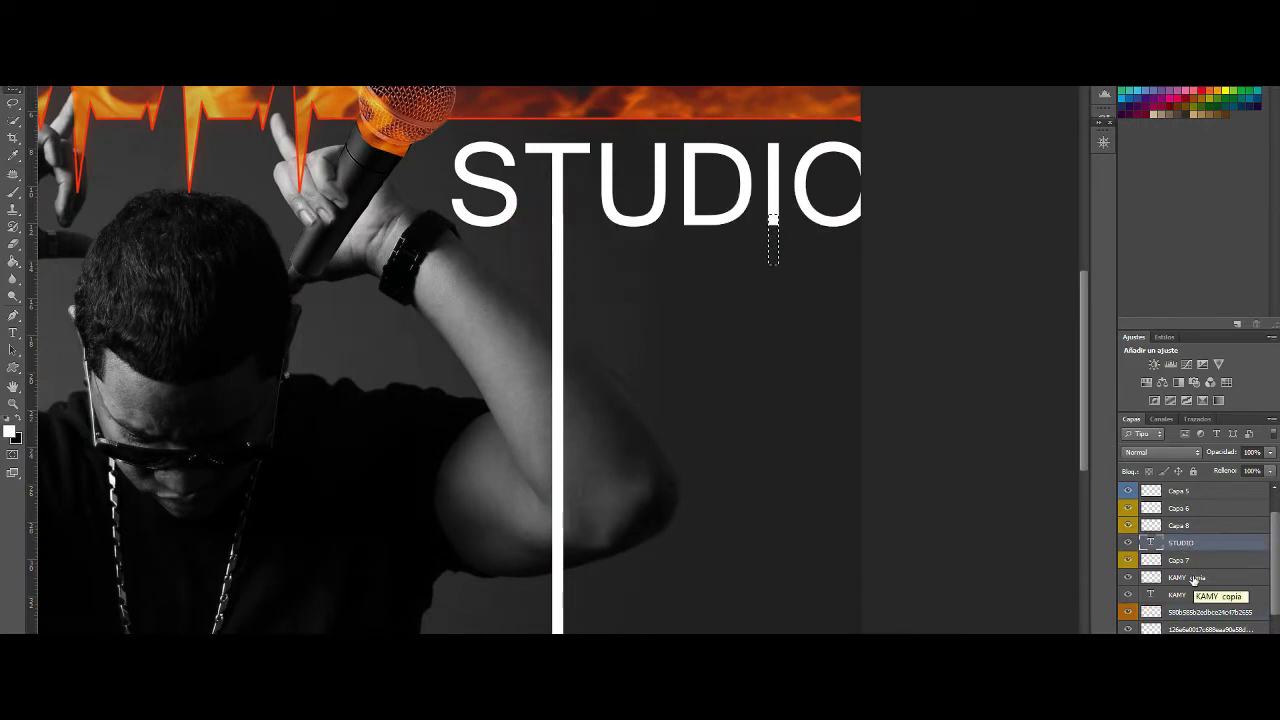
Fill the selection white on a new layer and stretch the bar down past the image's bottom edge.
{"action": "key", "text": "ctrl+shift+alt+n"}
{"action": "key", "text": "alt+Delete"}
{"action": "key", "text": "ctrl+t"}
{"action": "left_click_drag", "start_coordinate": [772, 264], "coordinate": [757, 604]}
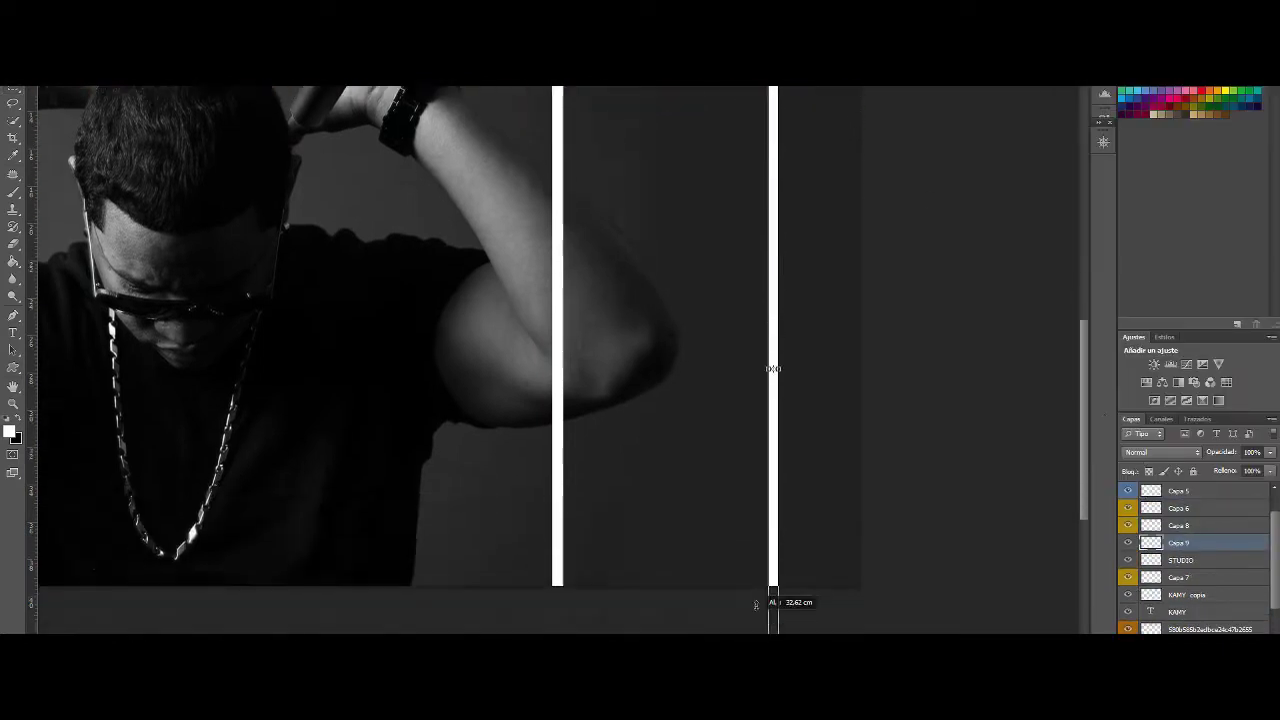
{"action": "key", "text": "Return"}
Give the new bar layer Capa 9 a yellow colour label.
{"action": "scroll", "coordinate": [986, 149], "scroll_direction": "up", "scroll_amount": 5}
{"action": "scroll", "coordinate": [986, 149], "scroll_direction": "left", "scroll_amount": 3}
{"action": "right_click", "coordinate": [1200, 542]}
{"action": "left_click", "coordinate": [1113, 497]}
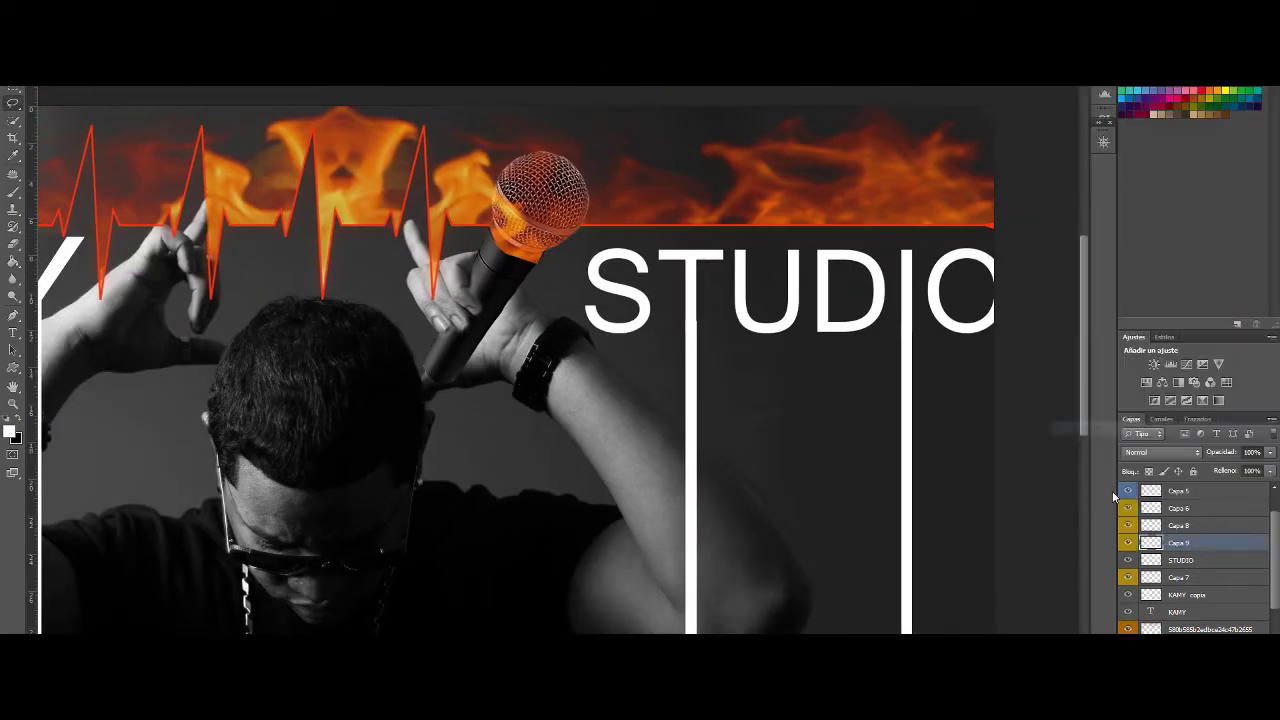
Erase the white bar on Capa 8 where it crosses the raised arm below STUDIO.
{"action": "left_click", "coordinate": [1180, 525]}
{"action": "scroll", "coordinate": [684, 378], "scroll_direction": "down", "scroll_amount": 2}
{"action": "key", "text": "e"}
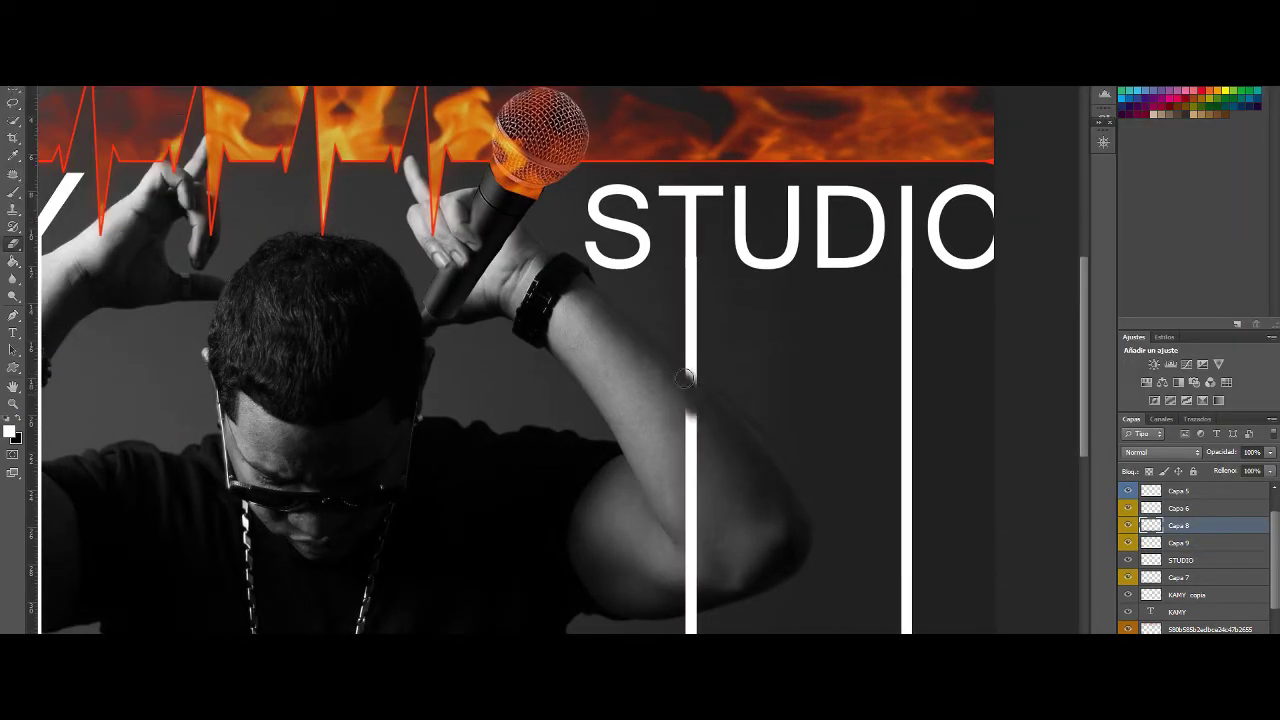
{"action": "scroll", "coordinate": [683, 378], "scroll_direction": "down", "scroll_amount": 8}
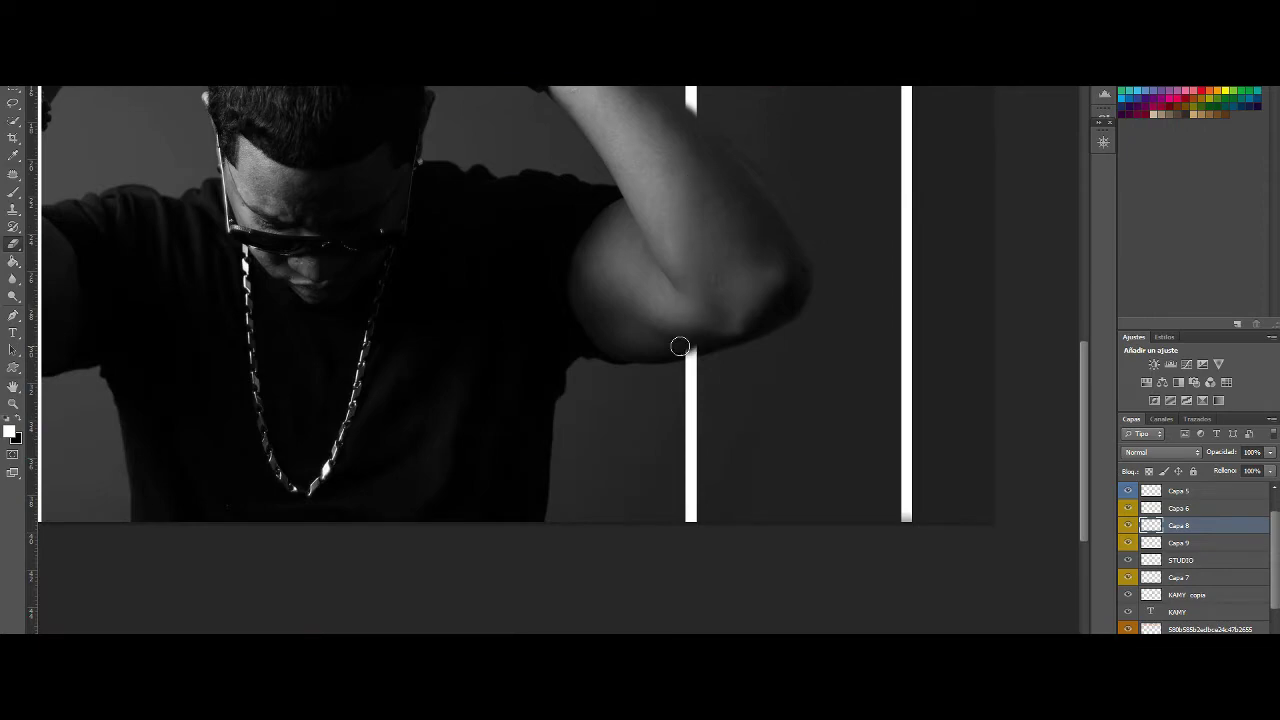
{"action": "left_click", "coordinate": [1104, 142]}
{"action": "left_click", "coordinate": [1031, 288]}
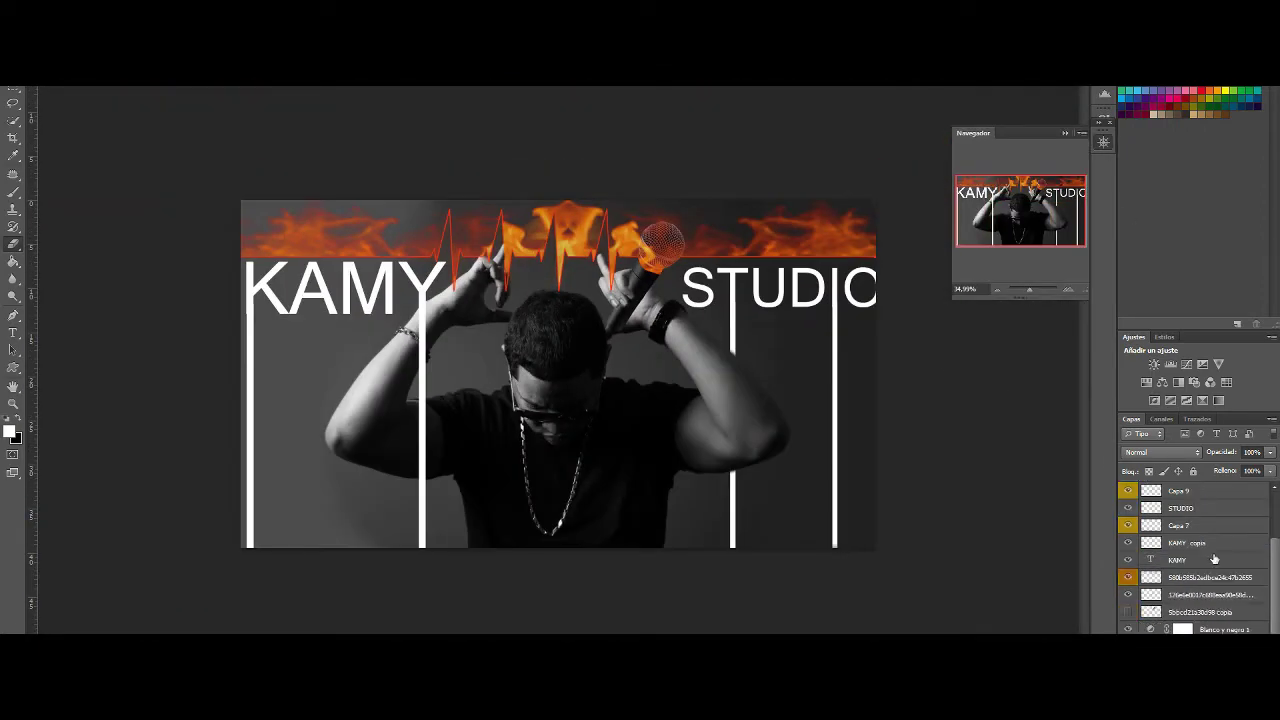
On a new layer, paint soft orange-brown strokes (RGB 163, 58, 14) along the outer edges of both arms.
{"action": "key", "text": "ctrl+shift+alt+n"}
{"action": "left_click", "coordinate": [10, 430]}
{"action": "left_click", "coordinate": [566, 241]}
{"action": "left_click", "coordinate": [817, 213]}
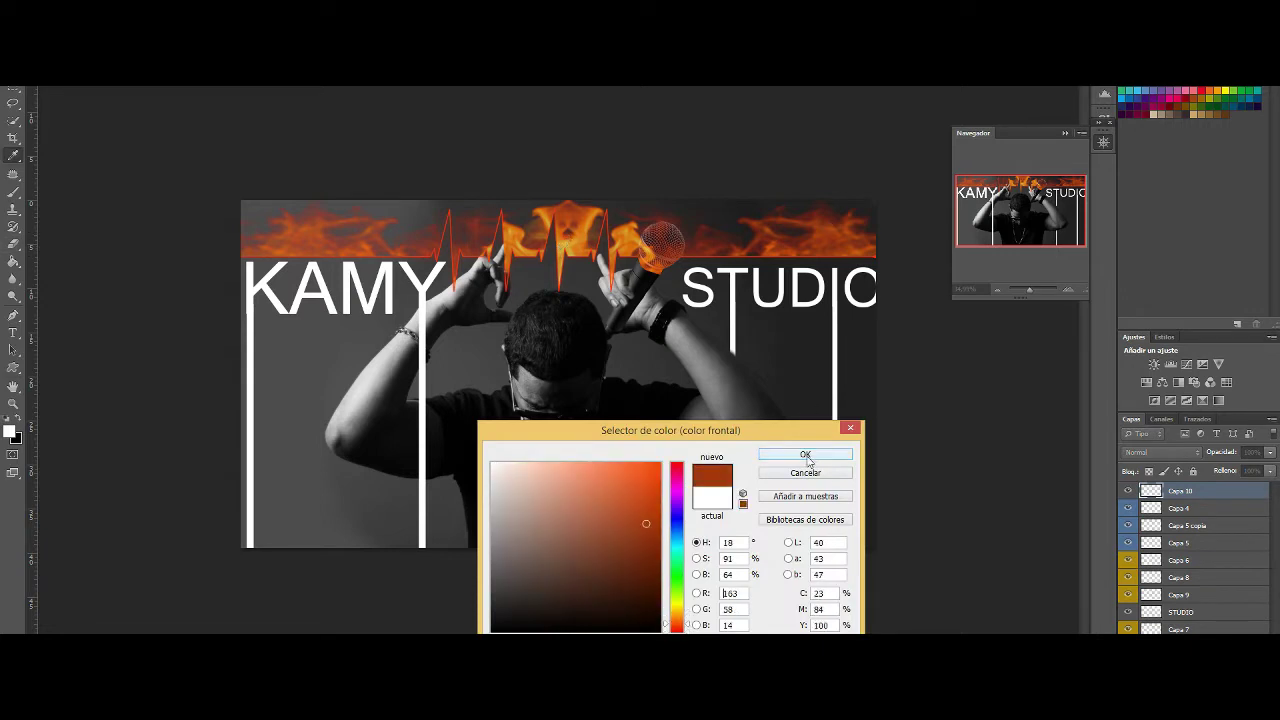
{"action": "left_click", "coordinate": [806, 455]}
{"action": "key", "text": "b"}
{"action": "left_click", "coordinate": [43, 88]}
{"action": "mouse_move", "coordinate": [648, 262]}
{"action": "left_mouse_down"}
{"action": "mouse_move", "coordinate": [709, 354]}
{"action": "mouse_move", "coordinate": [700, 462]}
{"action": "left_mouse_up"}
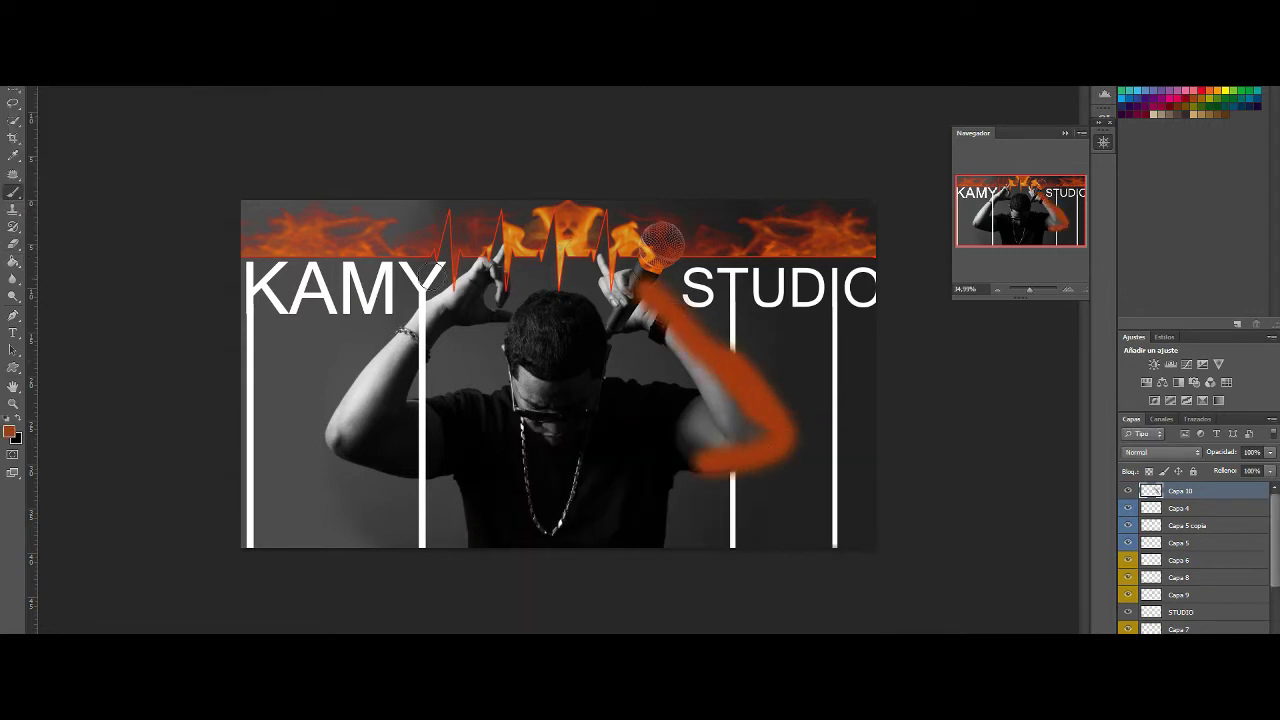
{"action": "left_click_drag", "start_coordinate": [478, 274], "coordinate": [334, 434]}
Try blending the painted arm glow in Difference mode with Gaussian blur and a lower opacity.
{"action": "scroll", "coordinate": [1147, 452], "scroll_direction": "down", "scroll_amount": 10}
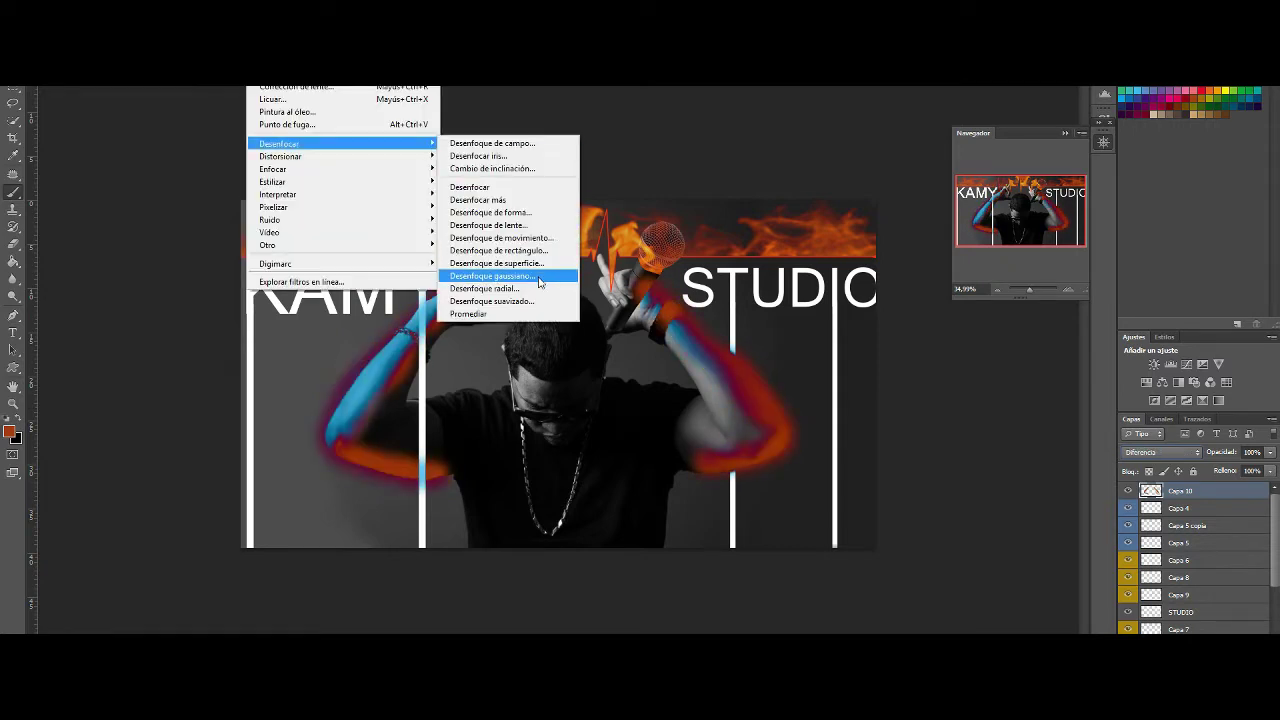
{"action": "left_click", "coordinate": [500, 272]}
{"action": "key", "text": "Return"}
{"action": "left_click_drag", "start_coordinate": [1270, 452], "coordinate": [1252, 467]}
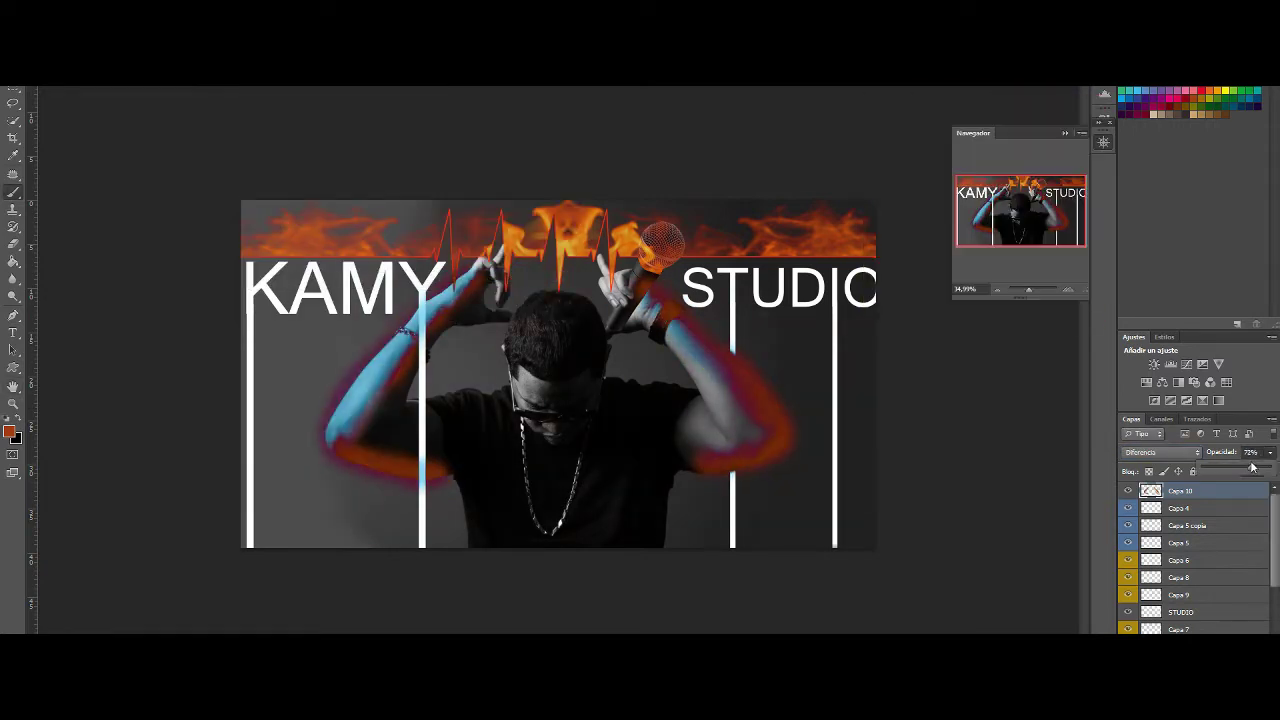
{"action": "key", "text": "ctrl+alt+f"}
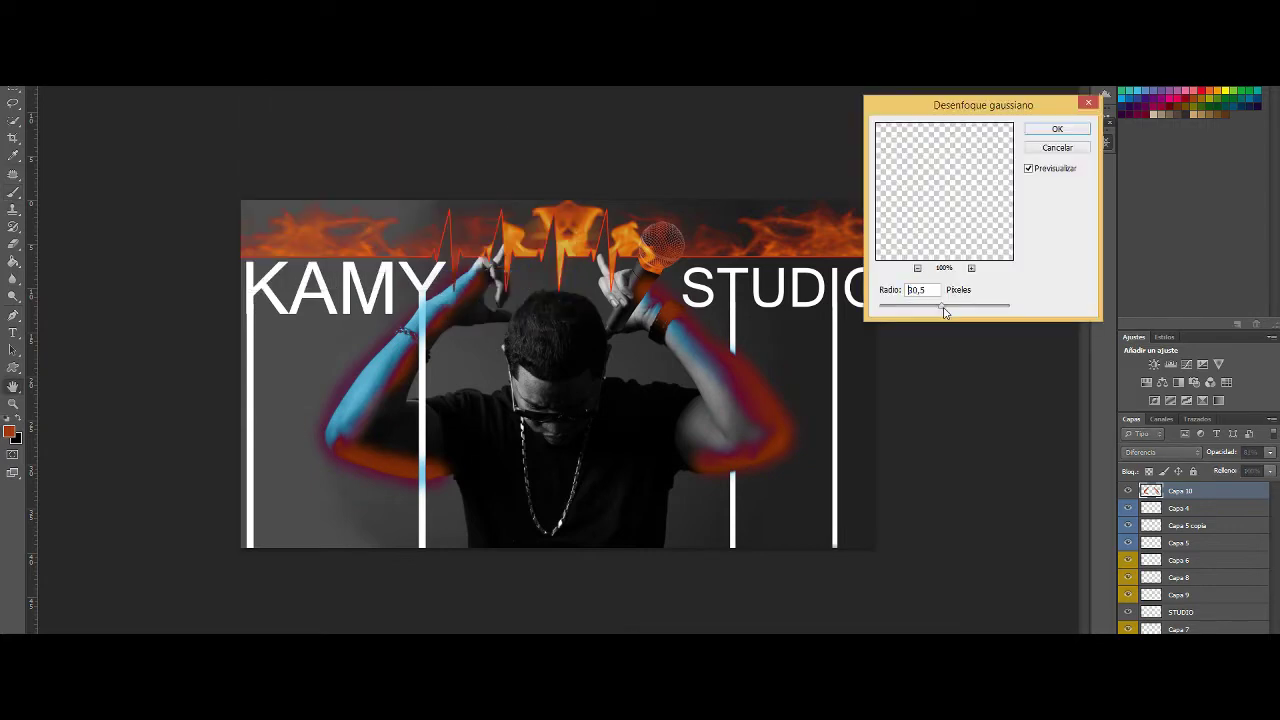
{"action": "key", "text": "Return"}
Try a painted Difference glow over the hair on a new layer, and delete both glow layers.
{"action": "key", "text": "ctrl+shift+alt+n"}
{"action": "mouse_move", "coordinate": [505, 300]}
{"action": "left_mouse_down"}
{"action": "mouse_move", "coordinate": [551, 351]}
{"action": "mouse_move", "coordinate": [590, 340]}
{"action": "left_mouse_up"}
{"action": "left_click", "coordinate": [1160, 452]}
{"action": "left_click", "coordinate": [1150, 372]}
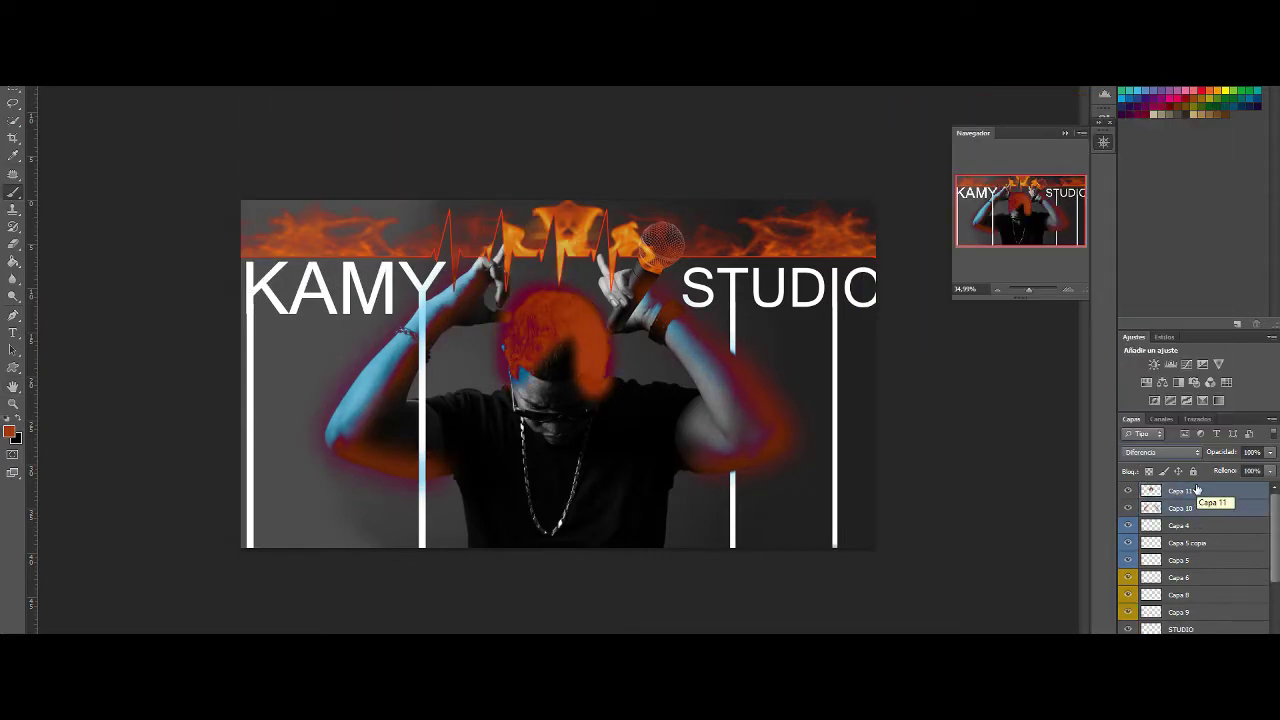
{"action": "key", "text": "Delete"}
Try fitting a smaller copy of the flames along the outer edge of the arm below STUDIO, and undo it.
{"action": "left_click_drag", "start_coordinate": [560, 235], "coordinate": [560, 370]}
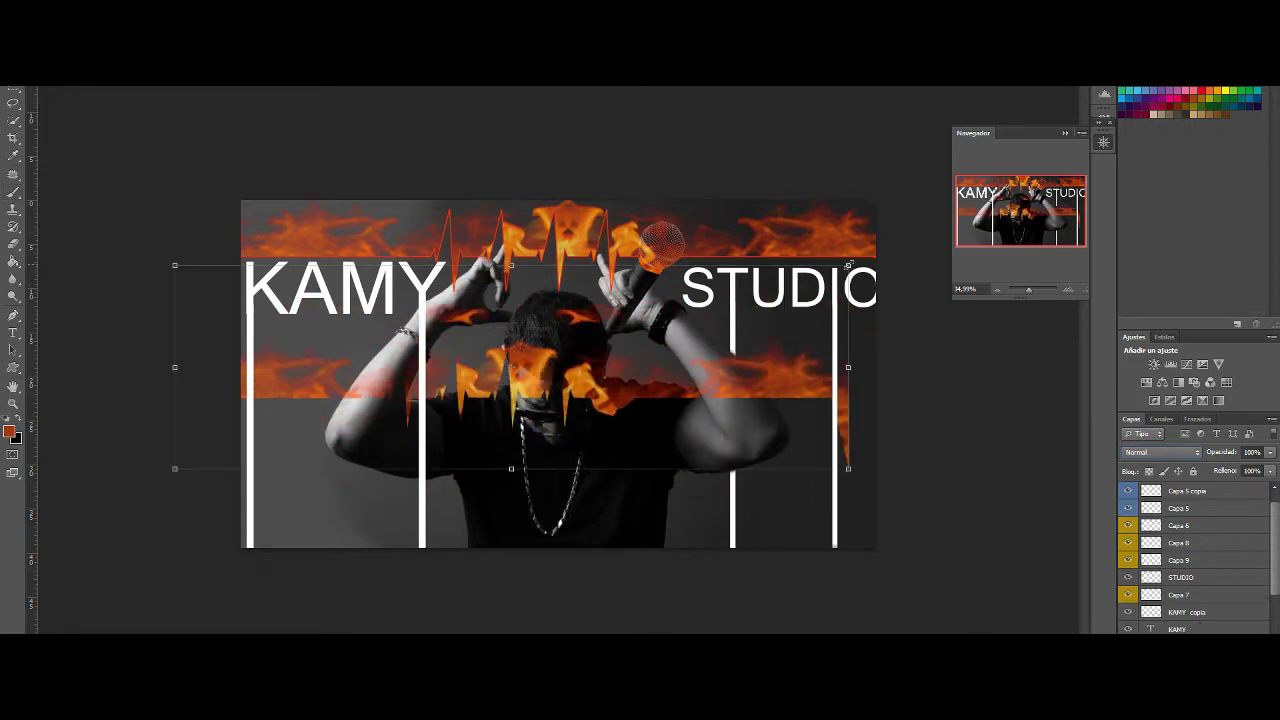
{"action": "left_click_drag", "start_coordinate": [849, 265], "coordinate": [795, 398]}
{"action": "key", "text": "Return"}
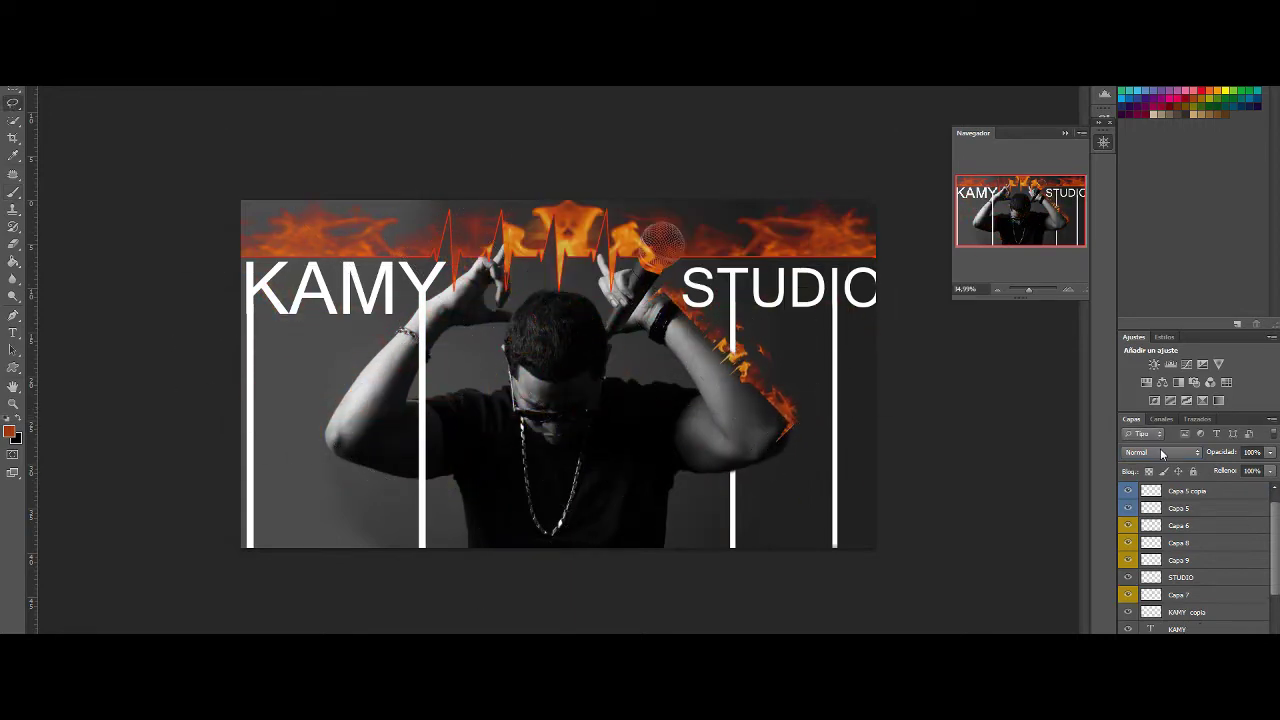
{"action": "scroll", "coordinate": [1160, 448], "scroll_direction": "down", "scroll_amount": 20}
{"action": "key", "text": "ctrl+alt+z"}
{"action": "key", "text": "ctrl+alt+z"}
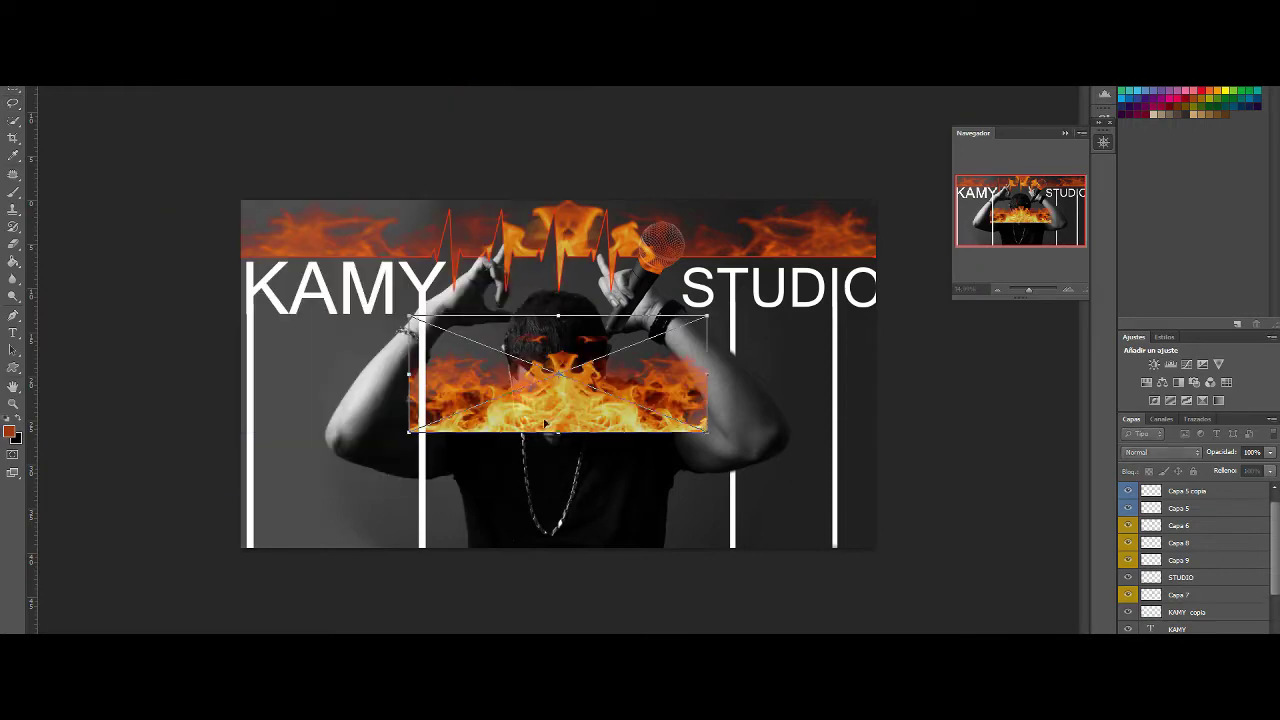
Enlarge the placed flame image to the banner's full width and position it along the bottom edge.
{"action": "left_click_drag", "start_coordinate": [423, 389], "coordinate": [223, 430]}
{"action": "left_click_drag", "start_coordinate": [540, 430], "coordinate": [540, 516]}
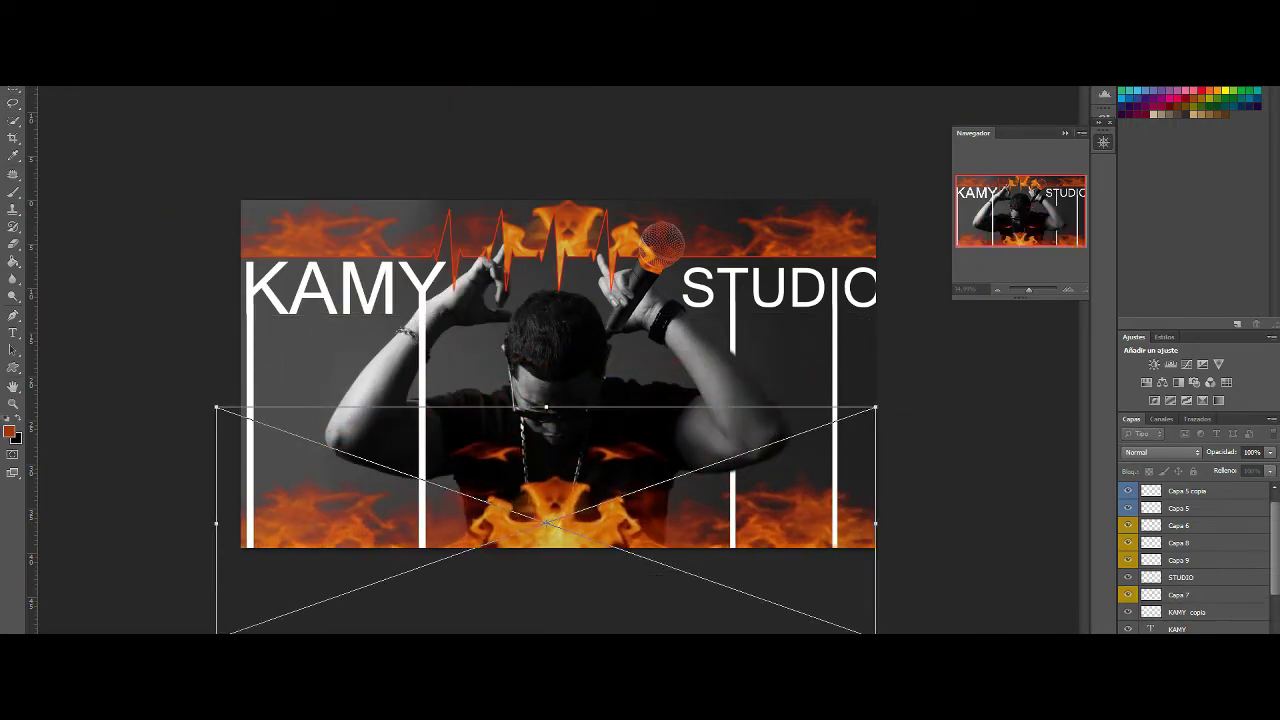
{"action": "key", "text": "Return"}
{"action": "right_click", "coordinate": [1180, 491]}
{"action": "key", "text": "Escape"}
Colorize the bottom flames white using Hue/Saturation with hue 360, saturation 0 and lightness +100.
{"action": "key", "text": "ctrl+u"}
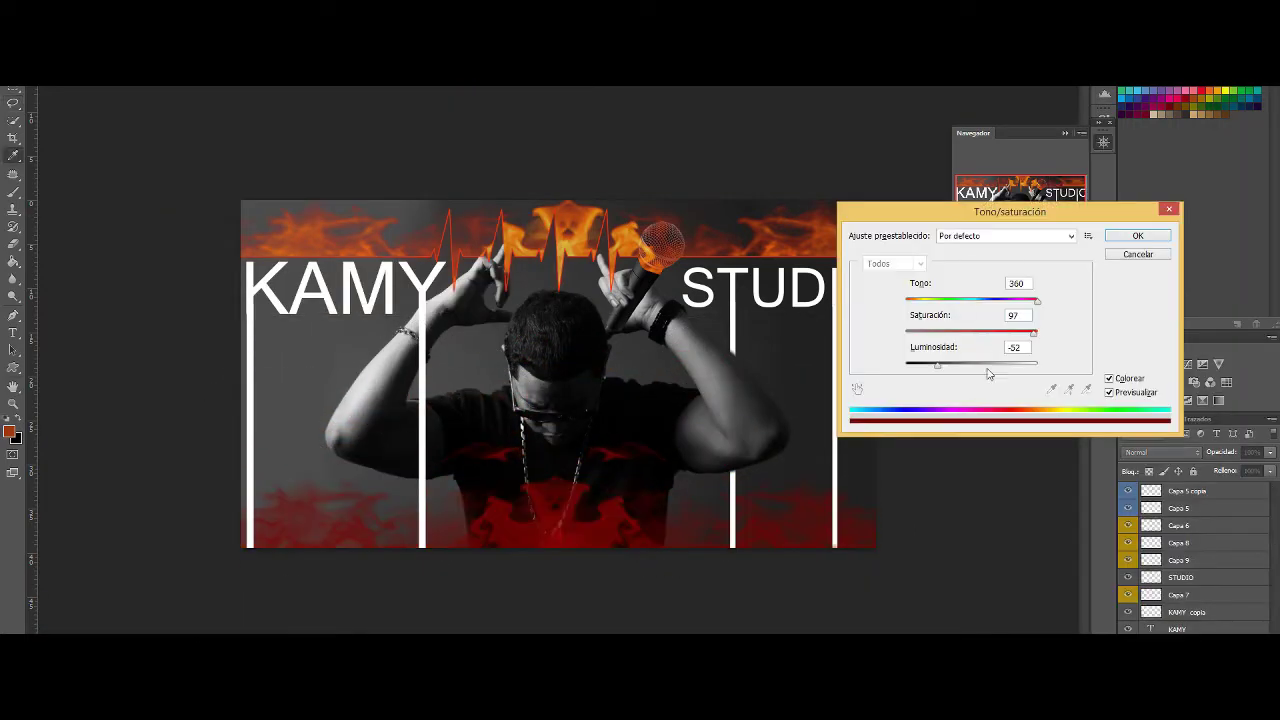
{"action": "left_click_drag", "start_coordinate": [971, 363], "coordinate": [988, 368]}
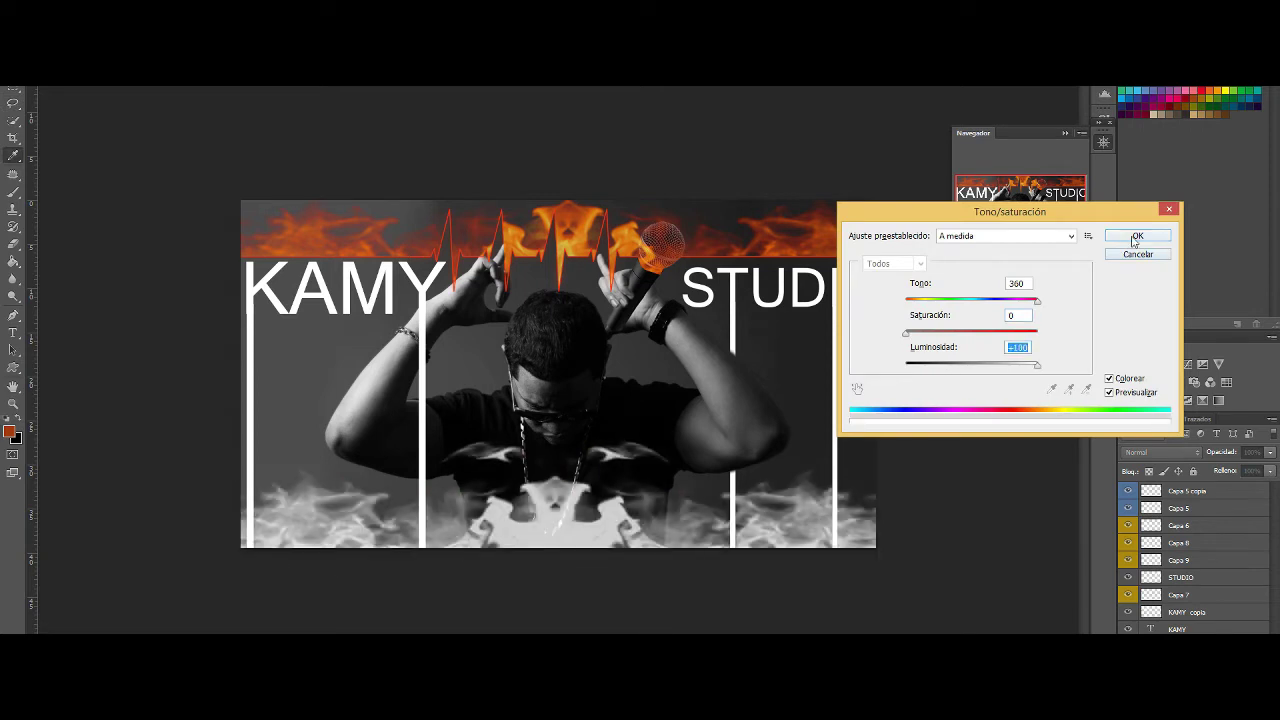
{"action": "left_click", "coordinate": [1137, 235]}
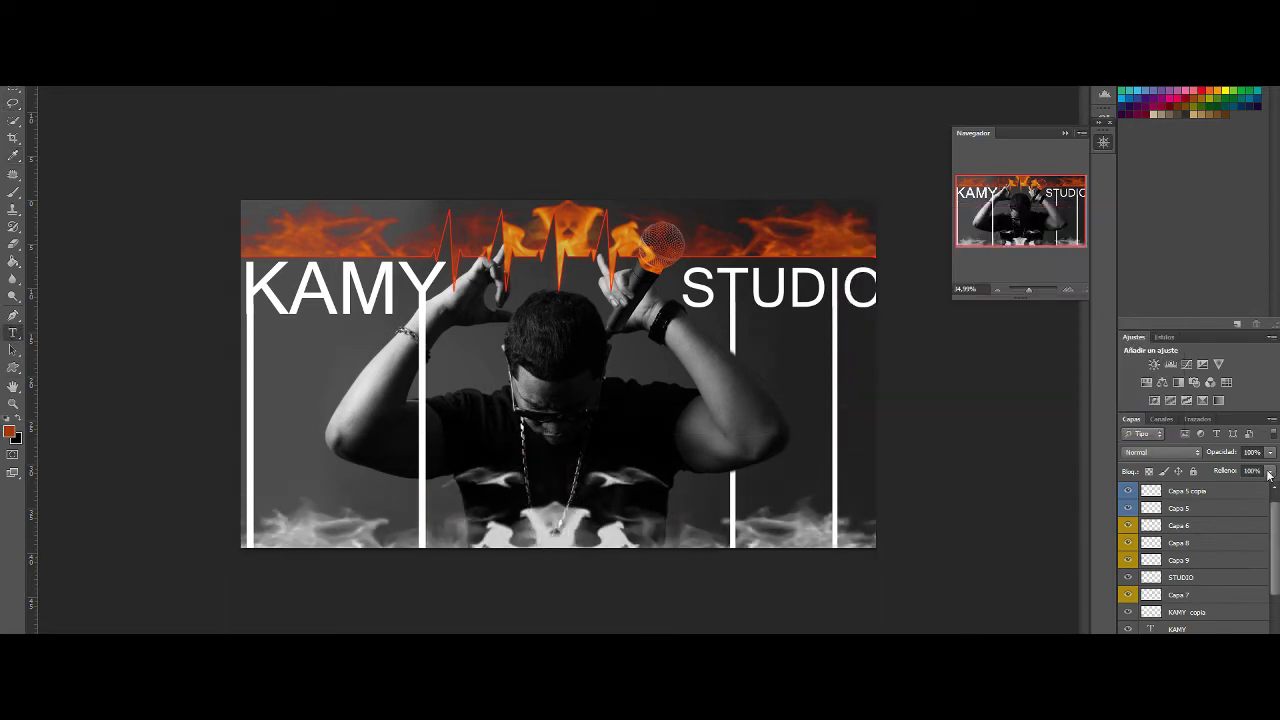
Hide the white vertical bar layers Capa 6, Capa 7, Capa 8 and Capa 9.
{"action": "left_click", "coordinate": [1128, 594]}
{"action": "left_click", "coordinate": [1128, 560]}
{"action": "left_click", "coordinate": [1128, 542]}
{"action": "left_click", "coordinate": [1128, 525]}
Apply a layer style with bevel, contour, gradient overlay and drop shadow to KAMY copia.
{"action": "key", "text": "t"}
{"action": "left_click", "coordinate": [340, 295]}
{"action": "right_click", "coordinate": [1150, 612]}
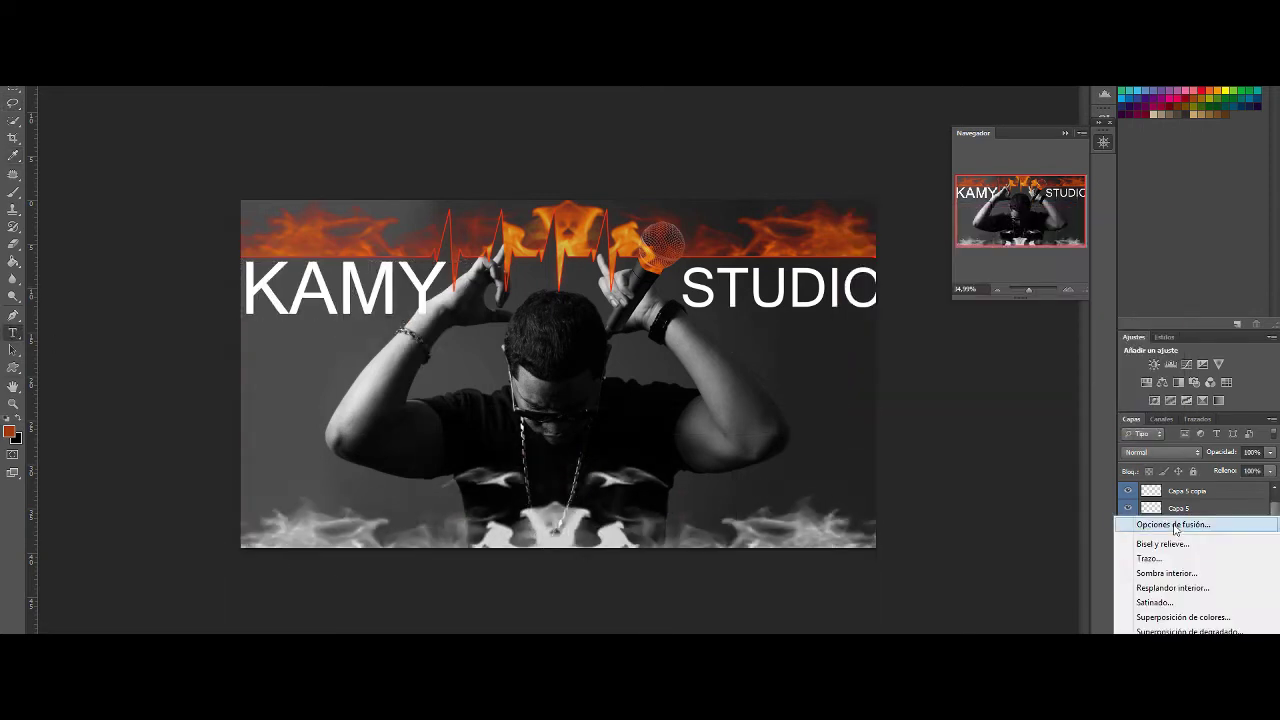
{"action": "left_click", "coordinate": [1170, 522]}
{"action": "left_click", "coordinate": [924, 299]}
{"action": "left_click", "coordinate": [1157, 200]}
{"action": "double_click", "coordinate": [1225, 612]}
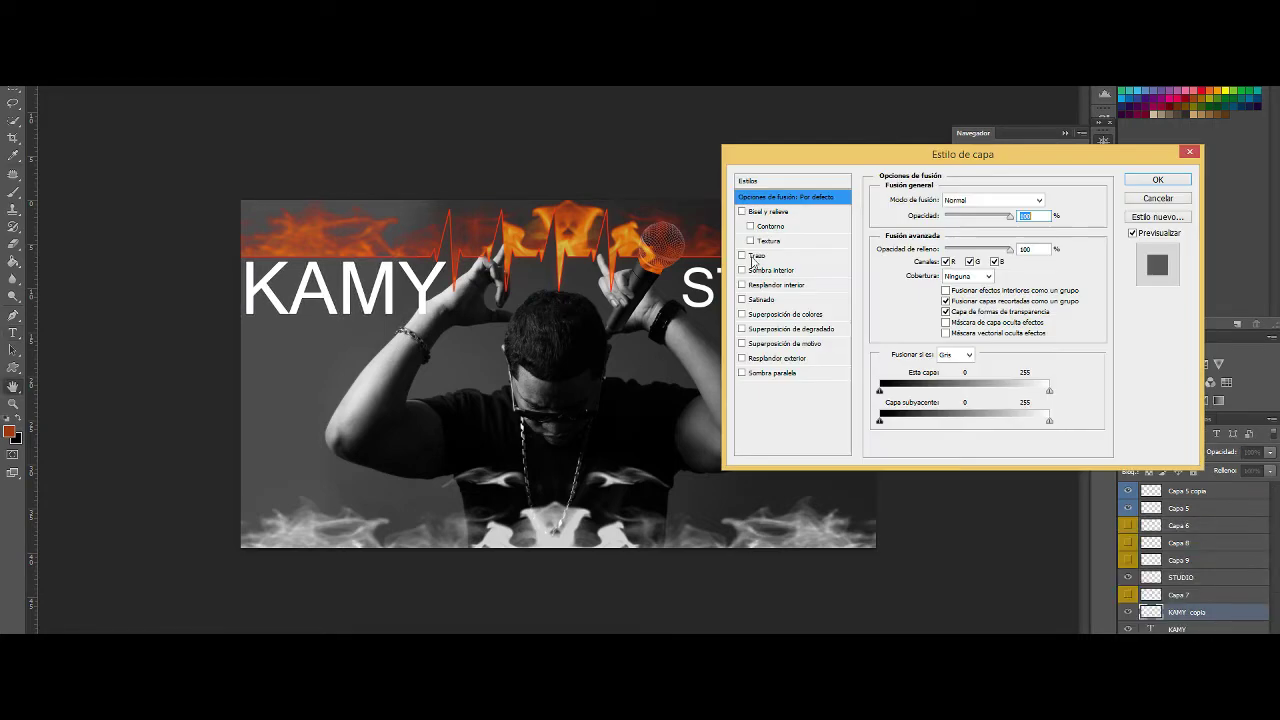
{"action": "left_click", "coordinate": [748, 180]}
{"action": "left_click", "coordinate": [881, 213]}
{"action": "left_click", "coordinate": [790, 328]}
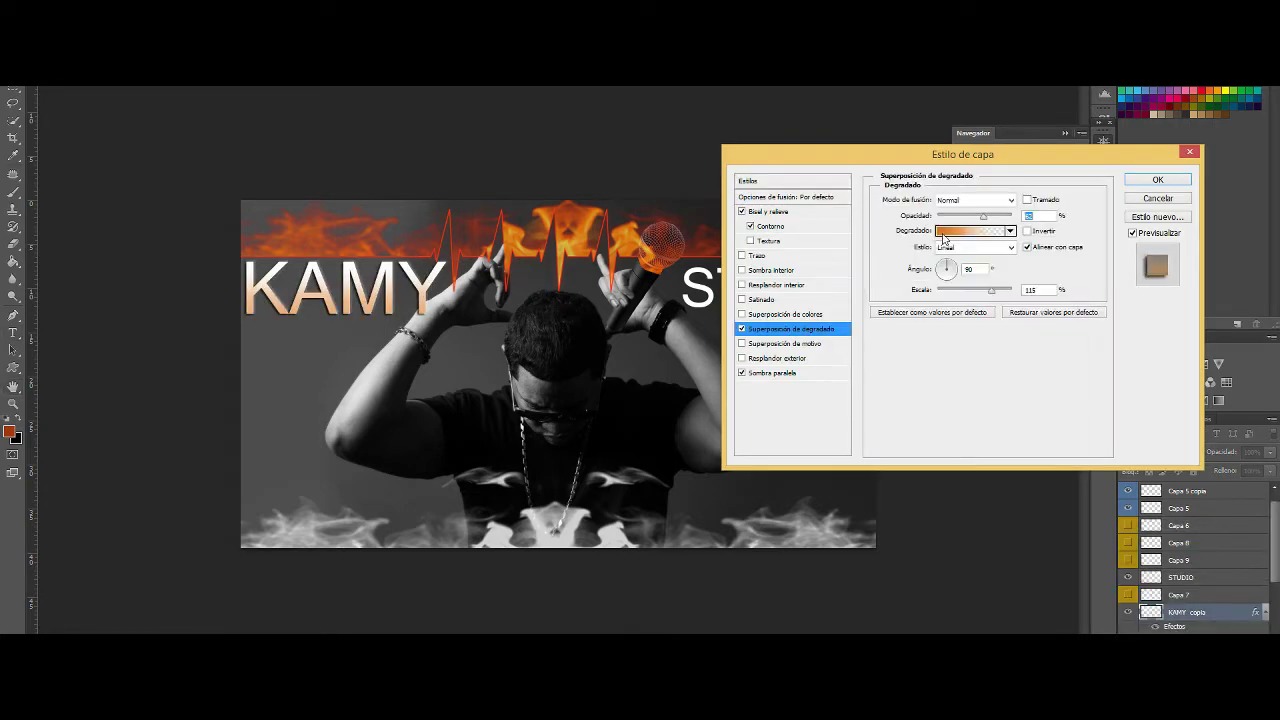
Change the starting colour of KAMY's gradient overlay to a brighter orange.
{"action": "left_click", "coordinate": [970, 230]}
{"action": "double_click", "coordinate": [791, 496]}
{"action": "left_click", "coordinate": [715, 472]}
{"action": "left_click", "coordinate": [978, 465]}
{"action": "left_click", "coordinate": [1040, 297]}
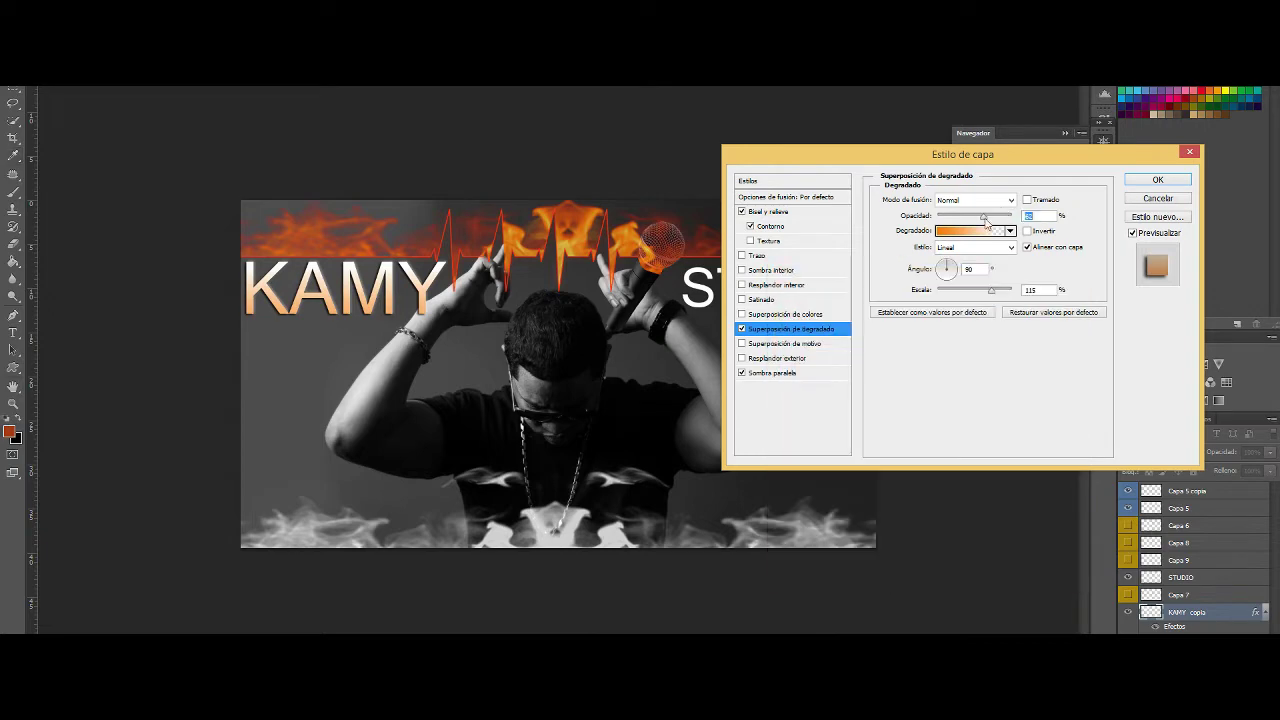
Use the foreground-to-background preset for KAMY's gradient overlay at 100% opacity, and recolour its starting end orange.
{"action": "left_click", "coordinate": [970, 230]}
{"action": "left_click", "coordinate": [799, 317]}
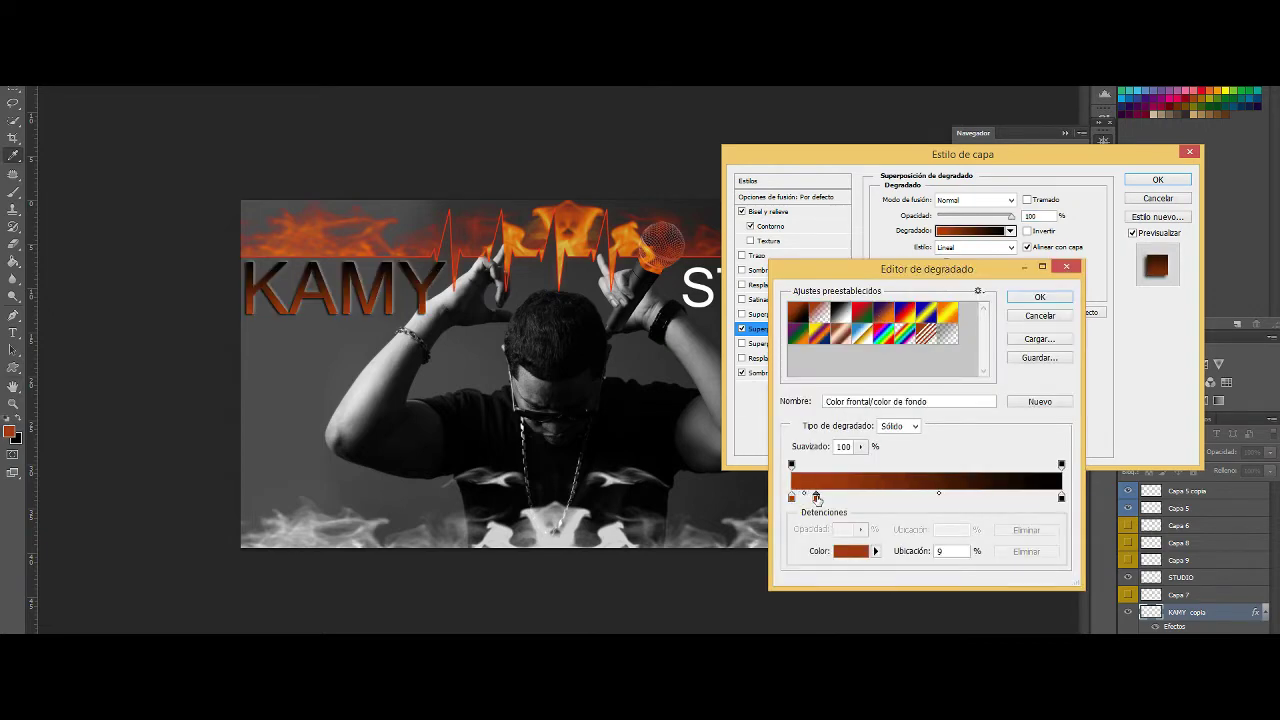
{"action": "double_click", "coordinate": [816, 497]}
{"action": "key", "text": "Return"}
{"action": "key", "text": "Return"}
{"action": "key", "text": "Return"}
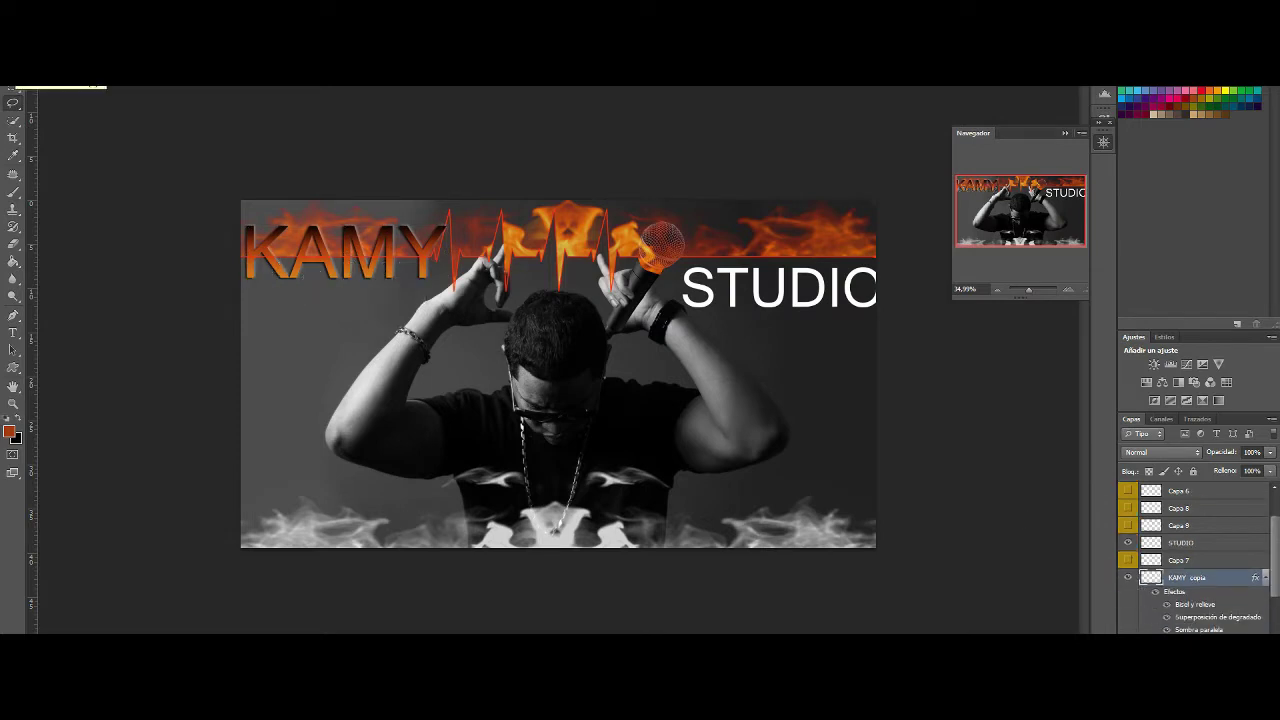
Hide the orange flame layer behind the heartbeat line.
{"action": "scroll", "coordinate": [1190, 560], "scroll_direction": "down", "scroll_amount": 2}
{"action": "left_click", "coordinate": [1128, 626]}
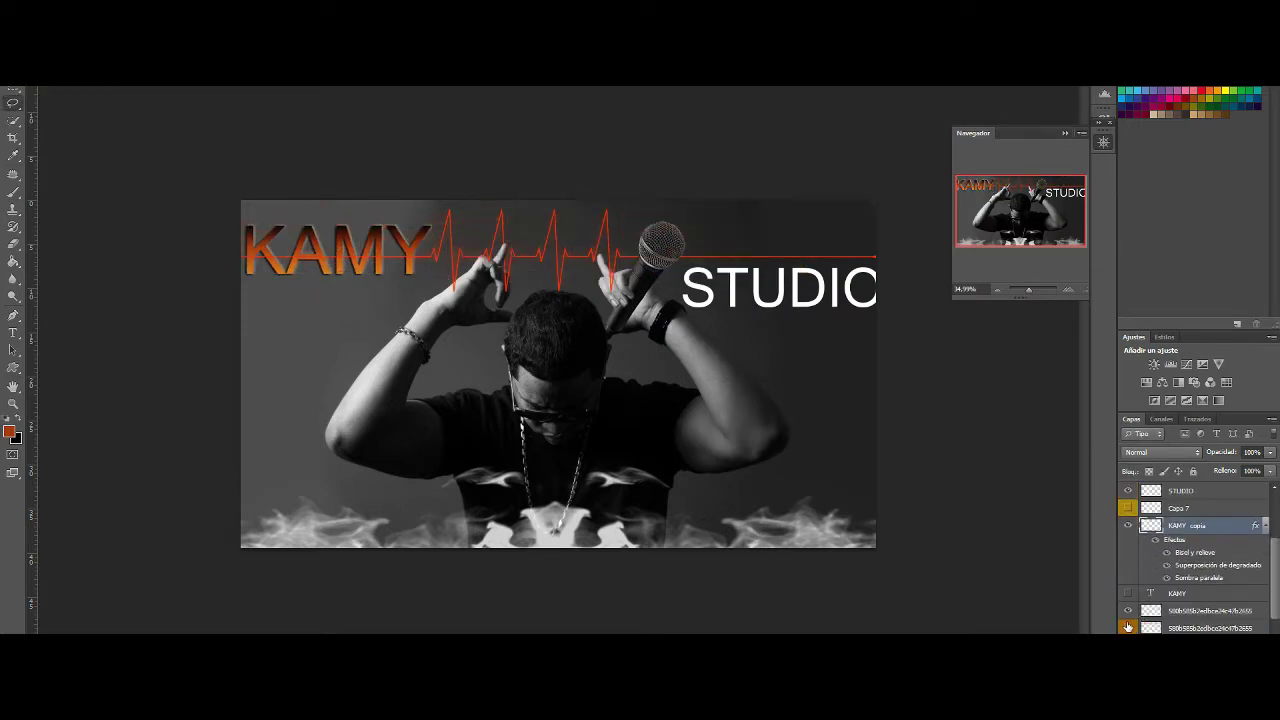
Edit KAMY copia's gradient overlay to run from cyan to black, removing the red middle stop.
{"action": "right_click", "coordinate": [1255, 525]}
{"action": "left_click", "coordinate": [1170, 610]}
{"action": "left_click", "coordinate": [975, 230]}
{"action": "double_click", "coordinate": [792, 497]}
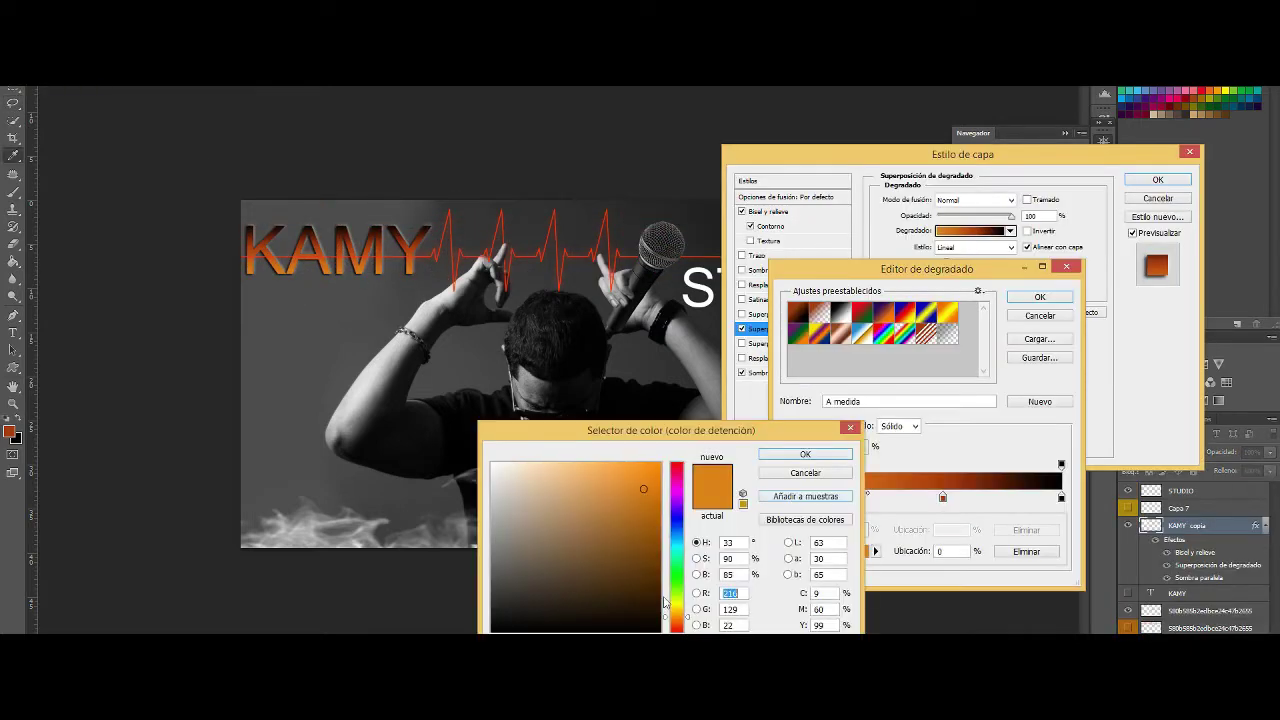
{"action": "left_click", "coordinate": [749, 480]}
{"action": "left_click_drag", "start_coordinate": [942, 497], "coordinate": [945, 530]}
{"action": "left_click_drag", "start_coordinate": [792, 497], "coordinate": [858, 497]}
{"action": "double_click", "coordinate": [795, 497]}
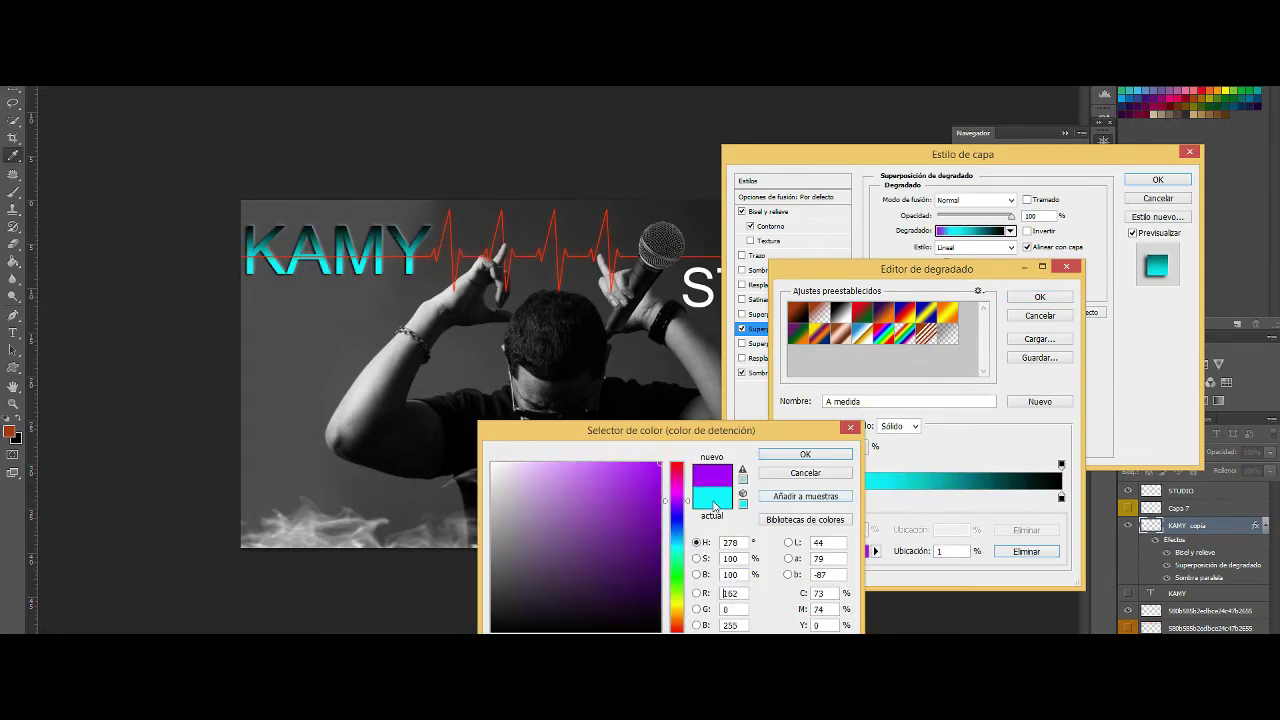
{"action": "left_click", "coordinate": [520, 620]}
{"action": "left_click", "coordinate": [809, 452]}
{"action": "left_click", "coordinate": [1039, 297]}
{"action": "left_click", "coordinate": [1157, 179]}
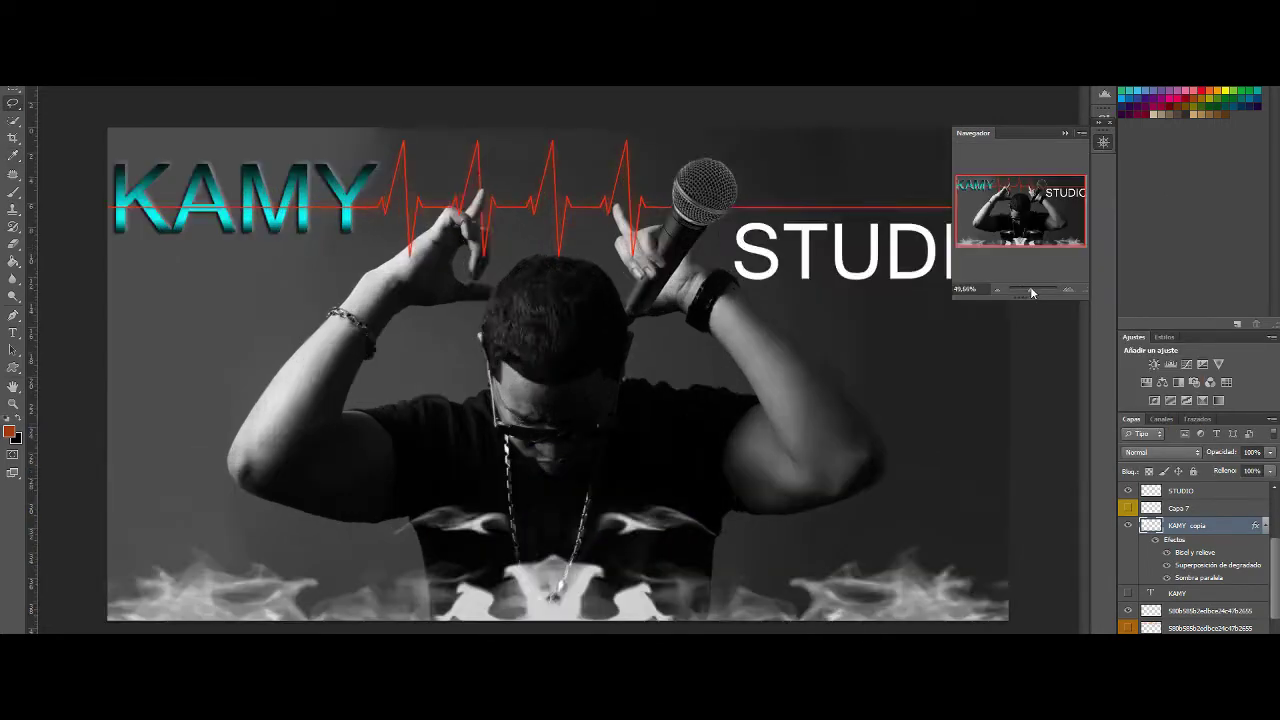
Move the STUDIO text up beside the microphone, level with KAMY and fully inside the image.
{"action": "scroll", "coordinate": [1197, 610], "scroll_direction": "up", "scroll_amount": 3}
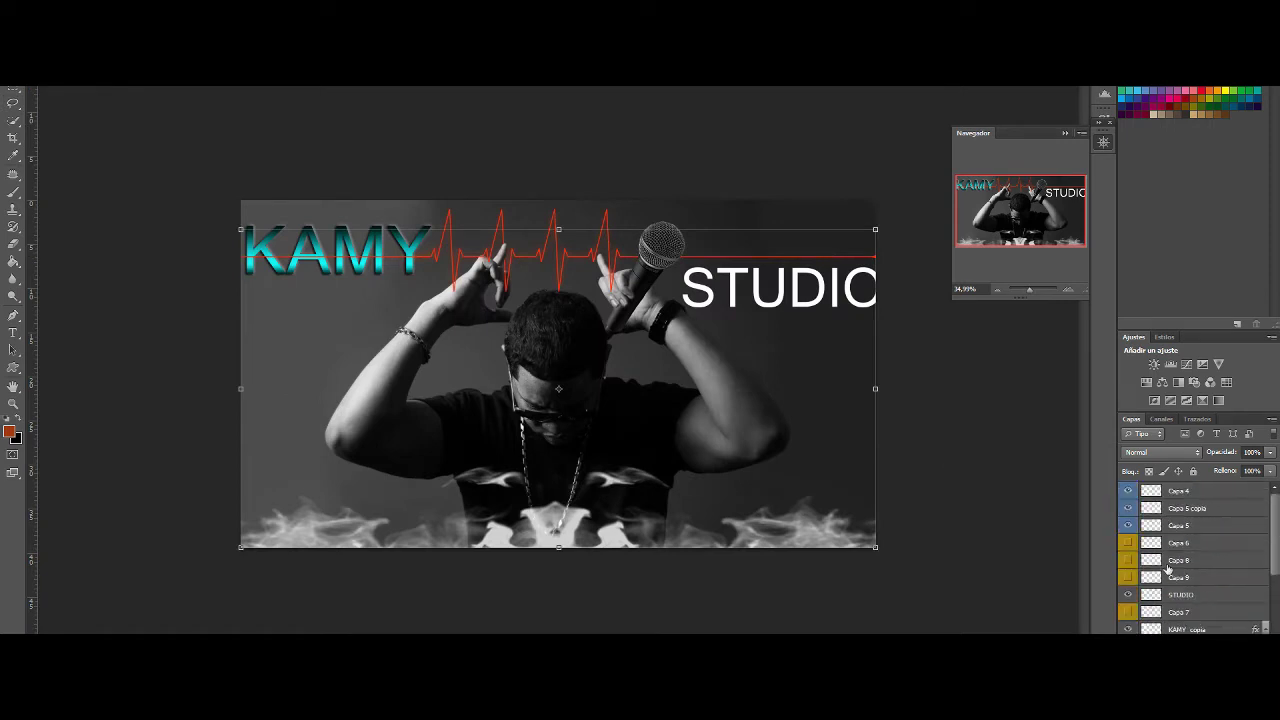
{"action": "left_click_drag", "start_coordinate": [722, 275], "coordinate": [714, 238]}
Copy the layer style of KAMY copia and paste it onto the STUDIO layer.
{"action": "right_click", "coordinate": [1186, 602]}
{"action": "left_click", "coordinate": [1186, 620]}
{"action": "right_click", "coordinate": [1186, 620]}
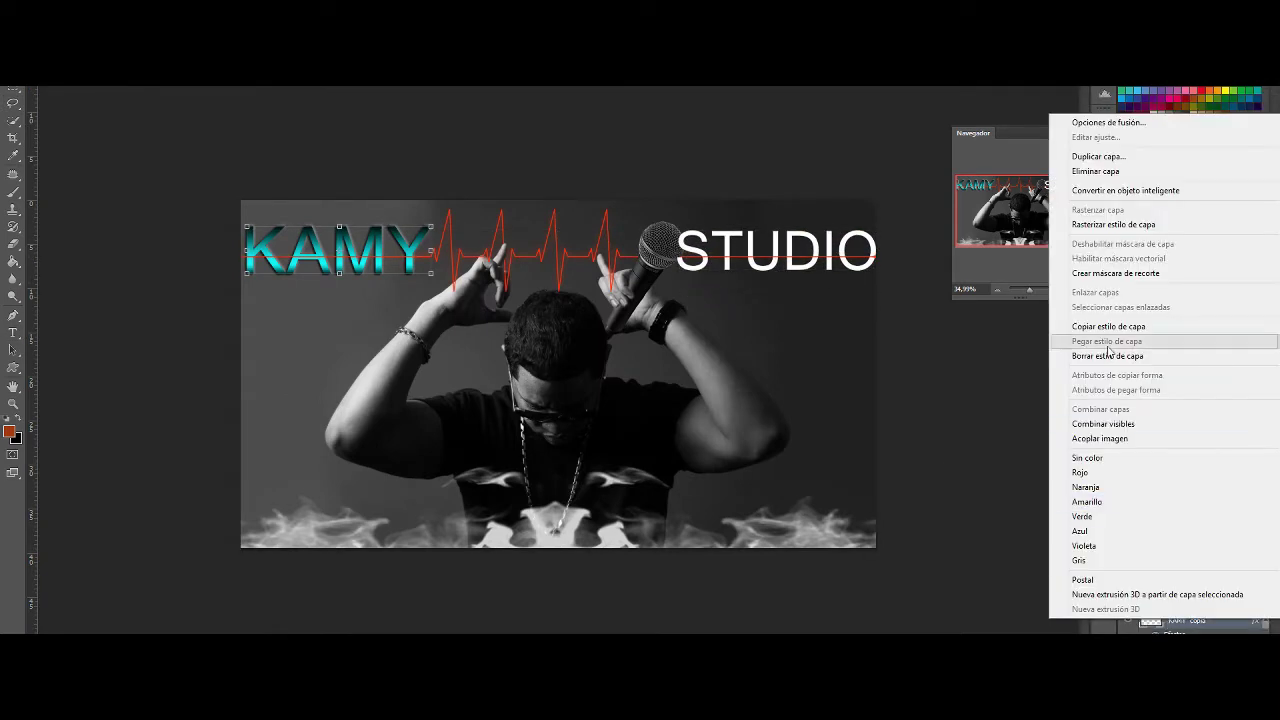
{"action": "left_click", "coordinate": [1108, 326]}
{"action": "left_click", "coordinate": [1180, 585]}
{"action": "right_click", "coordinate": [1180, 585]}
{"action": "left_click", "coordinate": [1150, 315]}
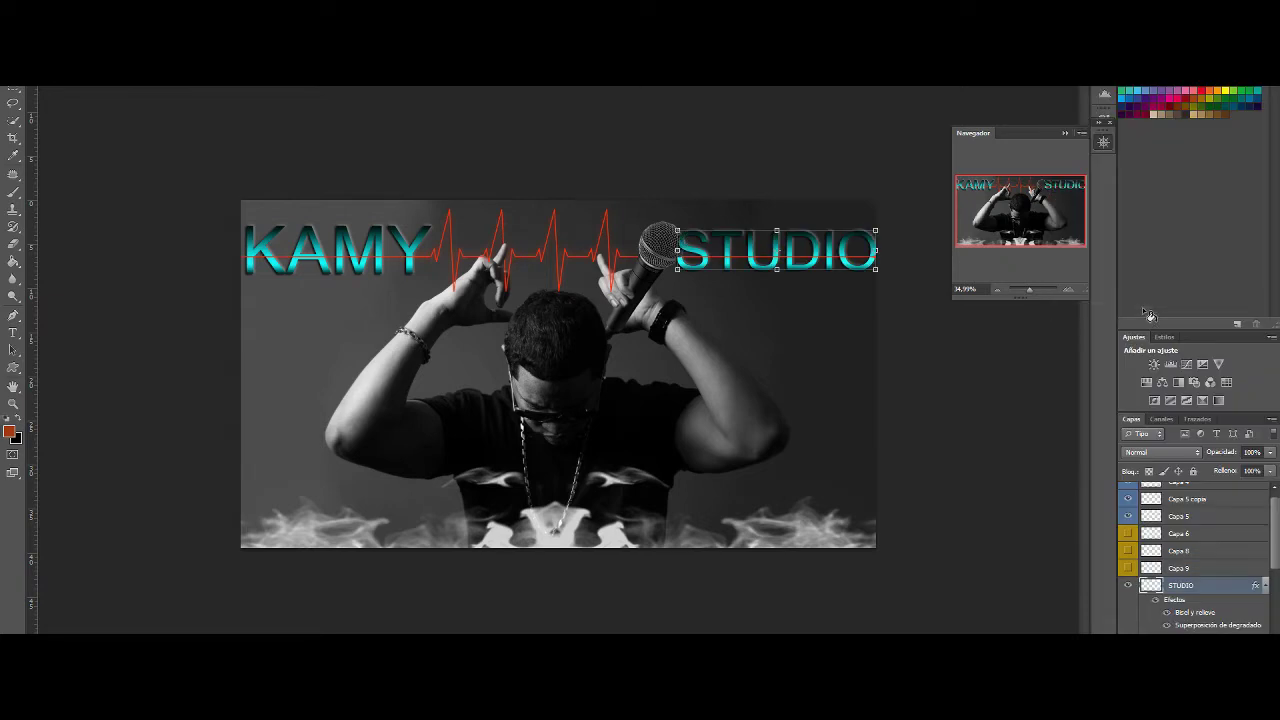
Turn the heartbeat line segment running across STUDIO white with Hue/Saturation.
{"action": "left_click", "coordinate": [1131, 516]}
{"action": "key", "text": "ctrl+u"}
{"action": "left_click", "coordinate": [1150, 237]}
{"action": "left_click", "coordinate": [1190, 499]}
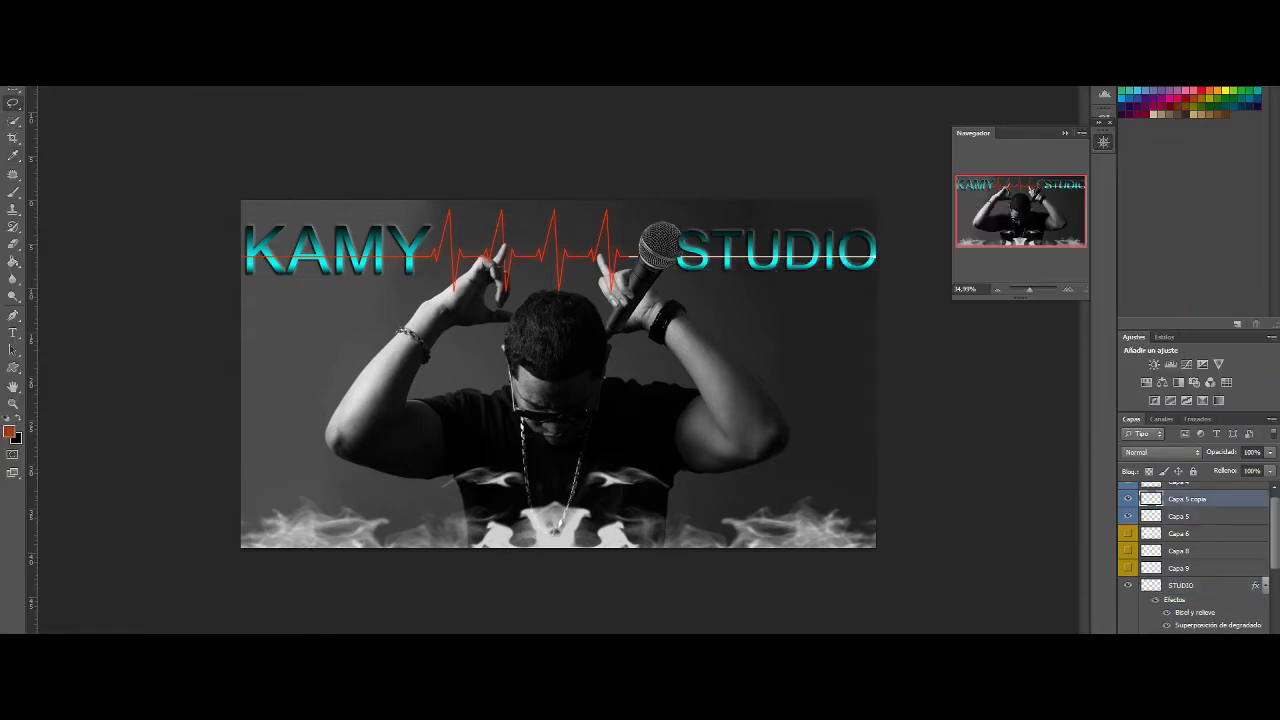
Turn the heartbeat line segment running across KAMY white with Hue/Saturation.
{"action": "key", "text": "ctrl+u"}
{"action": "key", "text": "Return"}
Hide the flames along the lower edge of the banner.
{"action": "scroll", "coordinate": [1190, 560], "scroll_direction": "down", "scroll_amount": 2}
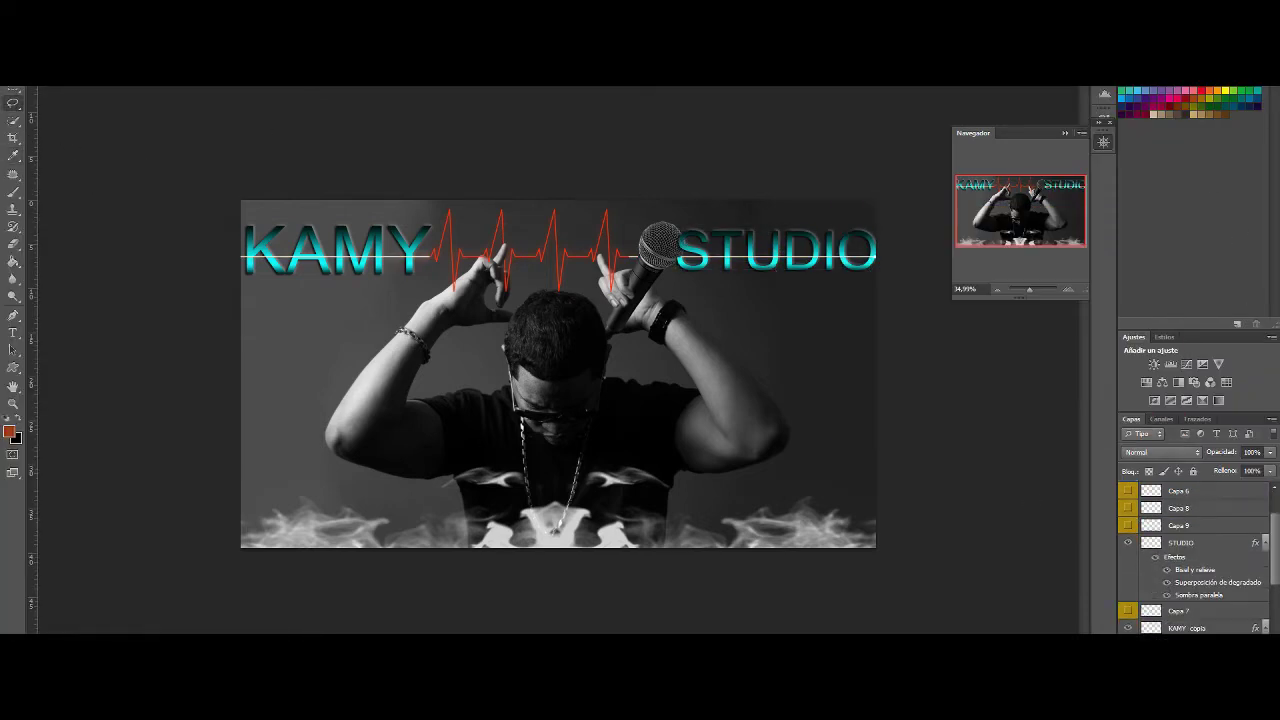
{"action": "scroll", "coordinate": [1130, 600], "scroll_direction": "down", "scroll_amount": 3}
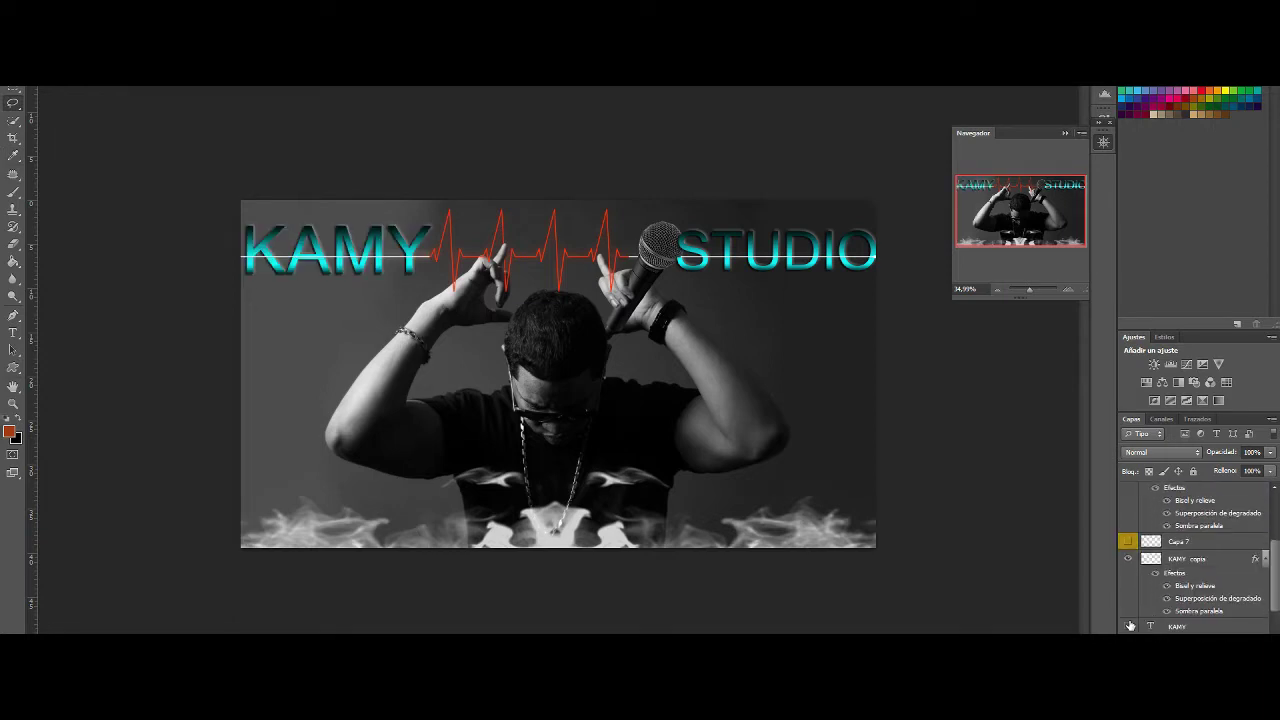
{"action": "left_click", "coordinate": [1130, 626]}
{"action": "scroll", "coordinate": [1190, 560], "scroll_direction": "up", "scroll_amount": 4}
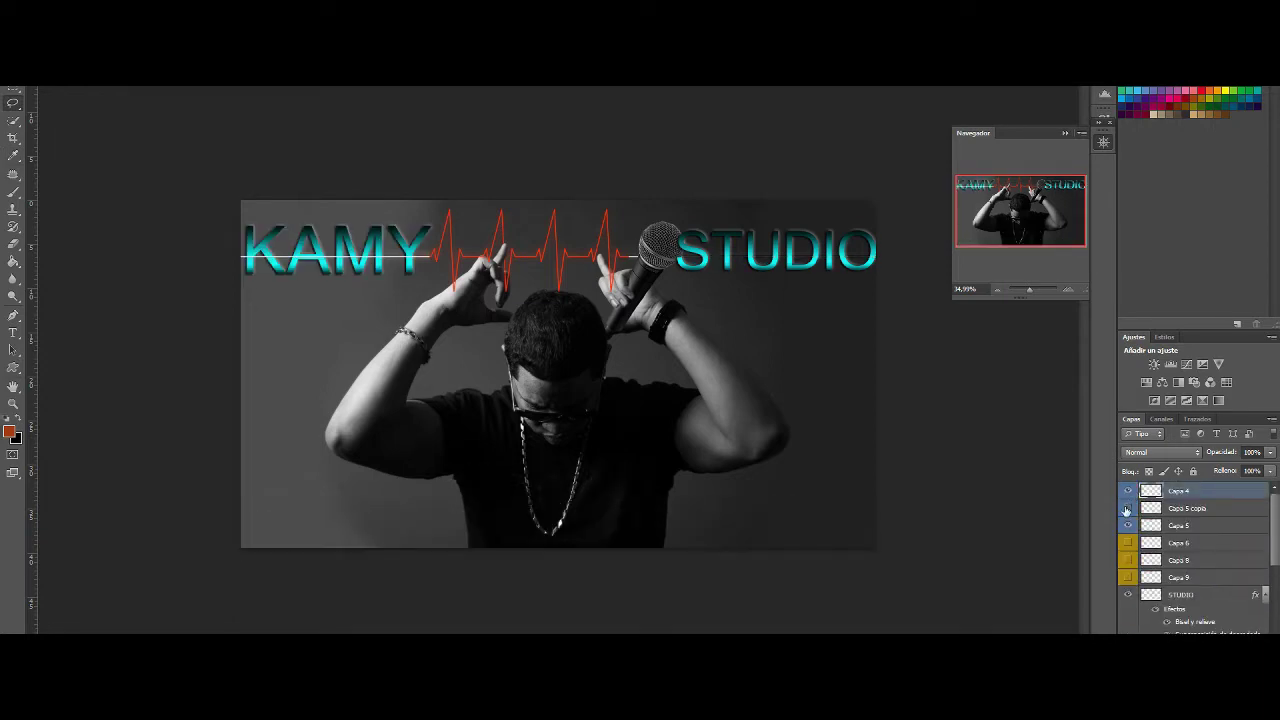
Turn the central heartbeat waves between KAMY and STUDIO white, matching the side segments.
{"action": "scroll", "coordinate": [1130, 578], "scroll_direction": "down", "scroll_amount": 3}
{"action": "left_click", "coordinate": [1128, 560]}
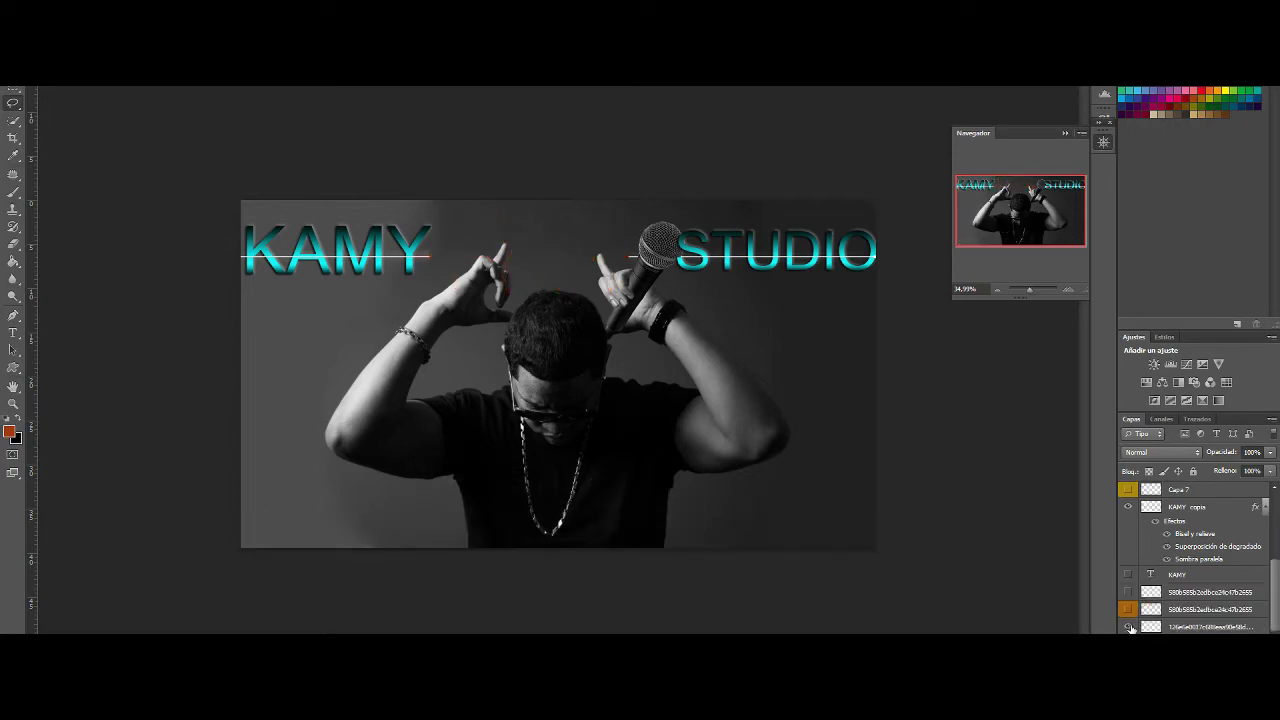
{"action": "left_click", "coordinate": [1128, 560]}
{"action": "scroll", "coordinate": [1162, 588], "scroll_direction": "up", "scroll_amount": 3}
{"action": "scroll", "coordinate": [1162, 588], "scroll_direction": "down", "scroll_amount": 3}
{"action": "right_click", "coordinate": [1190, 557]}
{"action": "left_click", "coordinate": [1125, 411]}
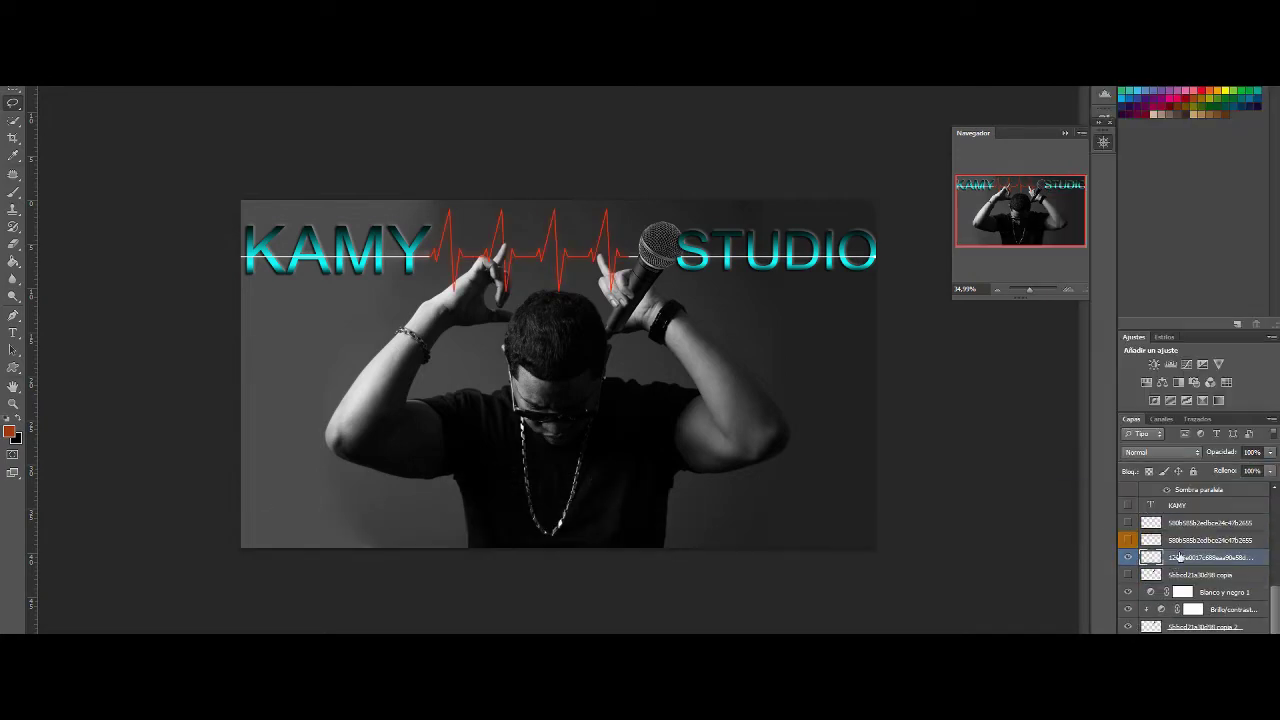
{"action": "left_click", "coordinate": [1128, 539]}
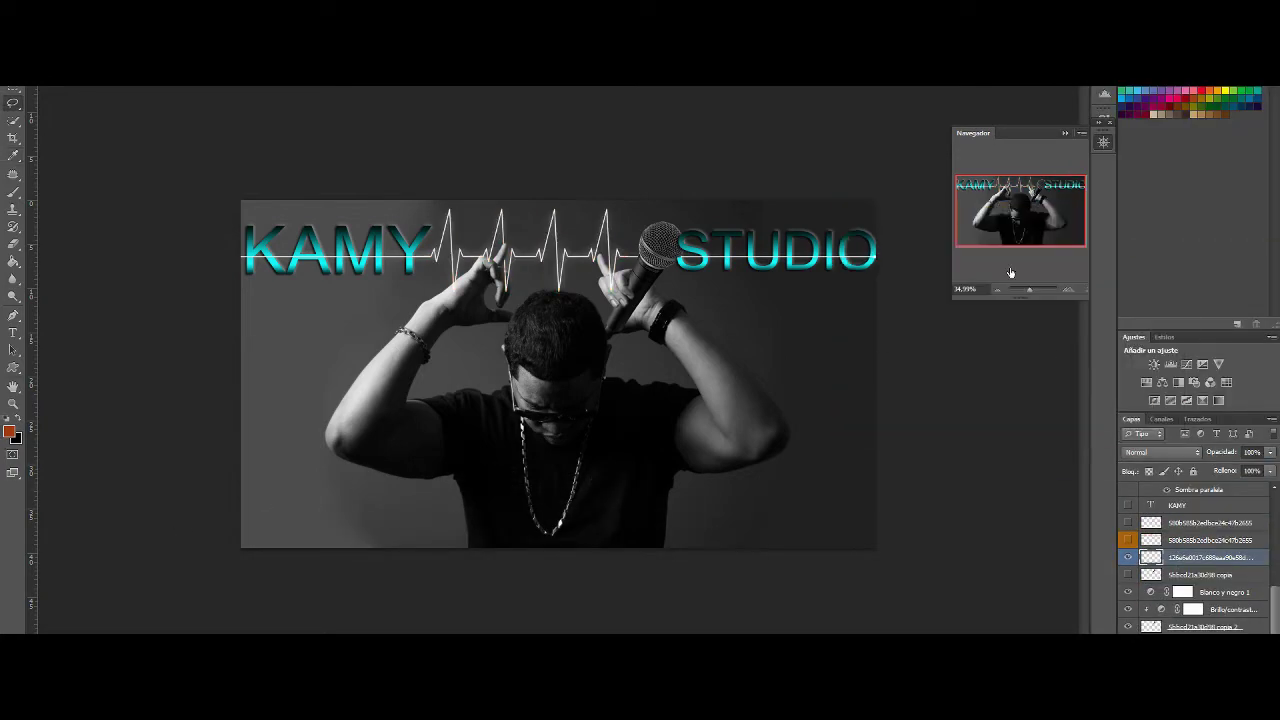
Cut away pieces of the white heartbeat line over some KAMY letter strokes so the line weaves through the word.
{"action": "left_click_drag", "start_coordinate": [1030, 289], "coordinate": [1036, 289]}
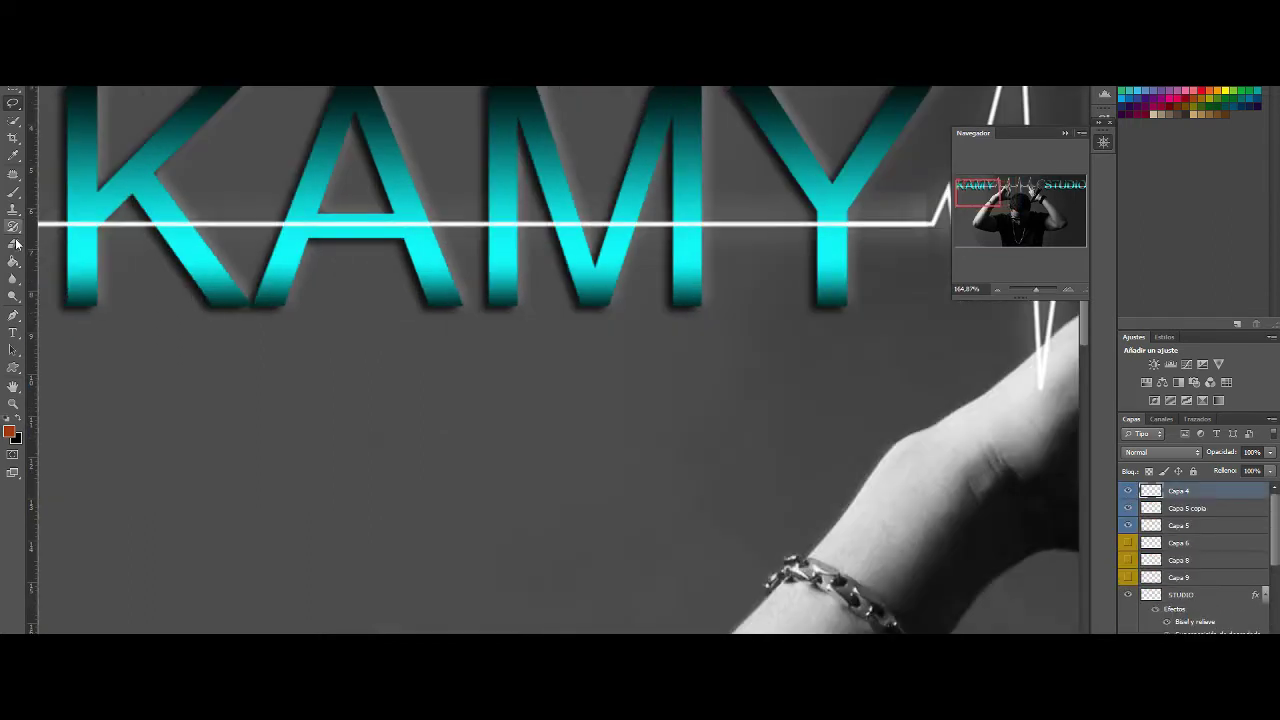
{"action": "left_click", "coordinate": [12, 103]}
{"action": "double_click", "coordinate": [172, 244]}
{"action": "right_click", "coordinate": [13, 102]}
{"action": "left_click", "coordinate": [70, 116]}
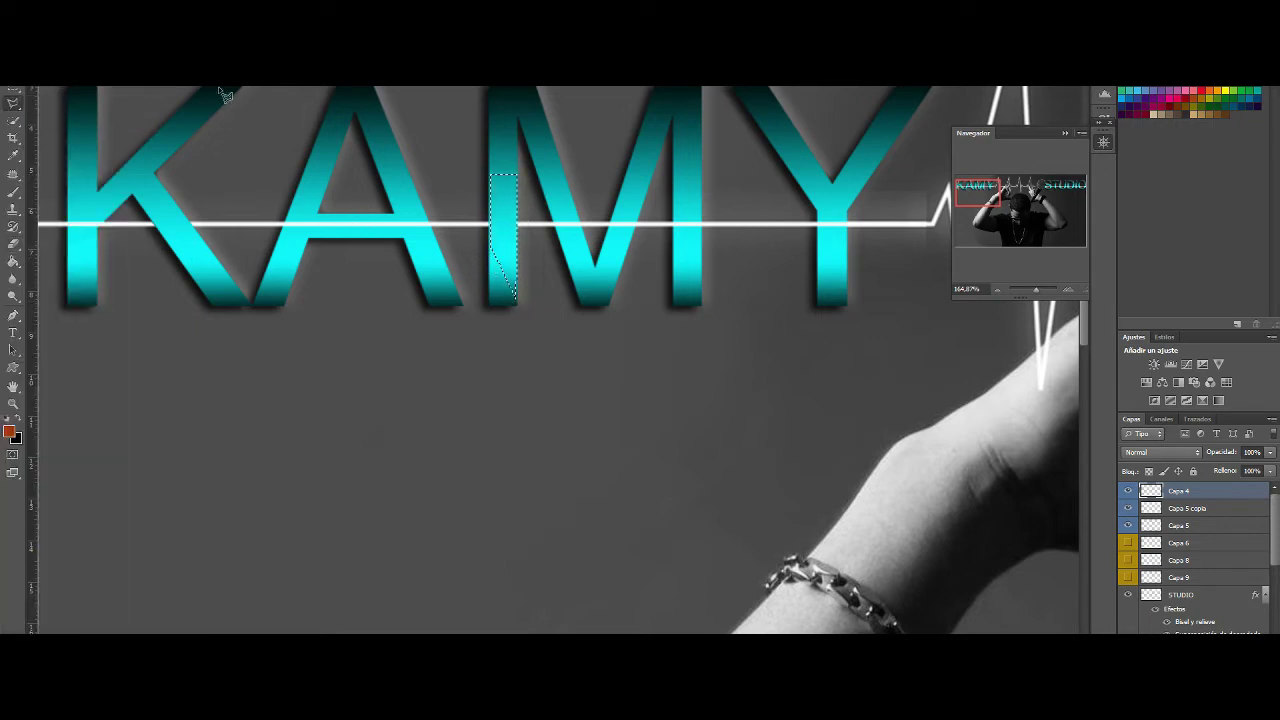
{"action": "key", "text": "shift+l"}
{"action": "key", "text": "shift+l"}
{"action": "scroll", "coordinate": [736, 257], "scroll_direction": "right", "scroll_amount": 3}
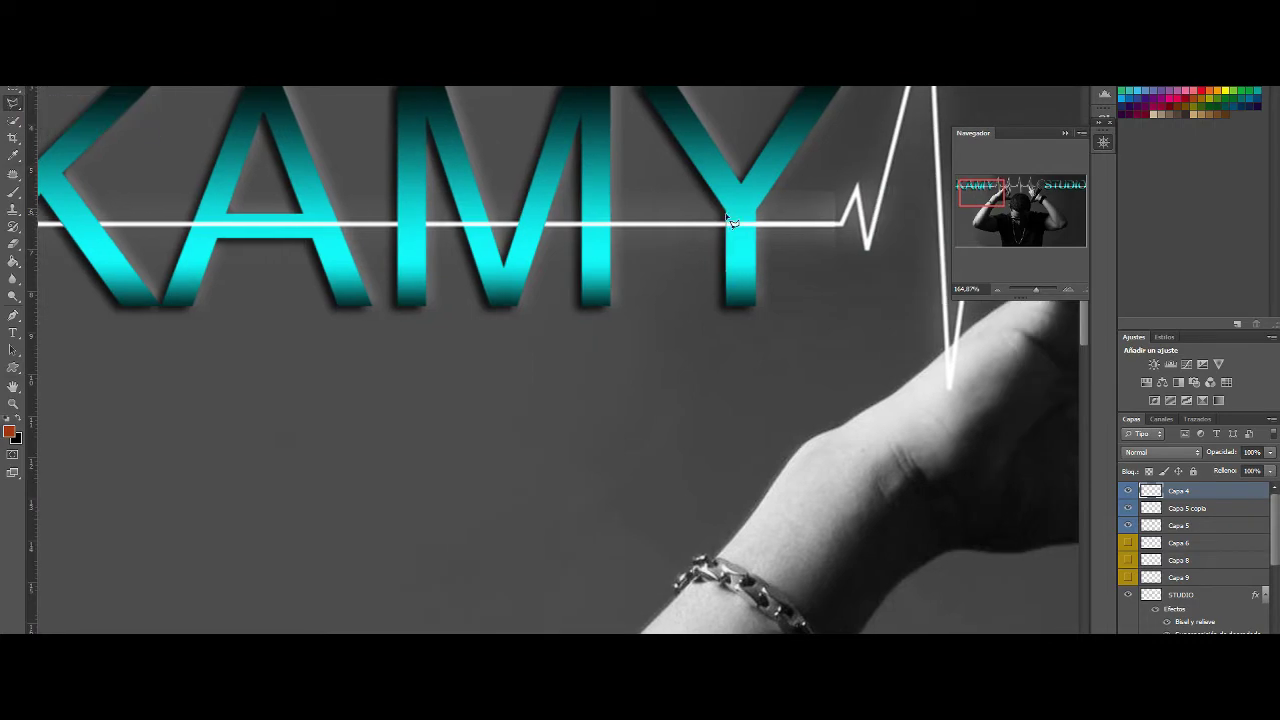
{"action": "key", "text": "shift+l"}
On Capa 5 copia, cut away pieces of the heartbeat line over some STUDIO letter strokes so it weaves through the word.
{"action": "left_click_drag", "start_coordinate": [1038, 295], "coordinate": [1033, 291]}
{"action": "scroll", "coordinate": [490, 360], "scroll_direction": "right", "scroll_amount": 3}
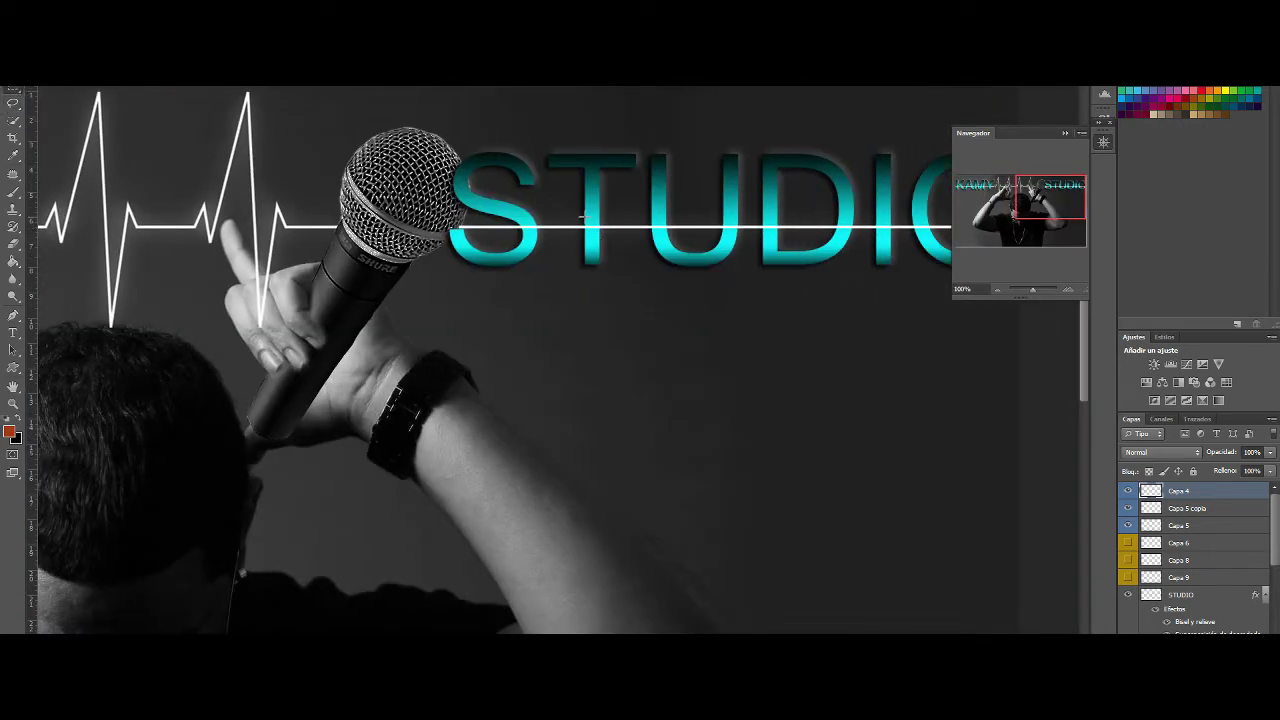
{"action": "left_click_drag", "start_coordinate": [586, 212], "coordinate": [600, 262]}
{"action": "left_click", "coordinate": [1188, 509]}
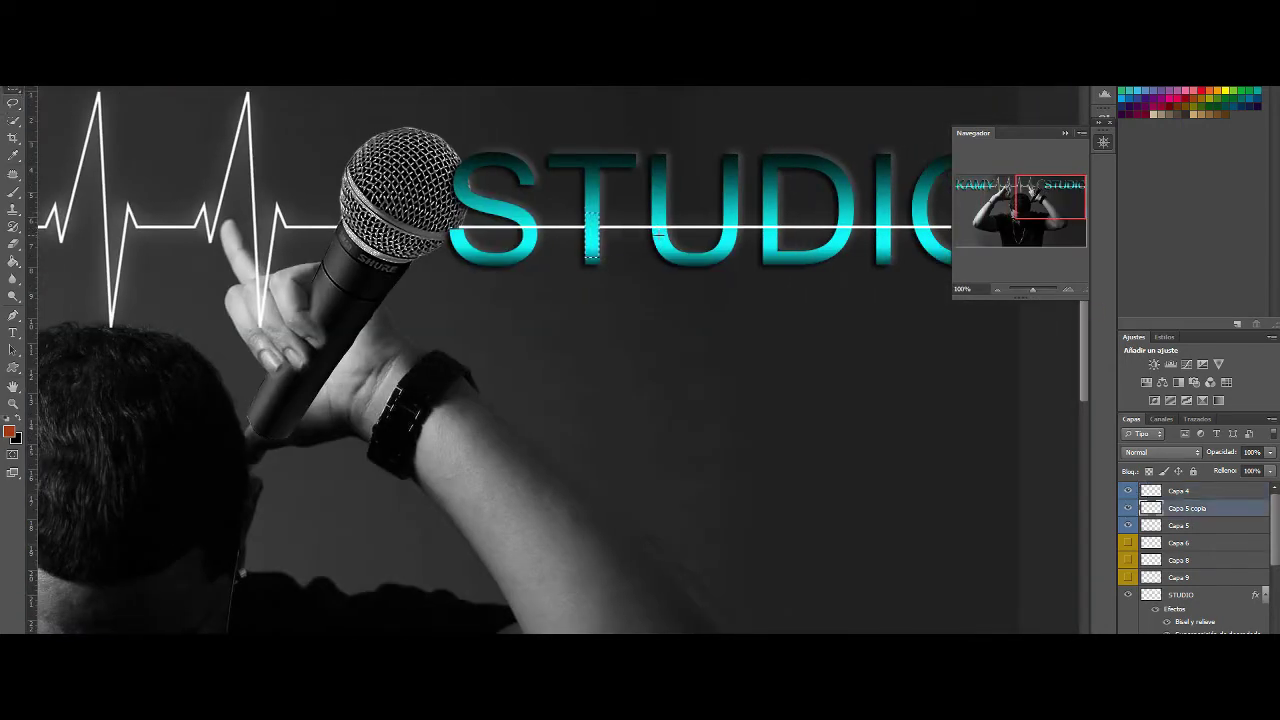
{"action": "key", "text": "ctrl+d"}
{"action": "right_click", "coordinate": [12, 102]}
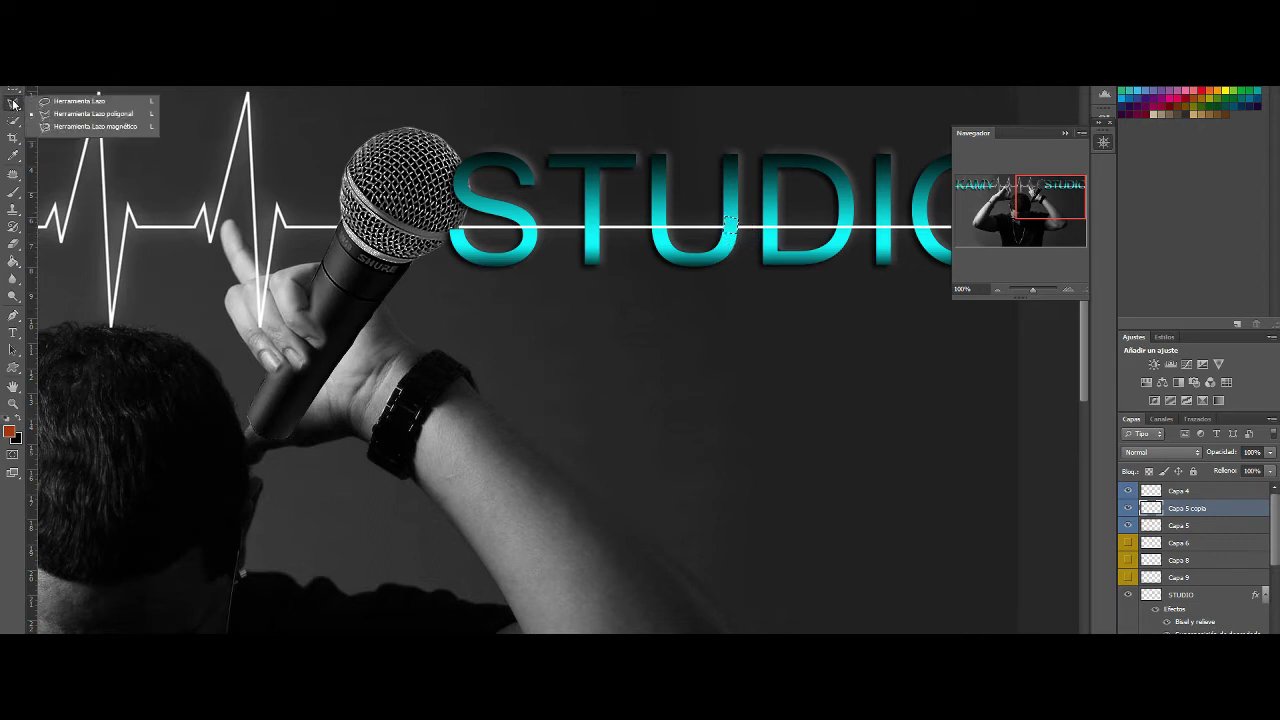
{"action": "left_click", "coordinate": [70, 100]}
{"action": "left_click_drag", "start_coordinate": [855, 222], "coordinate": [676, 210]}
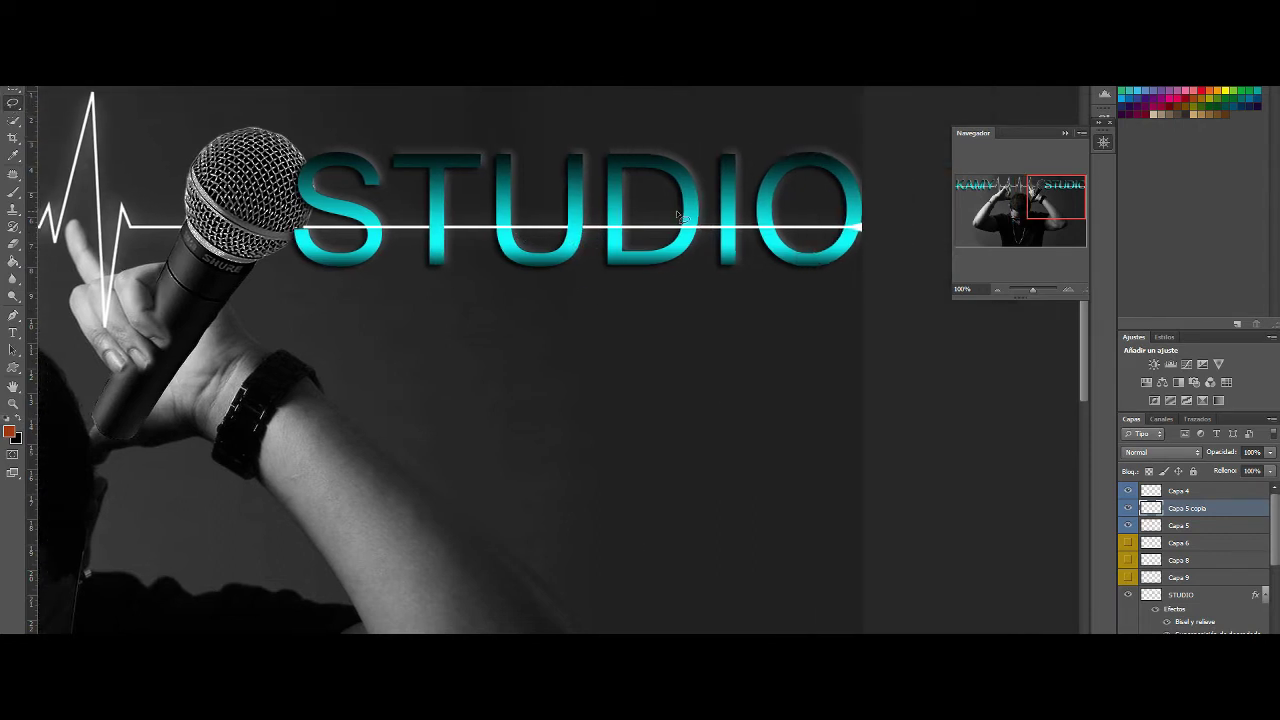
{"action": "right_click", "coordinate": [12, 102]}
{"action": "left_click", "coordinate": [70, 114]}
{"action": "right_click", "coordinate": [12, 102]}
{"action": "left_click", "coordinate": [70, 114]}
Try a narrow vertical bar down the image's left edge below KAMY, with the lettering's layer style pasted onto it.
{"action": "left_click_drag", "start_coordinate": [1033, 290], "coordinate": [1029, 292]}
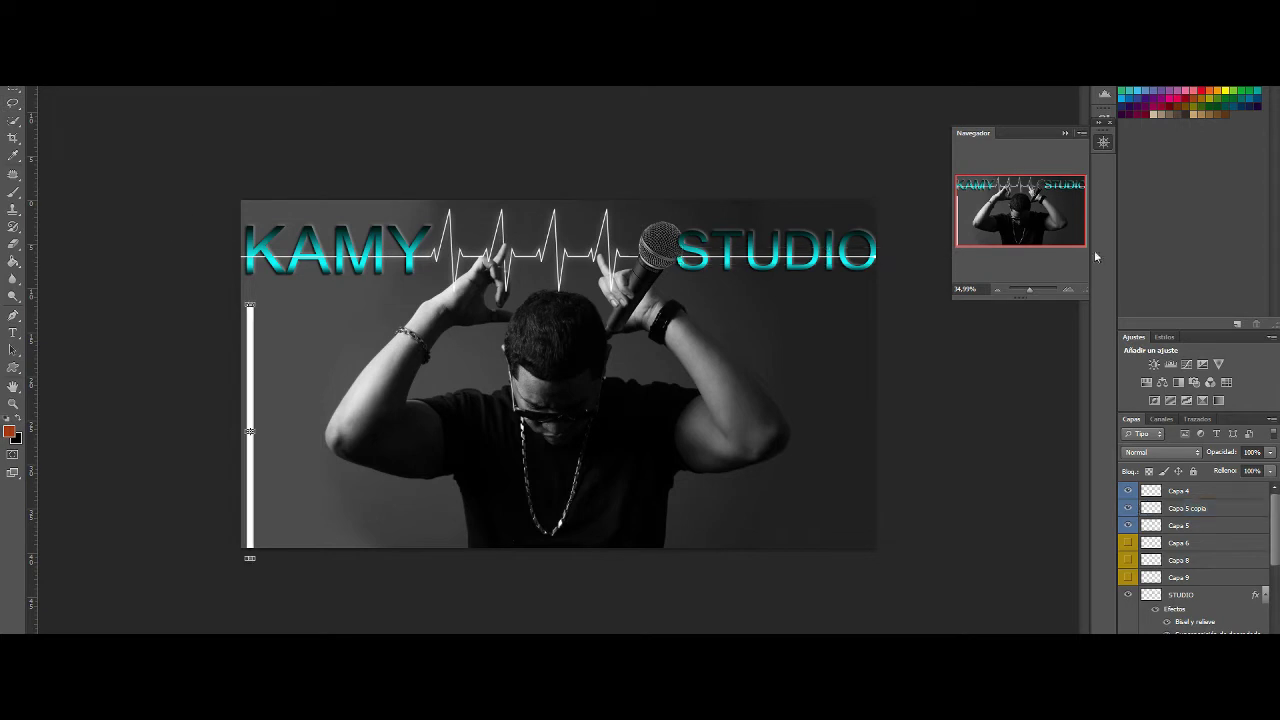
{"action": "right_click", "coordinate": [1180, 577]}
{"action": "left_click", "coordinate": [1171, 380]}
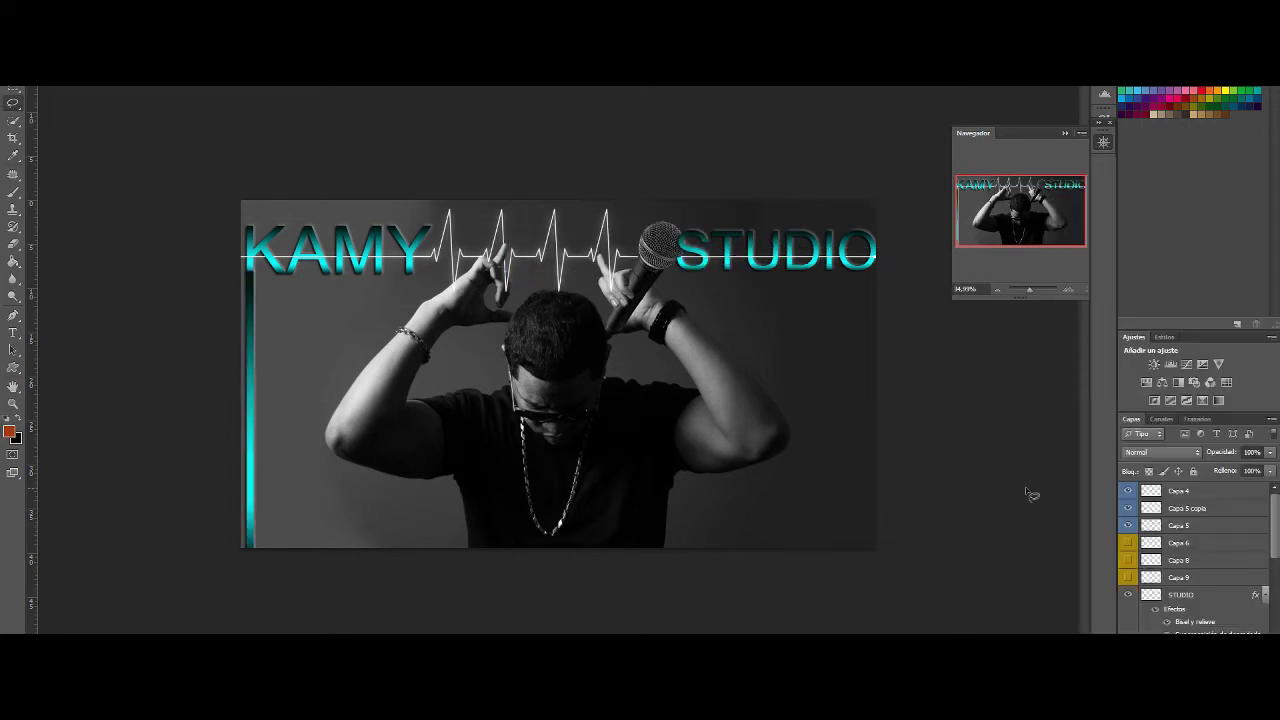
Add a new layer in Color blend mode and brush cyan over the man's hair and the outer sides of both arms.
{"action": "key", "text": "ctrl+shift+alt+n"}
{"action": "key", "text": "b"}
{"action": "left_click", "coordinate": [1162, 452]}
{"action": "left_click", "coordinate": [1165, 441]}
{"action": "left_click_drag", "start_coordinate": [672, 322], "coordinate": [698, 337]}
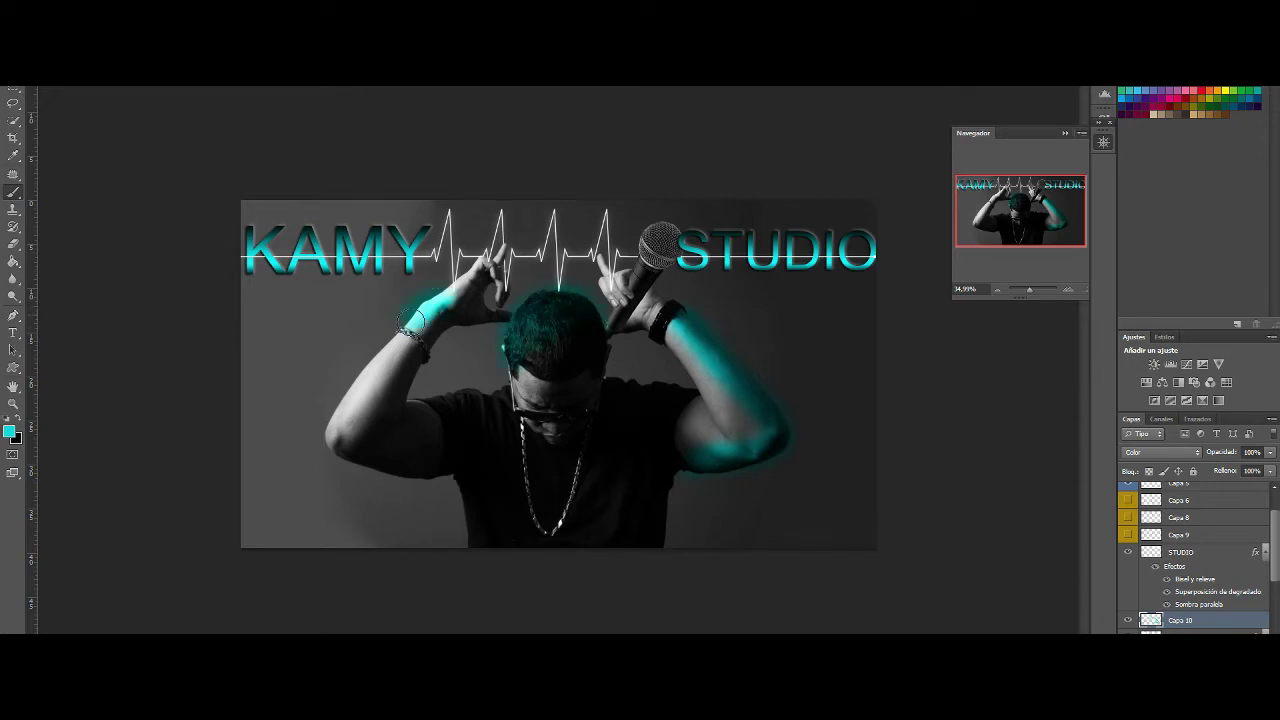
Soften the painted cyan layer with a Gaussian Blur.
{"action": "left_click", "coordinate": [258, 78]}
{"action": "left_click", "coordinate": [510, 272]}
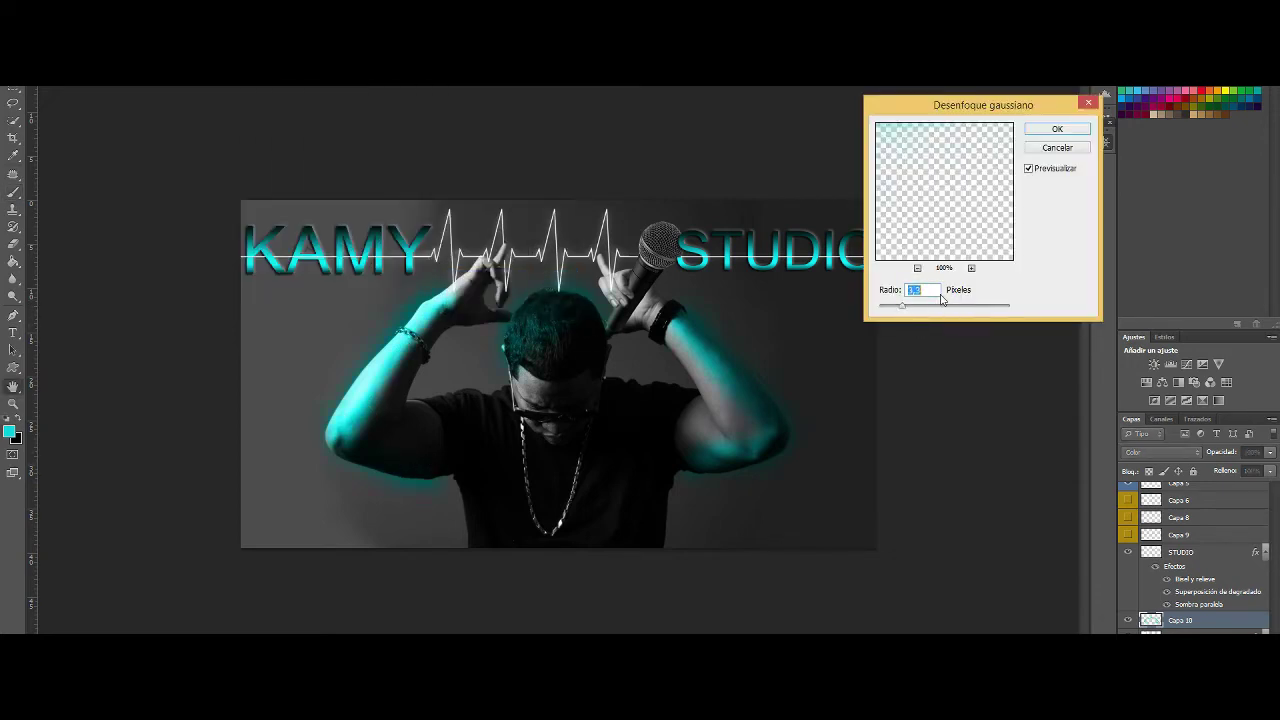
{"action": "key", "text": "Return"}
Erase the cyan spill outside the elbow and forearm of the arm holding the microphone.
{"action": "left_click", "coordinate": [1104, 142]}
{"action": "left_click", "coordinate": [1044, 240]}
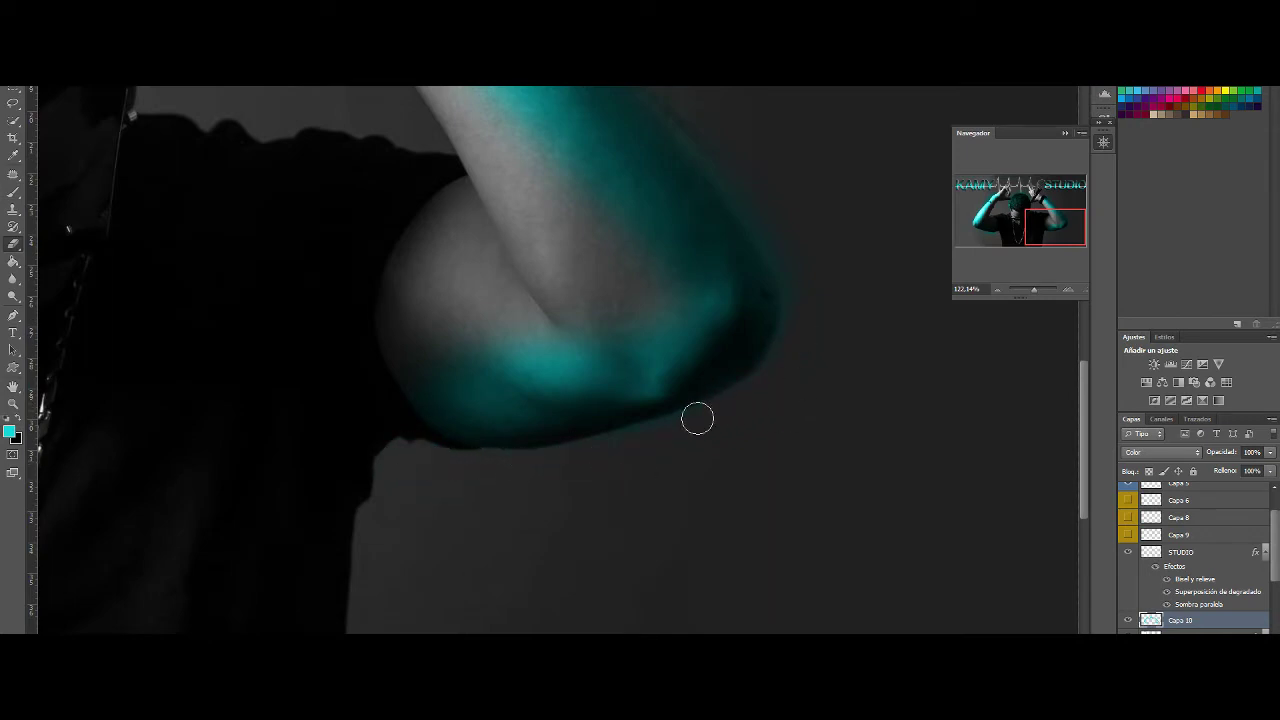
{"action": "scroll", "coordinate": [795, 459], "scroll_direction": "up", "scroll_amount": 3}
{"action": "scroll", "coordinate": [721, 227], "scroll_direction": "up", "scroll_amount": 8}
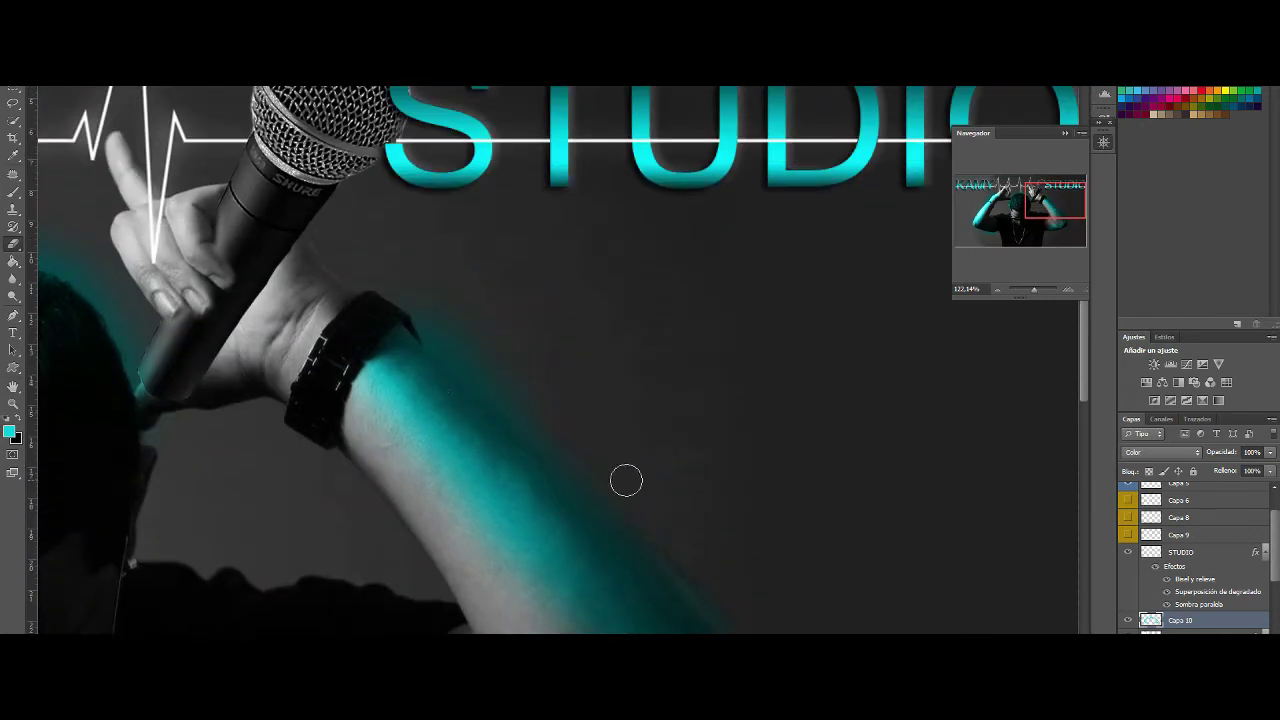
{"action": "scroll", "coordinate": [57, 291], "scroll_direction": "left", "scroll_amount": 4}
Brush cyan onto the wrist and fingers of the hand holding the microphone and erase the overspill around them.
{"action": "key", "text": "b"}
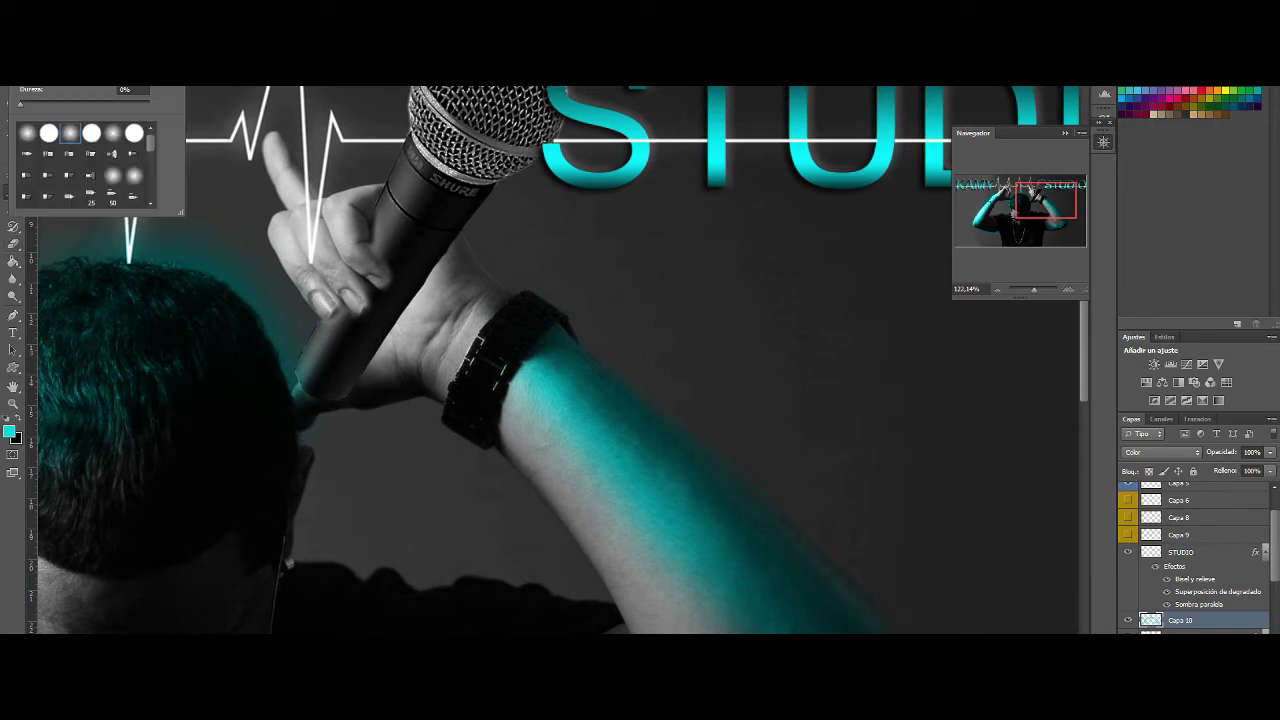
{"action": "left_click_drag", "start_coordinate": [470, 262], "coordinate": [491, 283]}
{"action": "left_click", "coordinate": [370, 186]}
{"action": "left_click_drag", "start_coordinate": [370, 186], "coordinate": [268, 128]}
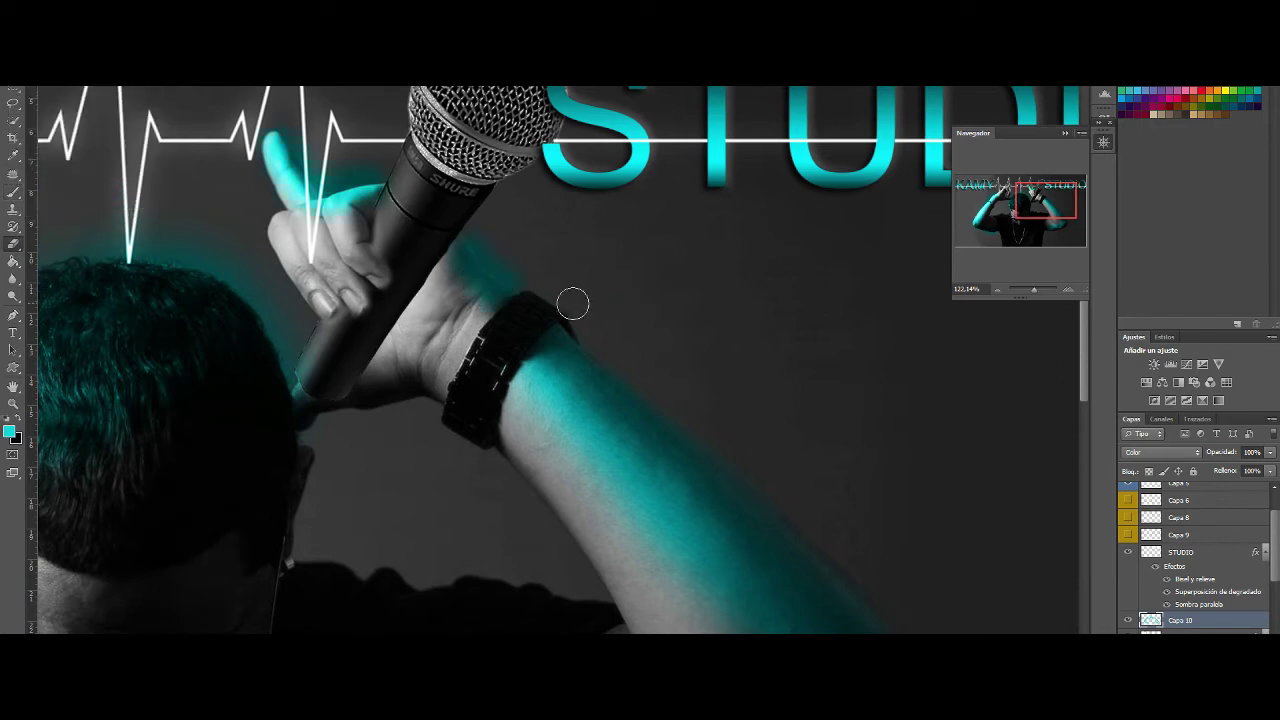
{"action": "scroll", "coordinate": [359, 226], "scroll_direction": "up", "scroll_amount": 2}
Brush cyan onto the raised finger of the free hand and erase the overspill around that hand and arm.
{"action": "mouse_move", "coordinate": [1034, 289]}
{"action": "left_mouse_down"}
{"action": "mouse_move", "coordinate": [1012, 289]}
{"action": "mouse_move", "coordinate": [1033, 289]}
{"action": "left_mouse_up"}
{"action": "key", "text": "b"}
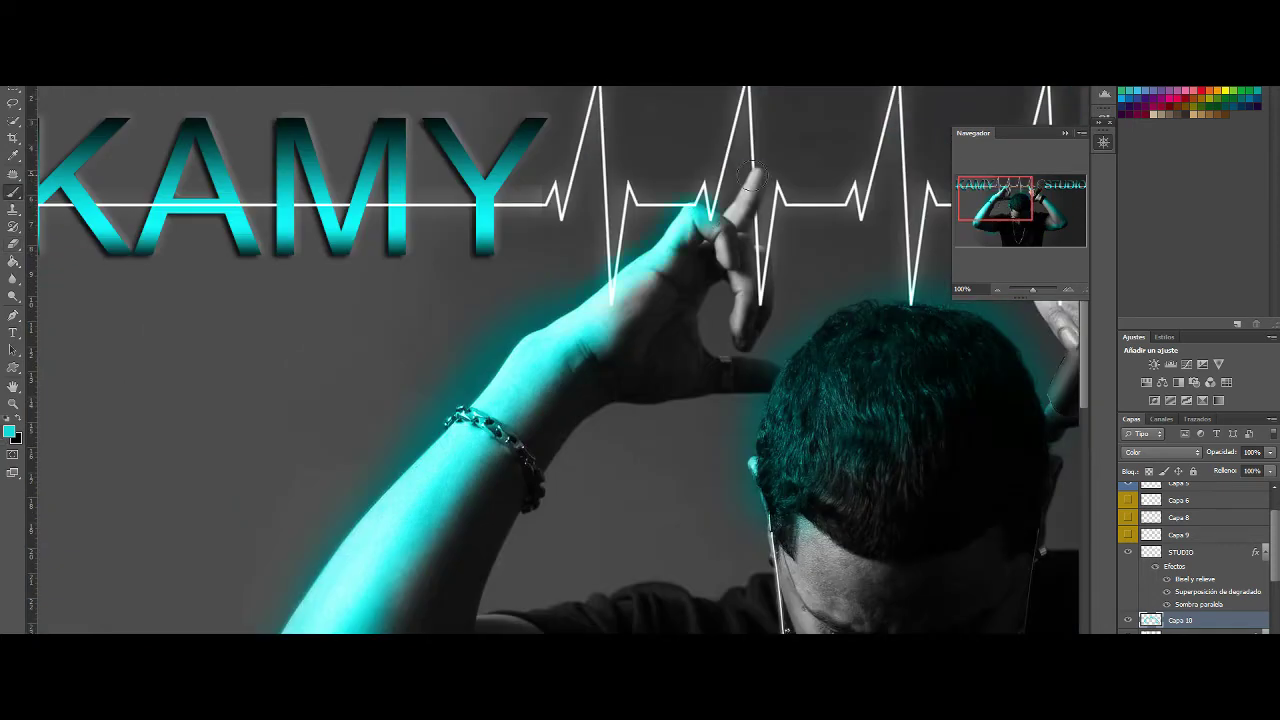
{"action": "key", "text": "e"}
{"action": "left_click_drag", "start_coordinate": [662, 207], "coordinate": [656, 175]}
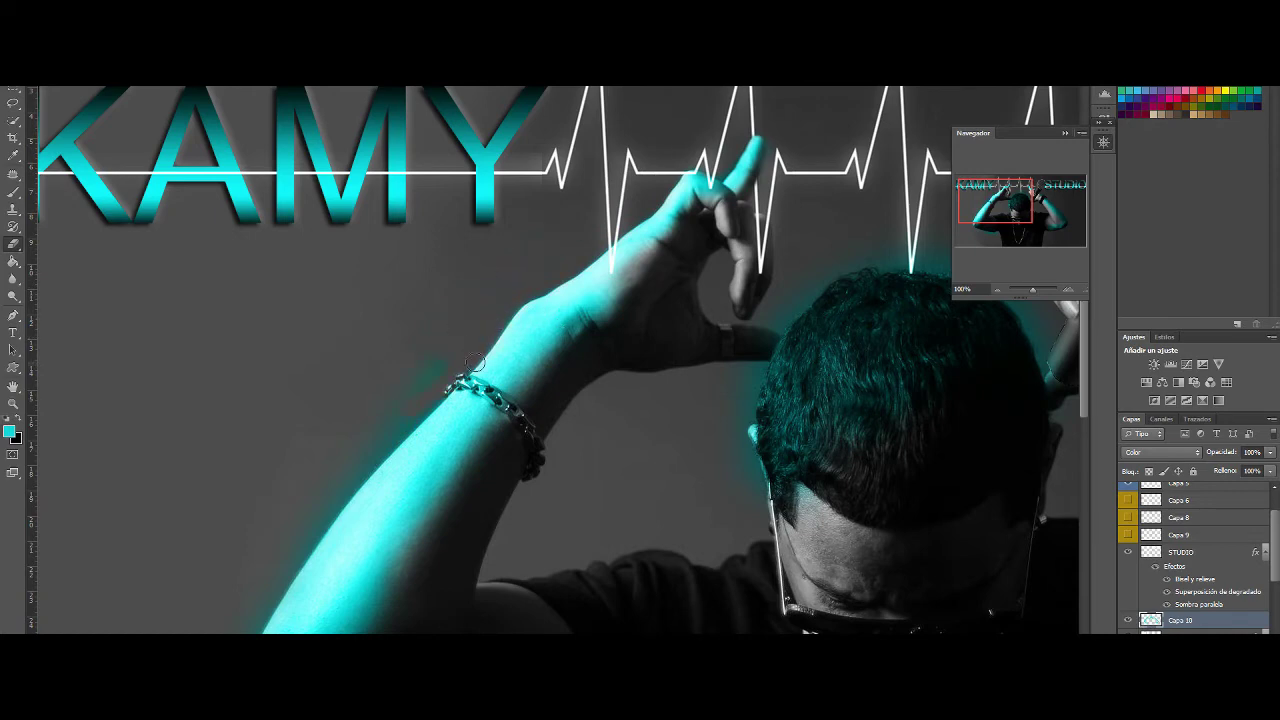
{"action": "left_click_drag", "start_coordinate": [277, 535], "coordinate": [442, 410]}
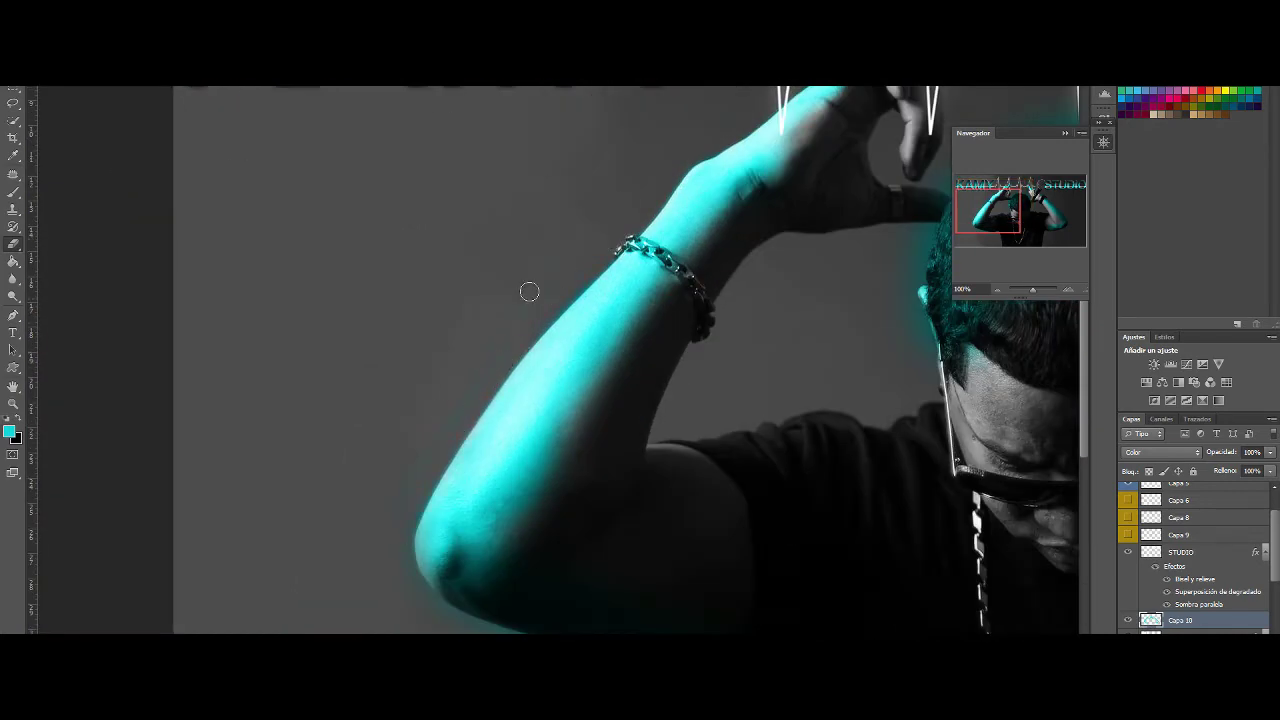
{"action": "scroll", "coordinate": [579, 277], "scroll_direction": "down", "scroll_amount": 4}
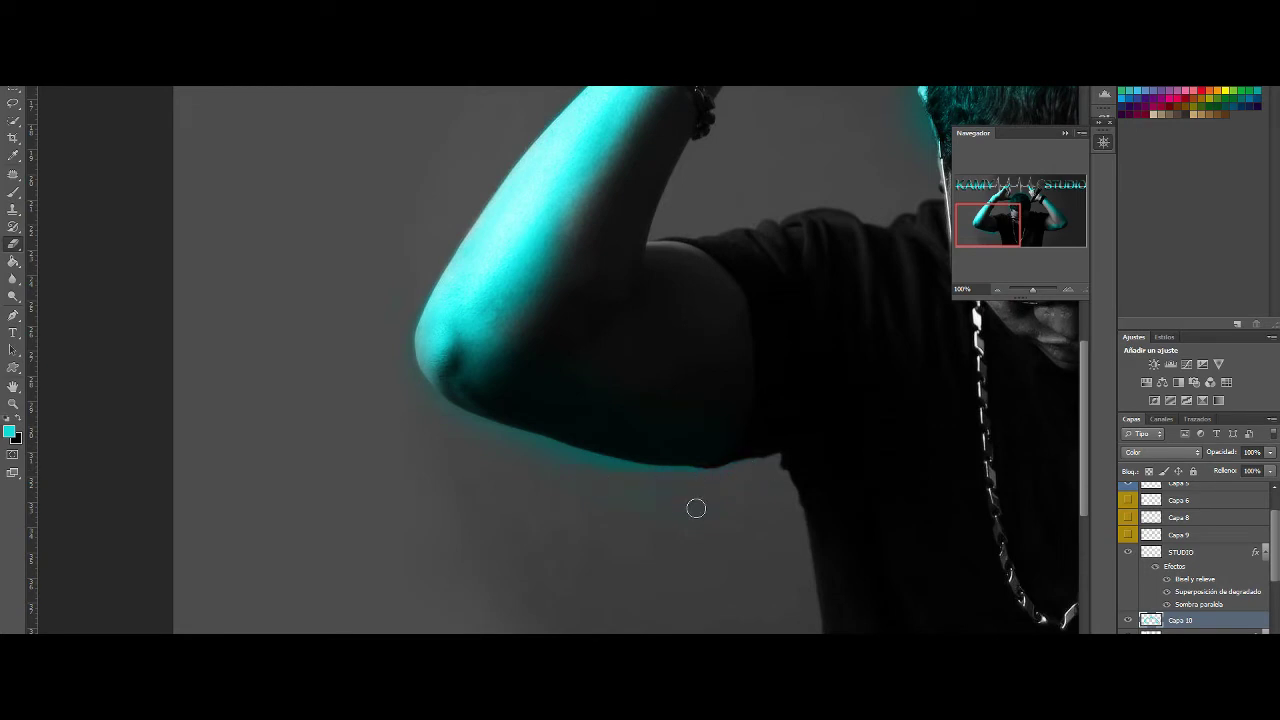
{"action": "right_click", "coordinate": [789, 497]}
Fade the cyan tint along the forearm on the microphone side with the Eraser.
{"action": "left_click_drag", "start_coordinate": [1033, 290], "coordinate": [1032, 291]}
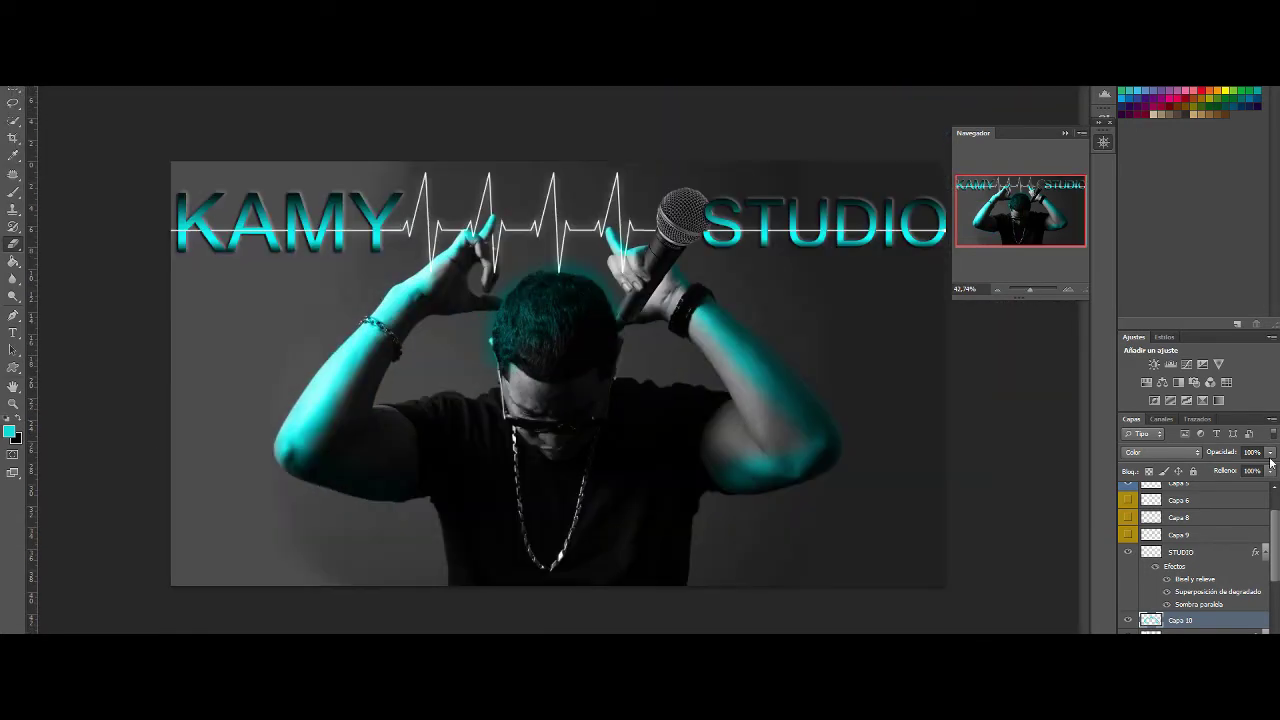
{"action": "mouse_move", "coordinate": [1270, 455]}
{"action": "left_mouse_down"}
{"action": "mouse_move", "coordinate": [1205, 461]}
{"action": "mouse_move", "coordinate": [1268, 468]}
{"action": "left_mouse_up"}
{"action": "right_click", "coordinate": [763, 323]}
{"action": "key", "text": "Escape"}
Erase the cyan halo around the head and the cyan tint from the hair.
{"action": "scroll", "coordinate": [492, 238], "scroll_direction": "up", "scroll_amount": 3}
{"action": "right_click", "coordinate": [717, 352]}
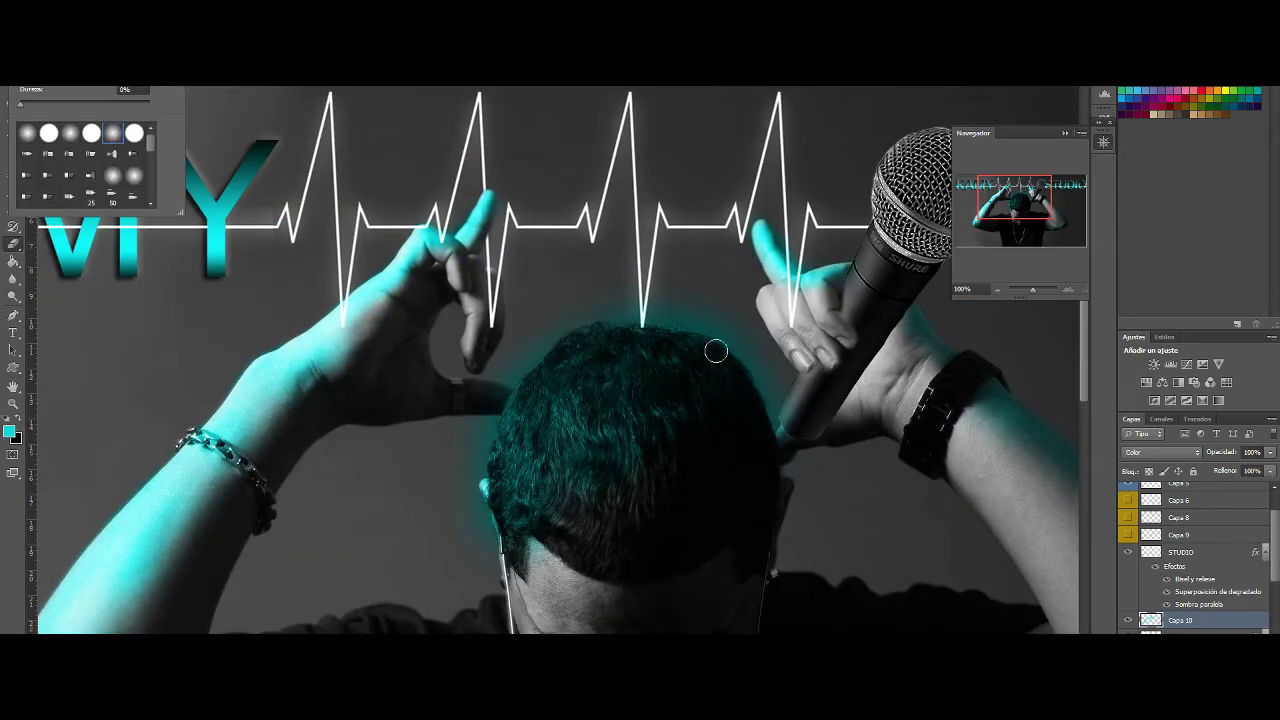
{"action": "key", "text": "Escape"}
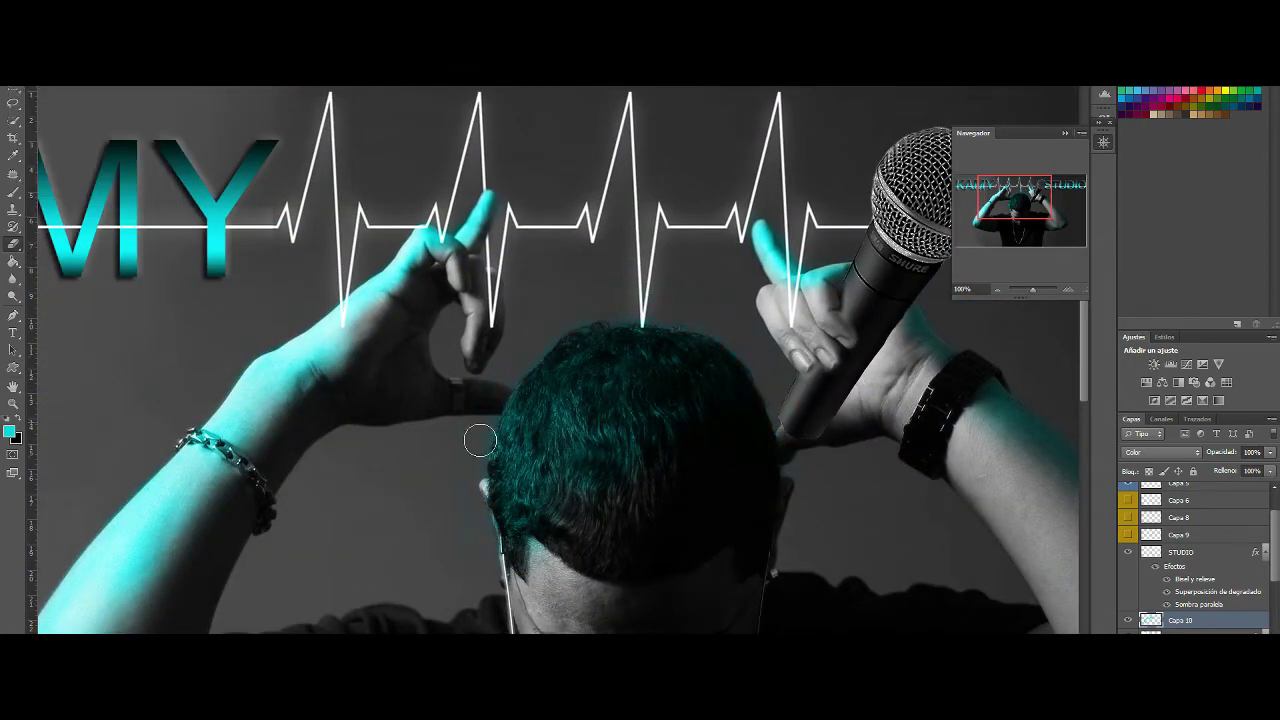
{"action": "left_click", "coordinate": [1031, 288]}
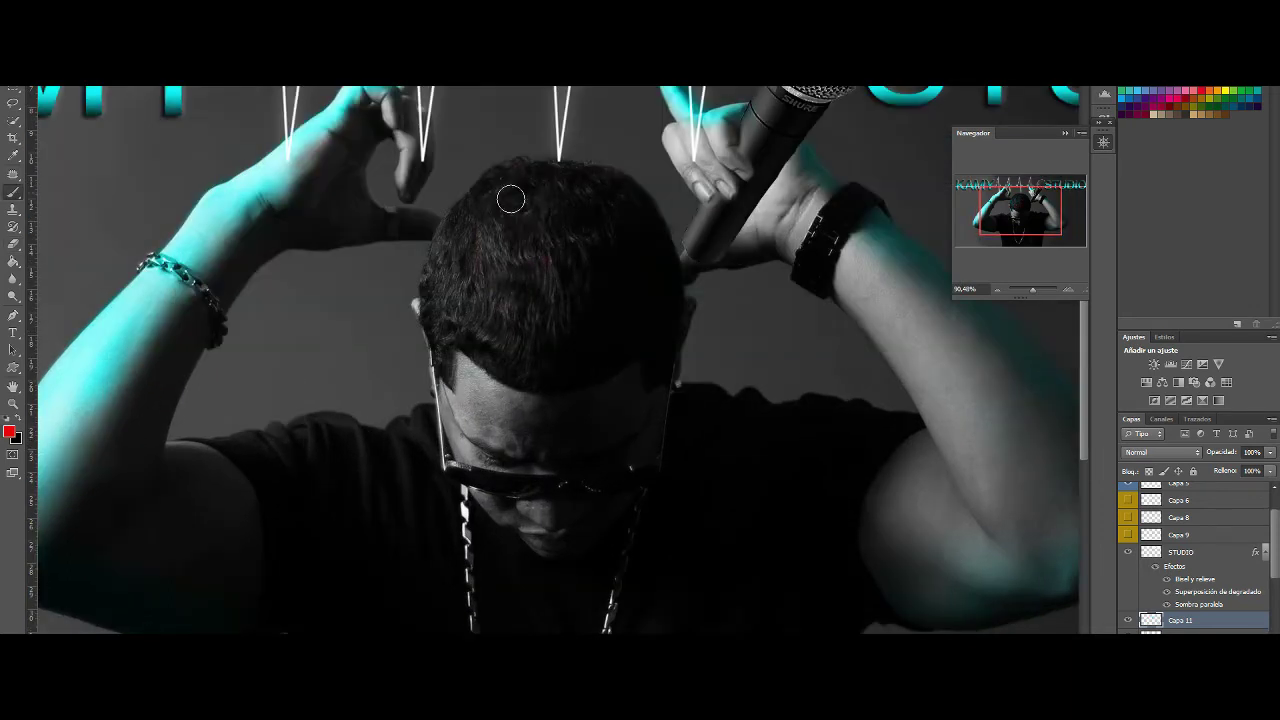
Brush red over the hair on the new layer Capa 11 and set its blend mode to Color.
{"action": "mouse_move", "coordinate": [509, 200]}
{"action": "left_mouse_down"}
{"action": "mouse_move", "coordinate": [443, 322]}
{"action": "mouse_move", "coordinate": [651, 366]}
{"action": "mouse_move", "coordinate": [511, 180]}
{"action": "mouse_move", "coordinate": [443, 334]}
{"action": "mouse_move", "coordinate": [680, 330]}
{"action": "left_mouse_up"}
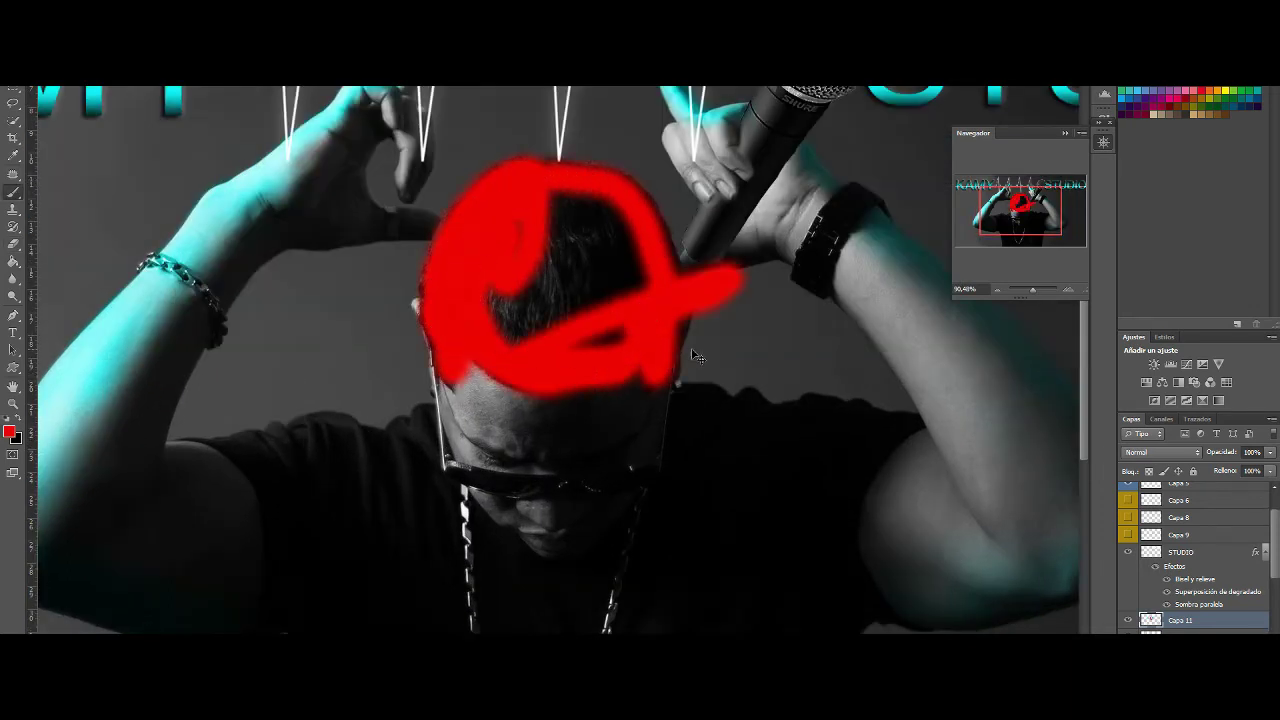
{"action": "key", "text": "ctrl+z"}
{"action": "mouse_move", "coordinate": [500, 300]}
{"action": "left_mouse_down"}
{"action": "mouse_move", "coordinate": [571, 228]}
{"action": "mouse_move", "coordinate": [444, 312]}
{"action": "mouse_move", "coordinate": [545, 173]}
{"action": "mouse_move", "coordinate": [626, 189]}
{"action": "mouse_move", "coordinate": [665, 356]}
{"action": "mouse_move", "coordinate": [484, 208]}
{"action": "mouse_move", "coordinate": [441, 315]}
{"action": "mouse_move", "coordinate": [446, 355]}
{"action": "mouse_move", "coordinate": [478, 337]}
{"action": "mouse_move", "coordinate": [562, 373]}
{"action": "mouse_move", "coordinate": [652, 302]}
{"action": "mouse_move", "coordinate": [537, 271]}
{"action": "mouse_move", "coordinate": [505, 345]}
{"action": "left_mouse_up"}
{"action": "left_click", "coordinate": [1160, 452]}
{"action": "left_click", "coordinate": [1160, 440]}
Erase the red overspill around the forehead, the ears and the outline of the hair.
{"action": "left_click_drag", "start_coordinate": [1033, 290], "coordinate": [1036, 288]}
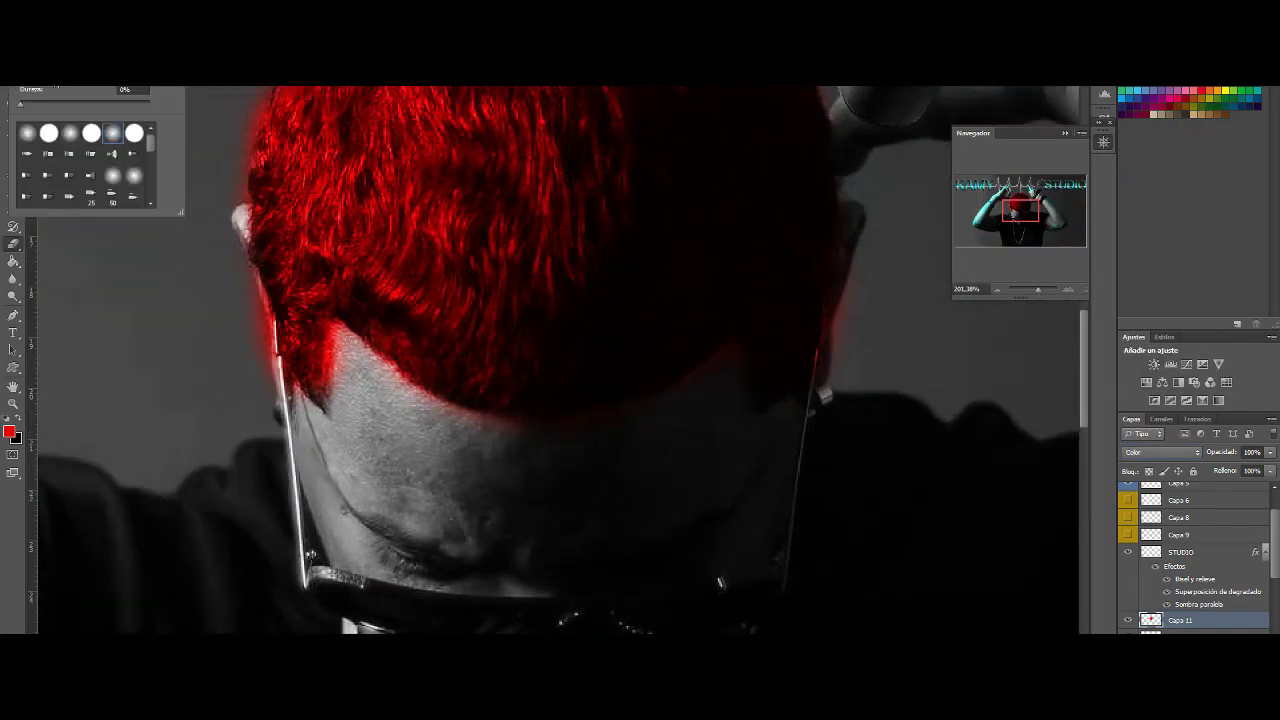
{"action": "left_click", "coordinate": [729, 358]}
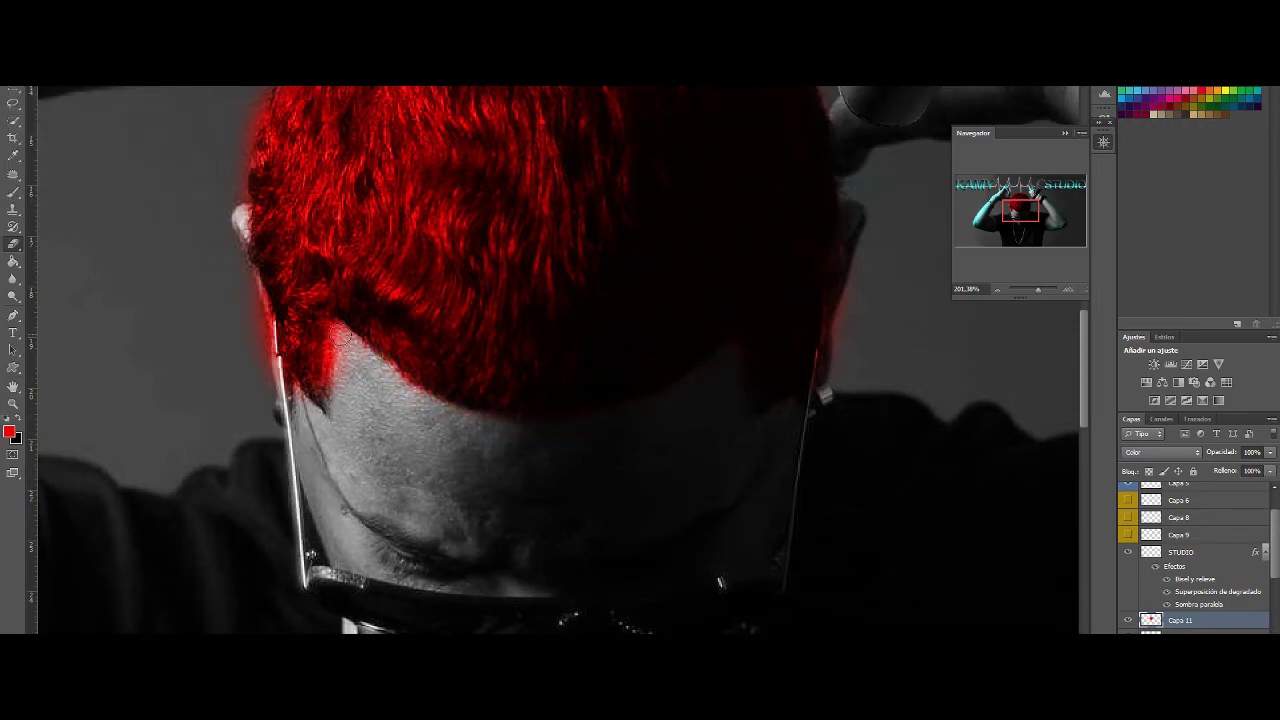
{"action": "scroll", "coordinate": [263, 400], "scroll_direction": "up", "scroll_amount": 5}
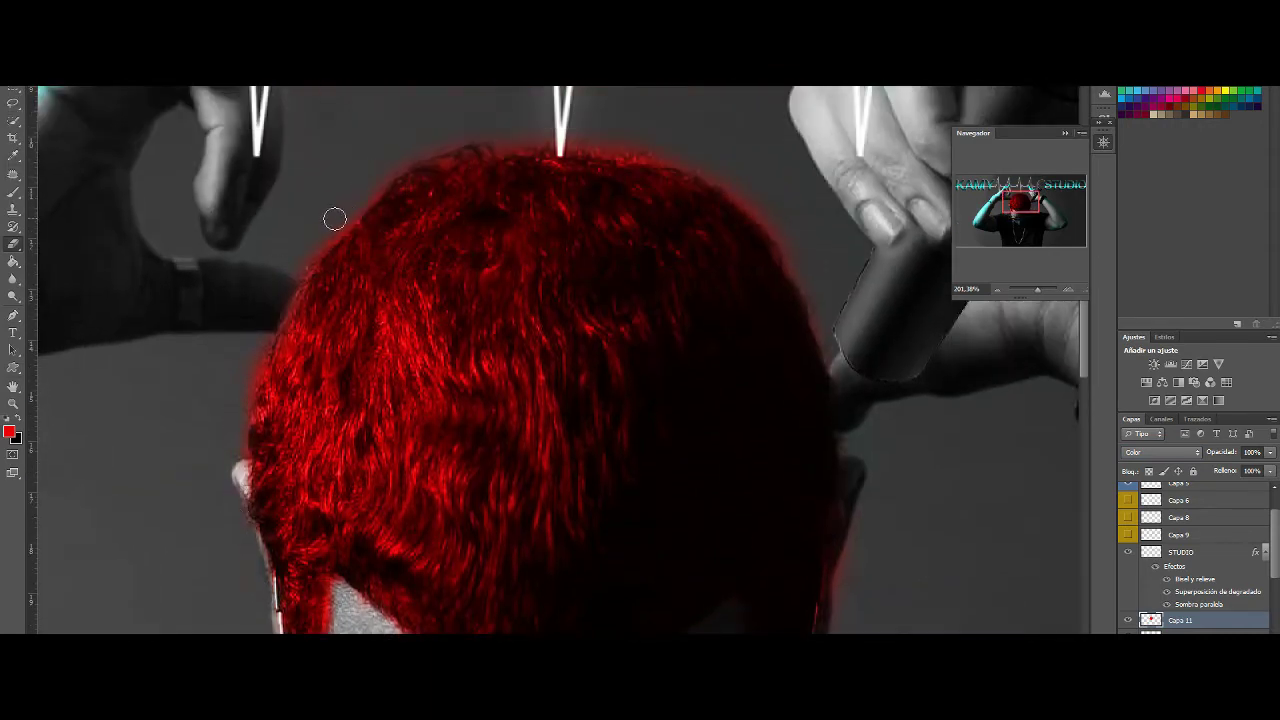
{"action": "scroll", "coordinate": [394, 283], "scroll_direction": "up", "scroll_amount": 2}
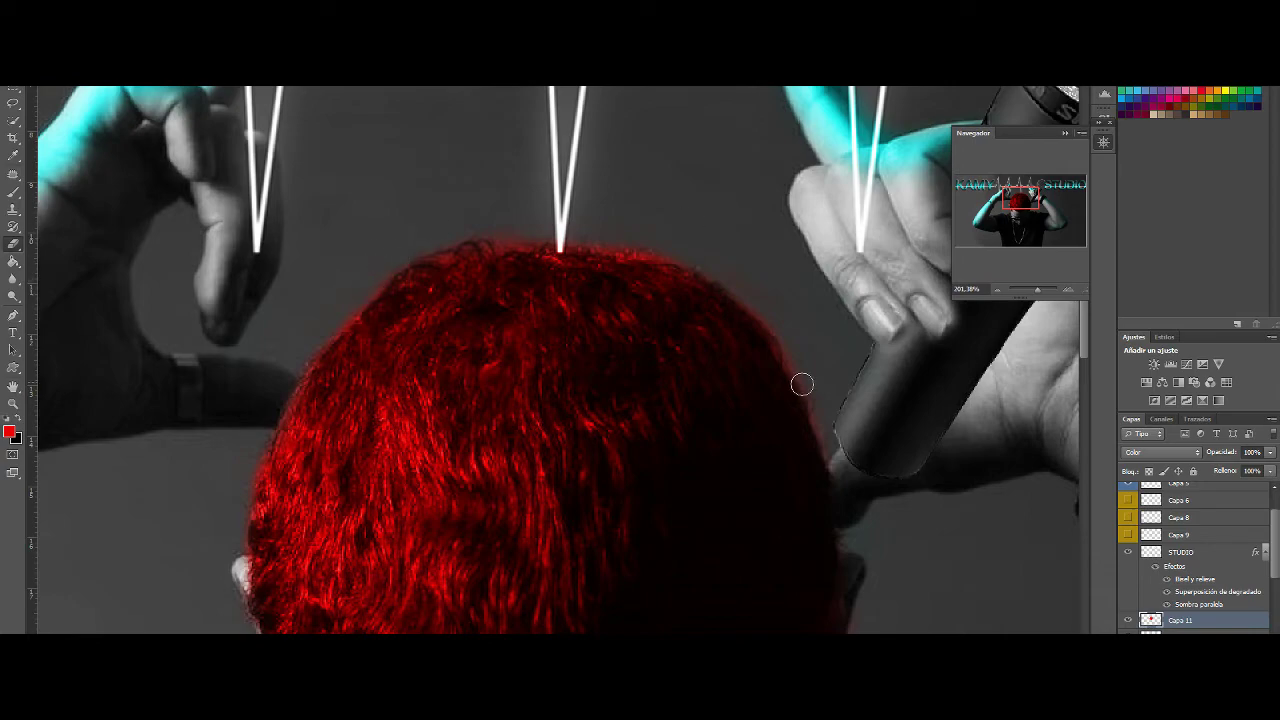
{"action": "scroll", "coordinate": [802, 384], "scroll_direction": "down", "scroll_amount": 3}
Reduce the fill of the red hair layer to 48%.
{"action": "left_click_drag", "start_coordinate": [1037, 290], "coordinate": [1030, 292]}
{"action": "left_click_drag", "start_coordinate": [1270, 452], "coordinate": [1222, 483]}
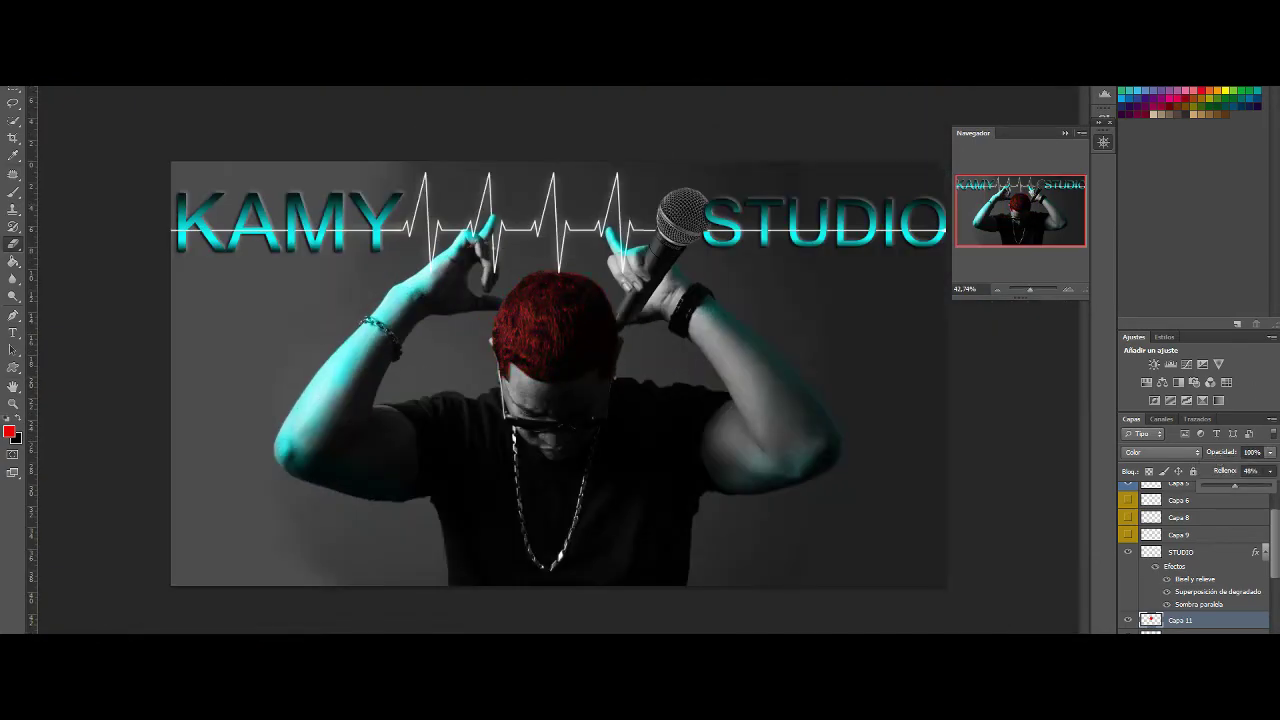
Try placing the Parental Advisory image with the white border over the lower chest of the figure.
{"action": "double_click", "coordinate": [349, 366]}
{"action": "left_click_drag", "start_coordinate": [600, 470], "coordinate": [600, 510]}
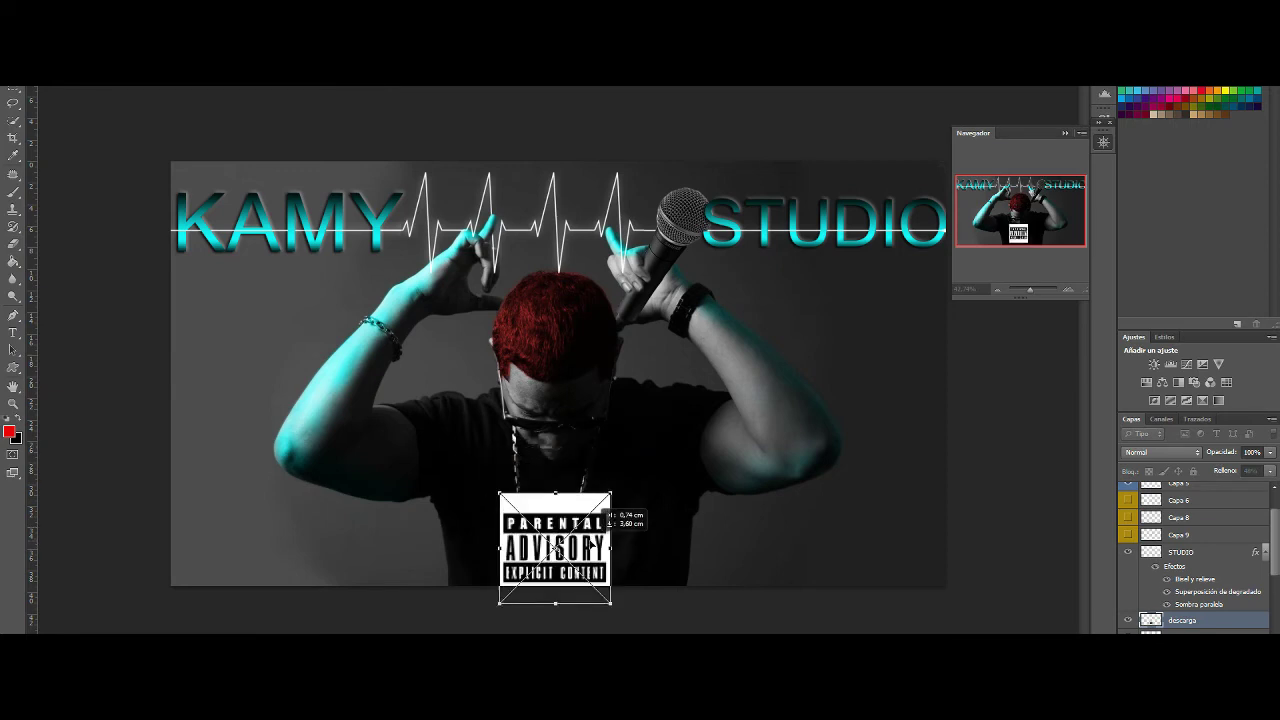
{"action": "key", "text": "Return"}
{"action": "key", "text": "ctrl+z"}
Switch on the visibility of the triangle layers and the Parental Advisory logo.
{"action": "left_click", "coordinate": [1131, 621]}
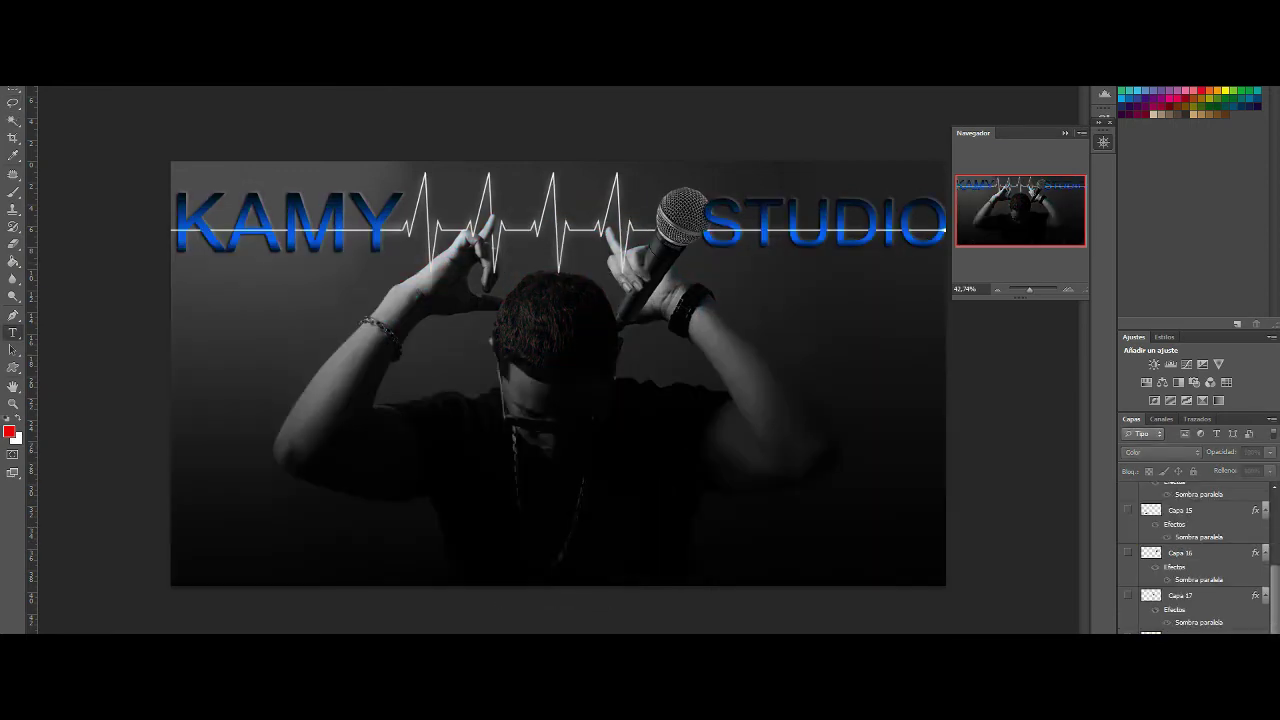
{"action": "key", "text": "ctrl+z"}
{"action": "left_click", "coordinate": [1129, 515]}
{"action": "left_click", "coordinate": [1129, 511]}
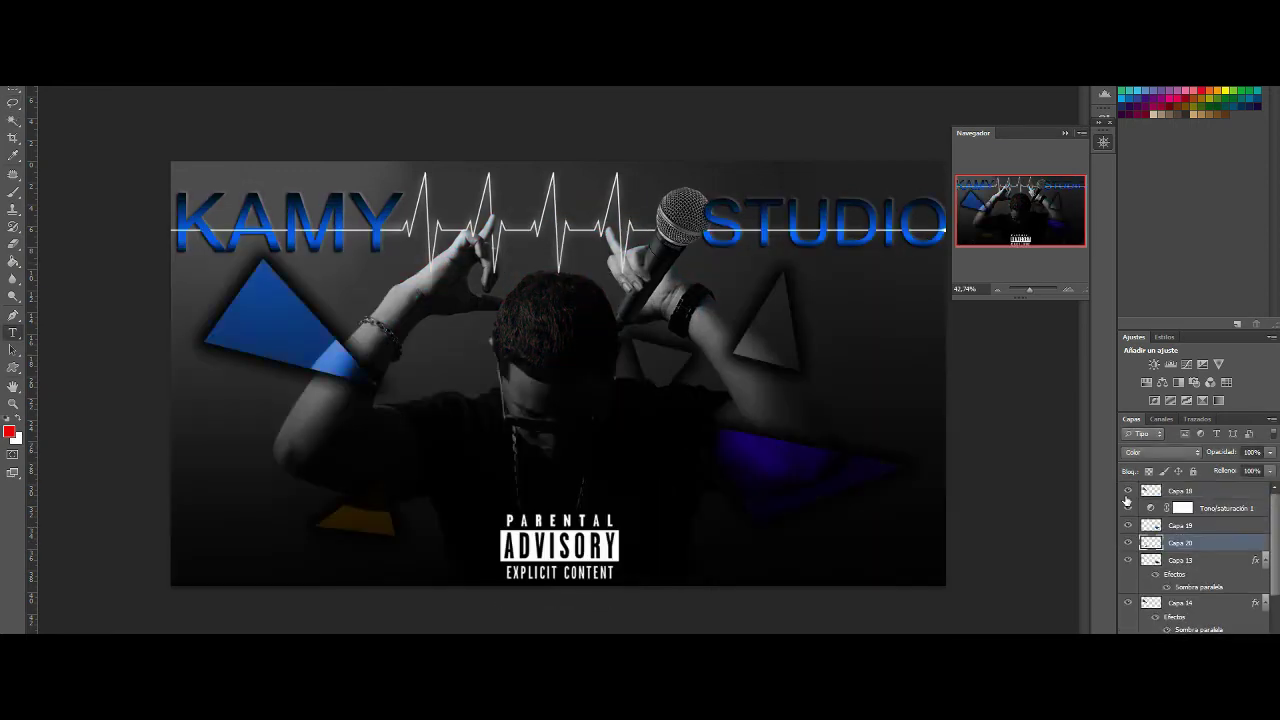
Fill a new layer above the artwork with yellow and set its blend mode to Hue (Tono).
{"action": "key", "text": "ctrl+shift+alt+n"}
{"action": "left_click", "coordinate": [808, 453]}
{"action": "key", "text": "alt+BackSpace"}
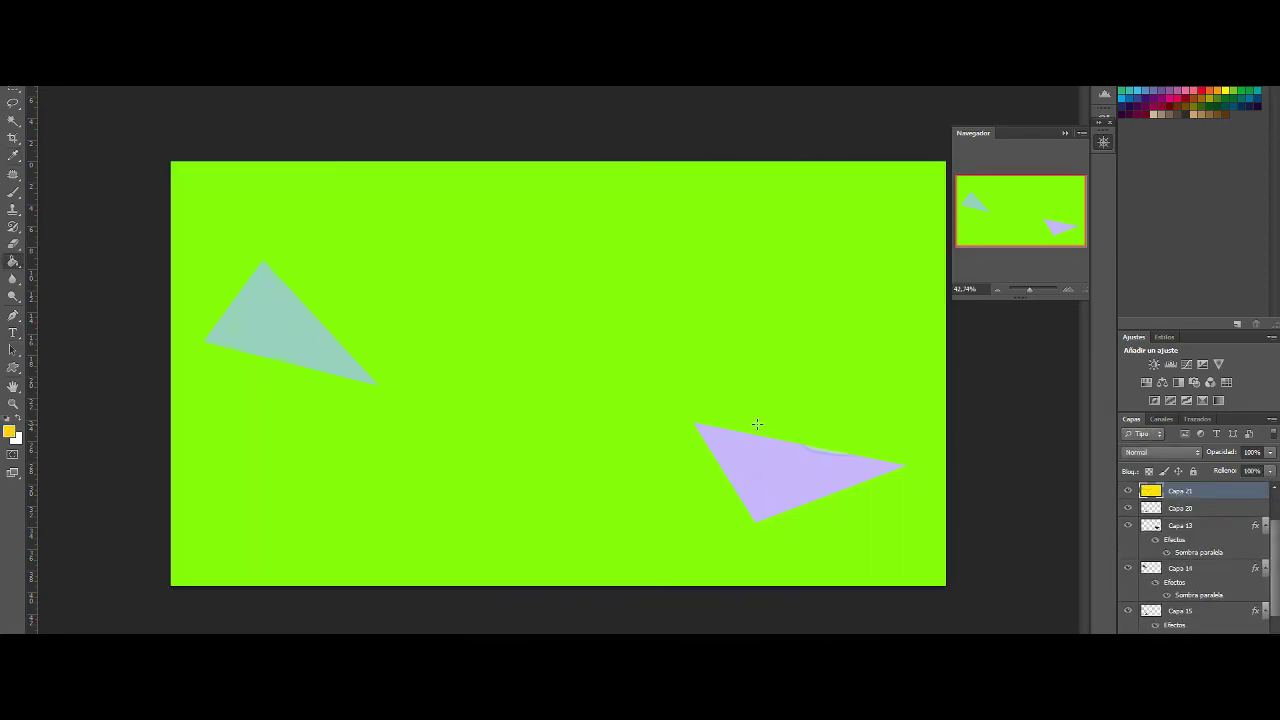
{"action": "left_click", "coordinate": [1160, 452]}
{"action": "left_click", "coordinate": [1158, 403]}
{"action": "scroll", "coordinate": [1140, 452], "scroll_direction": "up", "scroll_amount": 10}
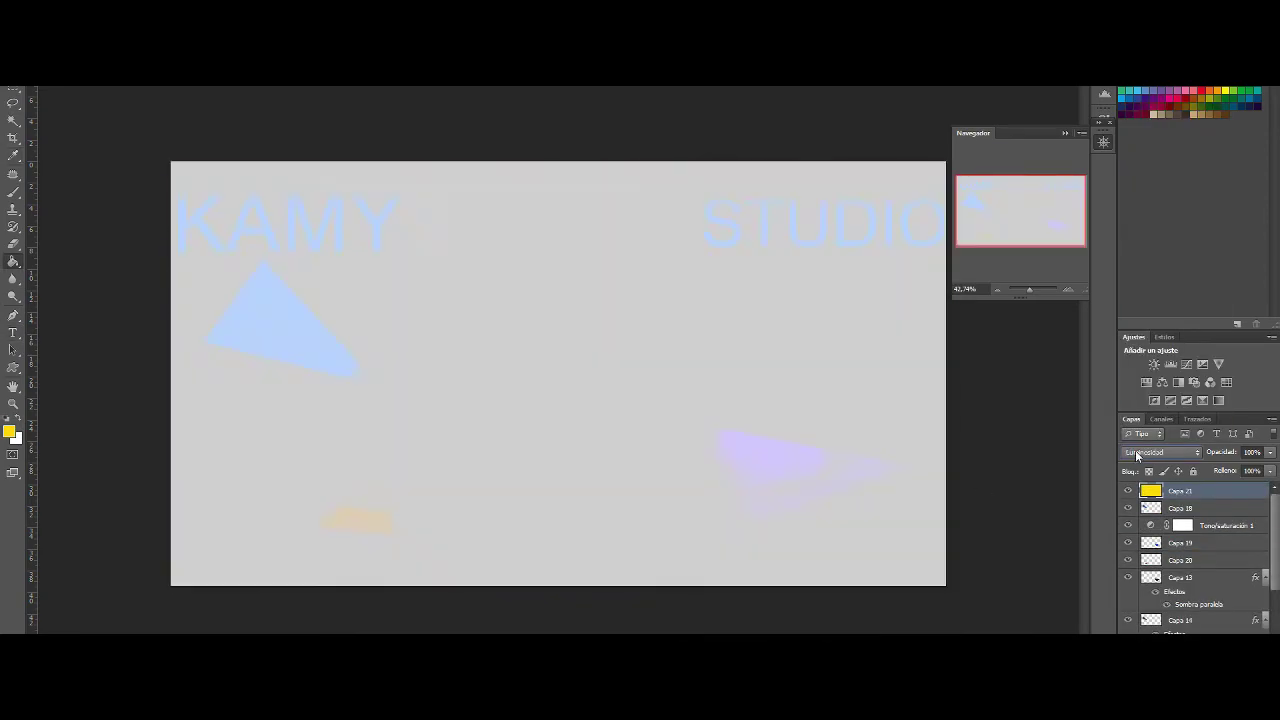
{"action": "scroll", "coordinate": [1153, 458], "scroll_direction": "down", "scroll_amount": 10}
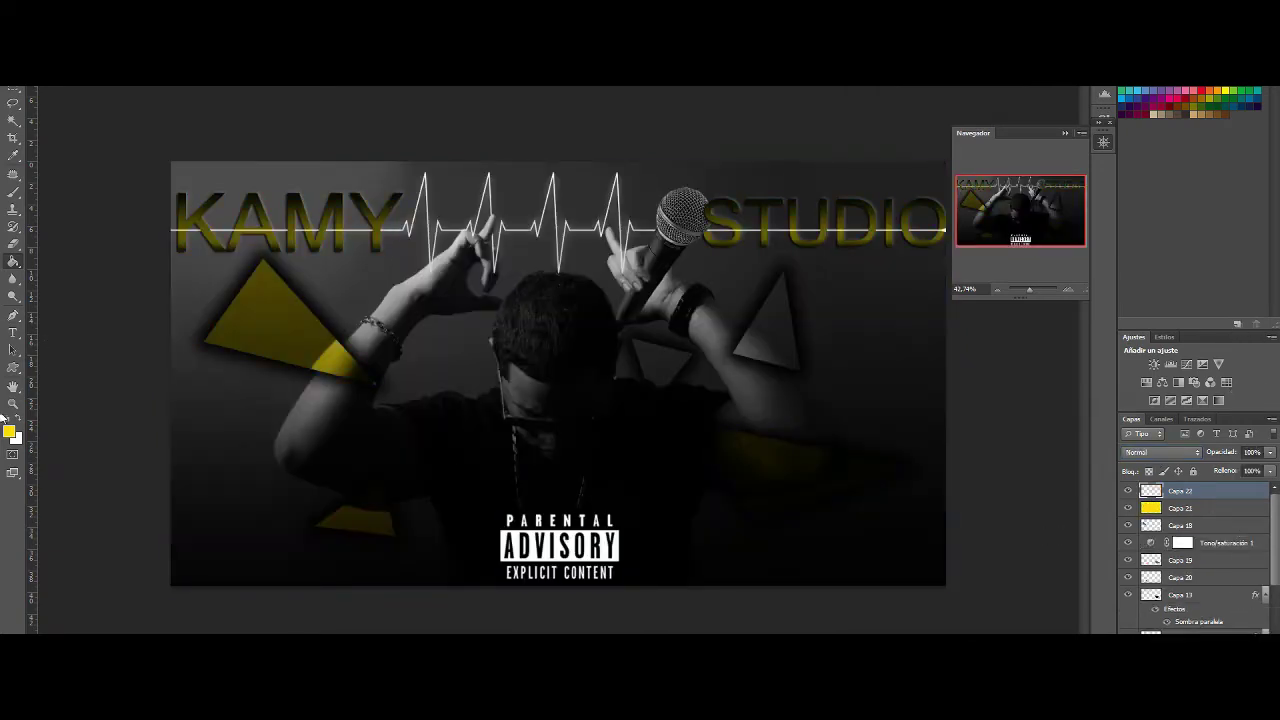
Fill a new layer above the yellow one with dark brown and set its blend mode to Linear Dodge (Add).
{"action": "key", "text": "ctrl+shift+alt+n"}
{"action": "left_click", "coordinate": [9, 431]}
{"action": "left_click", "coordinate": [640, 500]}
{"action": "left_click", "coordinate": [815, 452]}
{"action": "key", "text": "alt+BackSpace"}
{"action": "left_click", "coordinate": [1160, 452]}
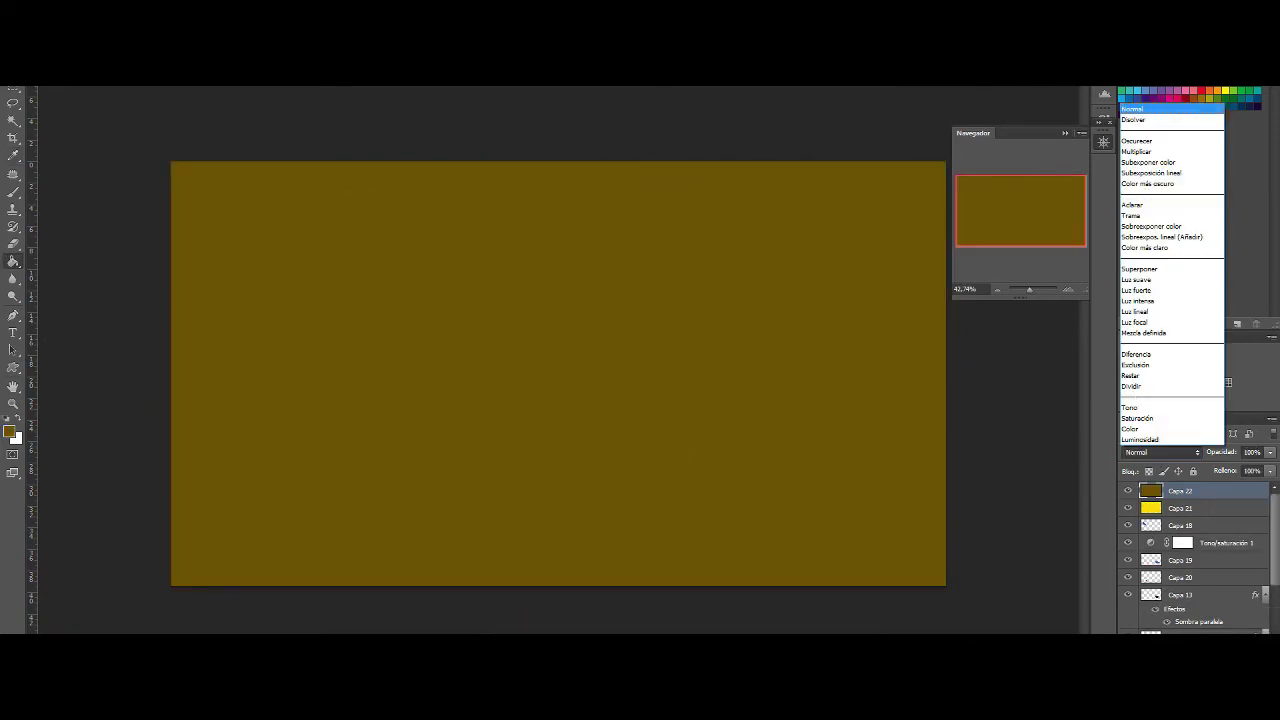
{"action": "left_click", "coordinate": [1143, 197]}
Lower the brown layer's opacity to 38% and its fill to 73%.
{"action": "left_click", "coordinate": [1270, 452]}
{"action": "left_click_drag", "start_coordinate": [1268, 466], "coordinate": [1253, 489]}
{"action": "scroll", "coordinate": [1167, 446], "scroll_direction": "down", "scroll_amount": 3}
{"action": "left_click", "coordinate": [1270, 471]}
Choose a soft eraser and try moving the Parental Advisory layer above the brown layer.
{"action": "key", "text": "e"}
{"action": "left_click", "coordinate": [40, 70]}
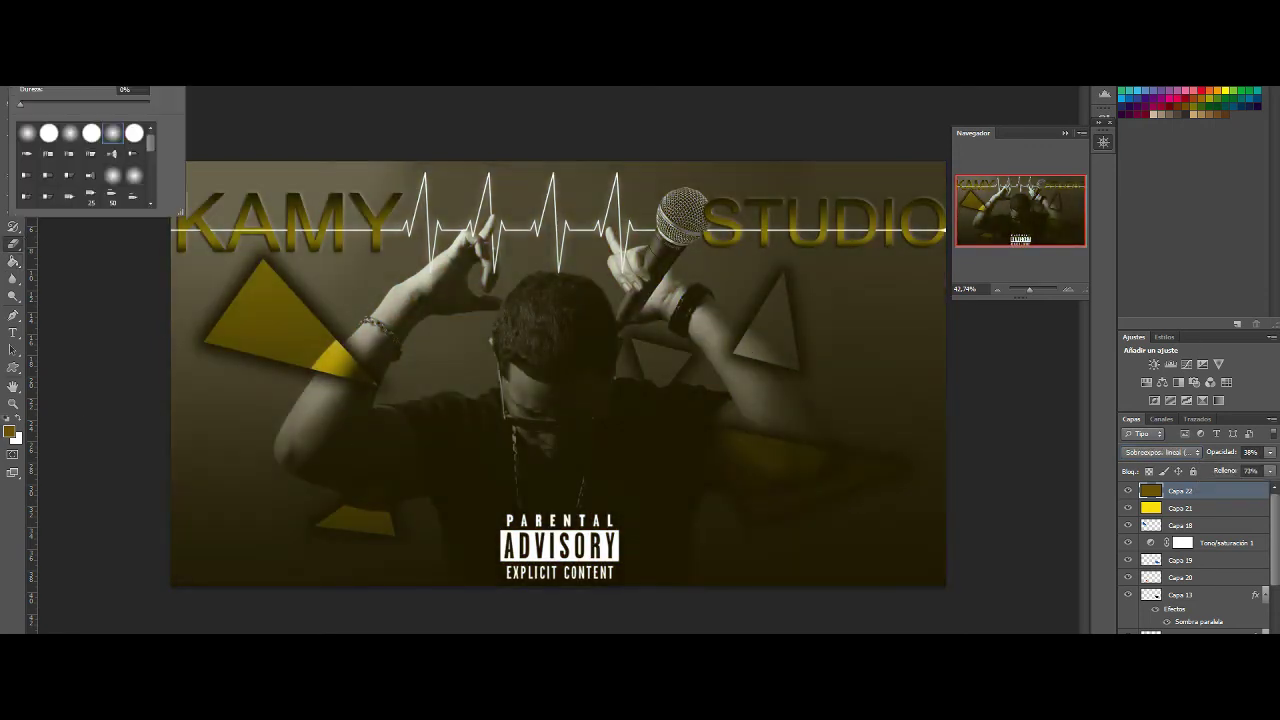
{"action": "scroll", "coordinate": [1190, 550], "scroll_direction": "down", "scroll_amount": 5}
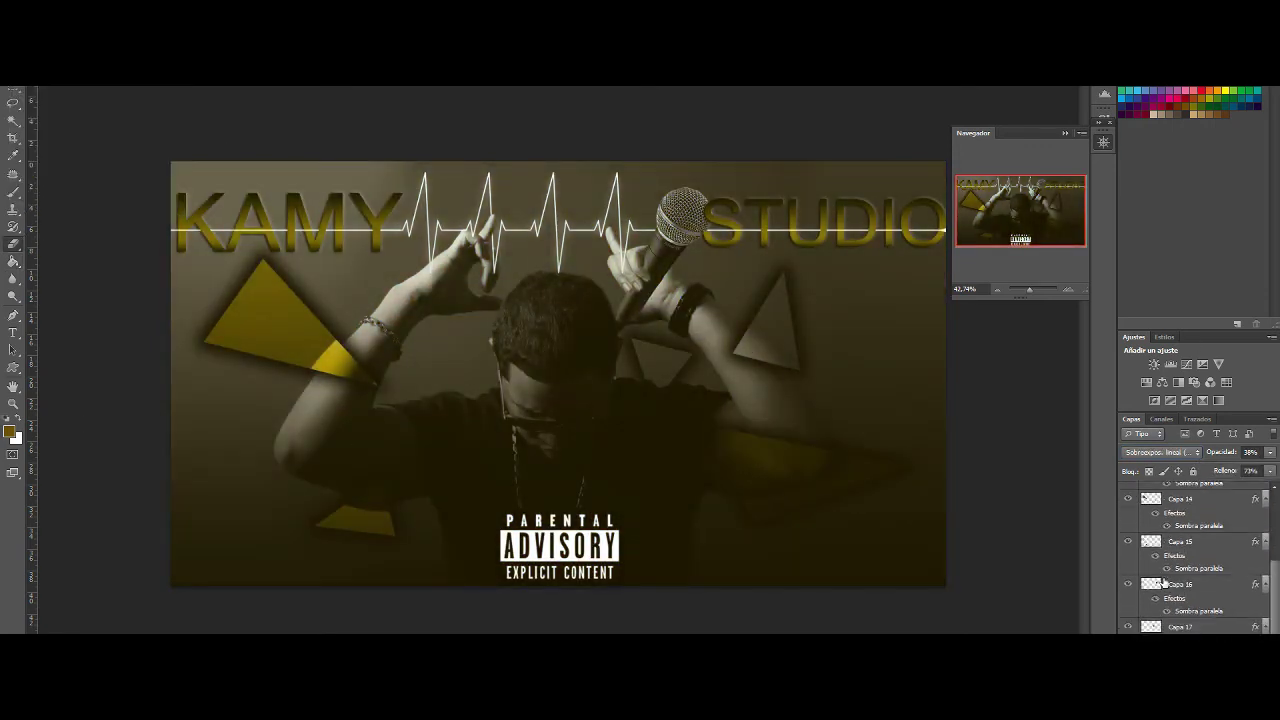
{"action": "left_click", "coordinate": [1138, 600]}
{"action": "scroll", "coordinate": [1160, 560], "scroll_direction": "up", "scroll_amount": 2}
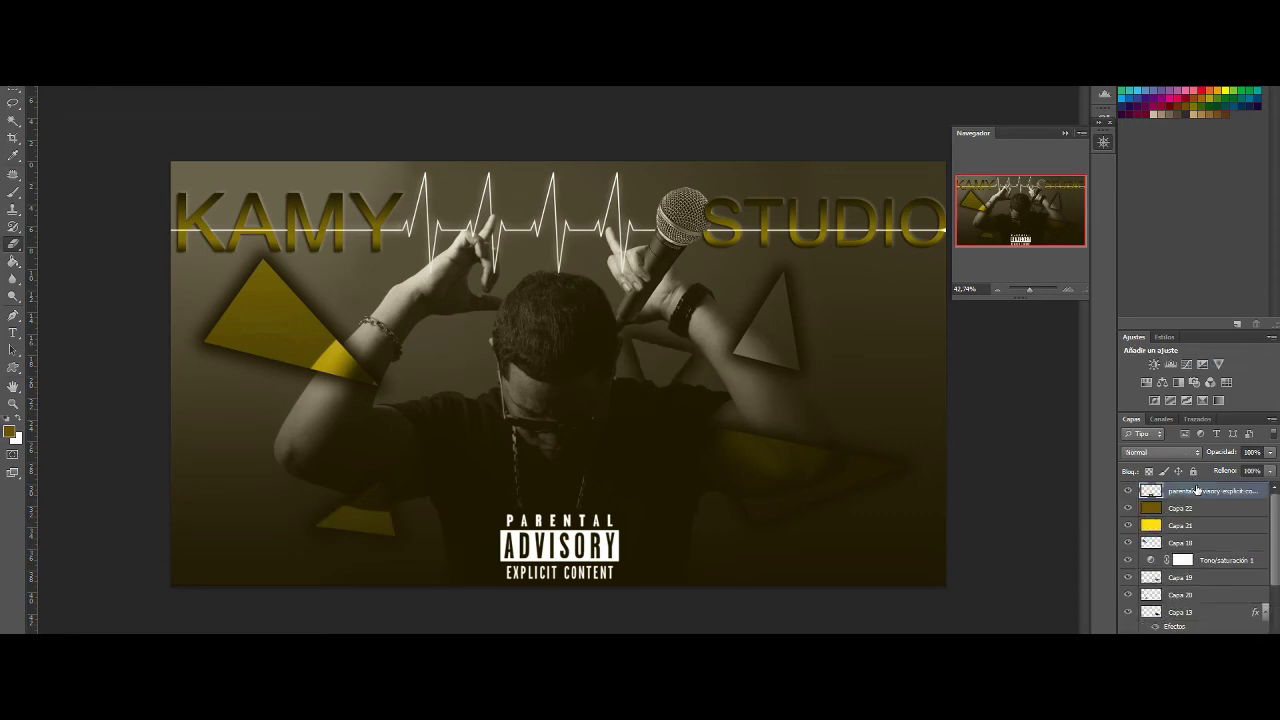
{"action": "scroll", "coordinate": [1161, 531], "scroll_direction": "up", "scroll_amount": 4}
{"action": "left_click", "coordinate": [1180, 491]}
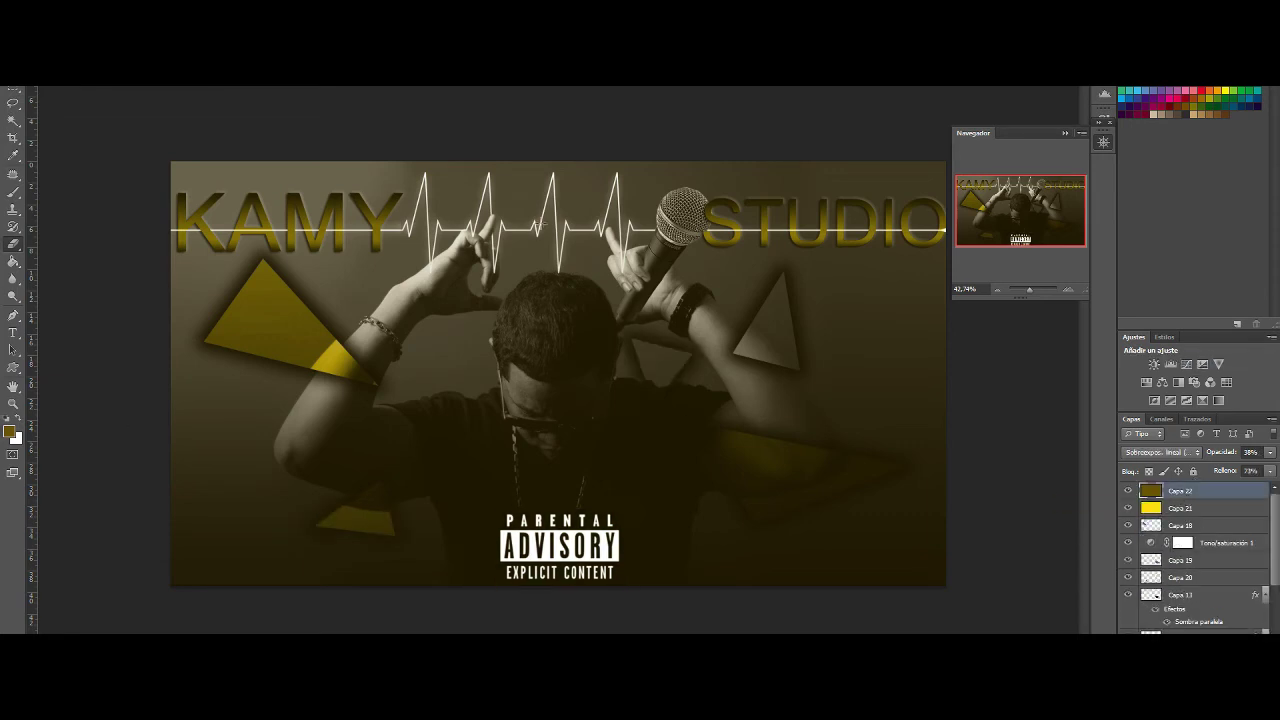
Try erasing the brown tint over the face and neck, and undo back to the unfilled layer.
{"action": "mouse_move", "coordinate": [529, 386]}
{"action": "left_mouse_down"}
{"action": "mouse_move", "coordinate": [509, 371]}
{"action": "mouse_move", "coordinate": [550, 387]}
{"action": "left_mouse_up"}
{"action": "mouse_move", "coordinate": [500, 420]}
{"action": "left_mouse_down"}
{"action": "mouse_move", "coordinate": [544, 313]}
{"action": "mouse_move", "coordinate": [561, 464]}
{"action": "left_mouse_up"}
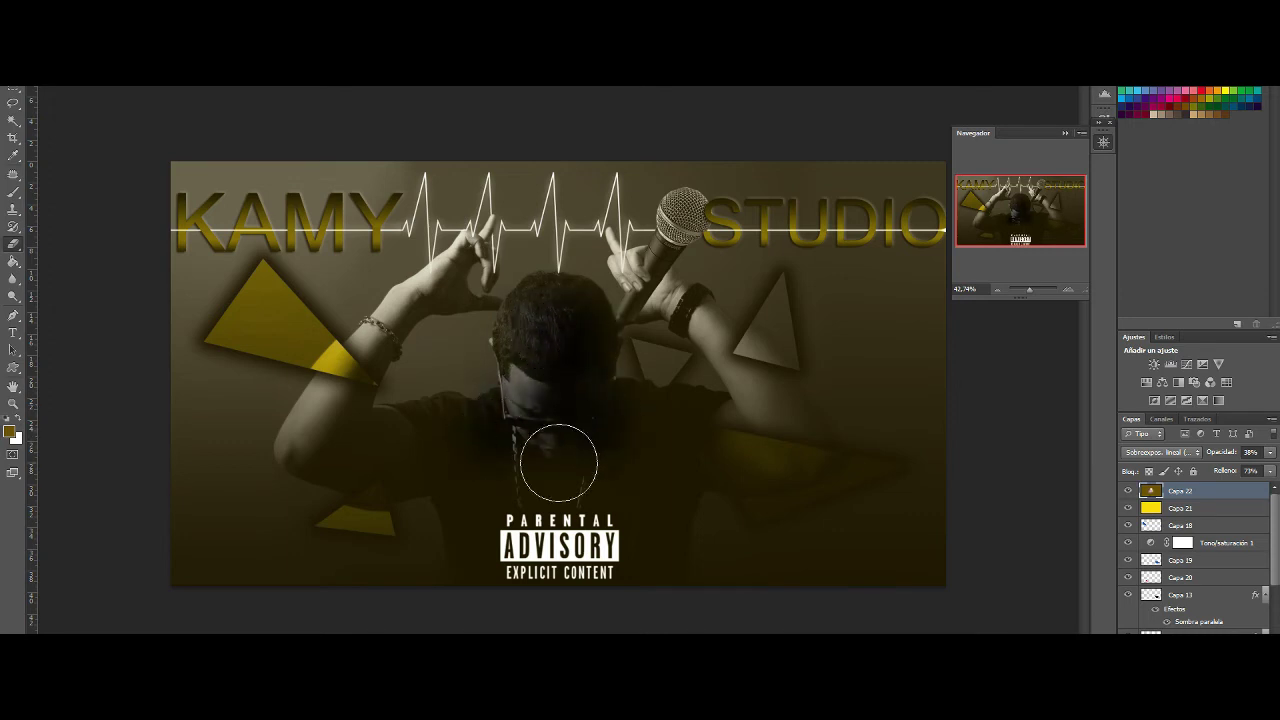
{"action": "key", "text": "ctrl+alt+z"}
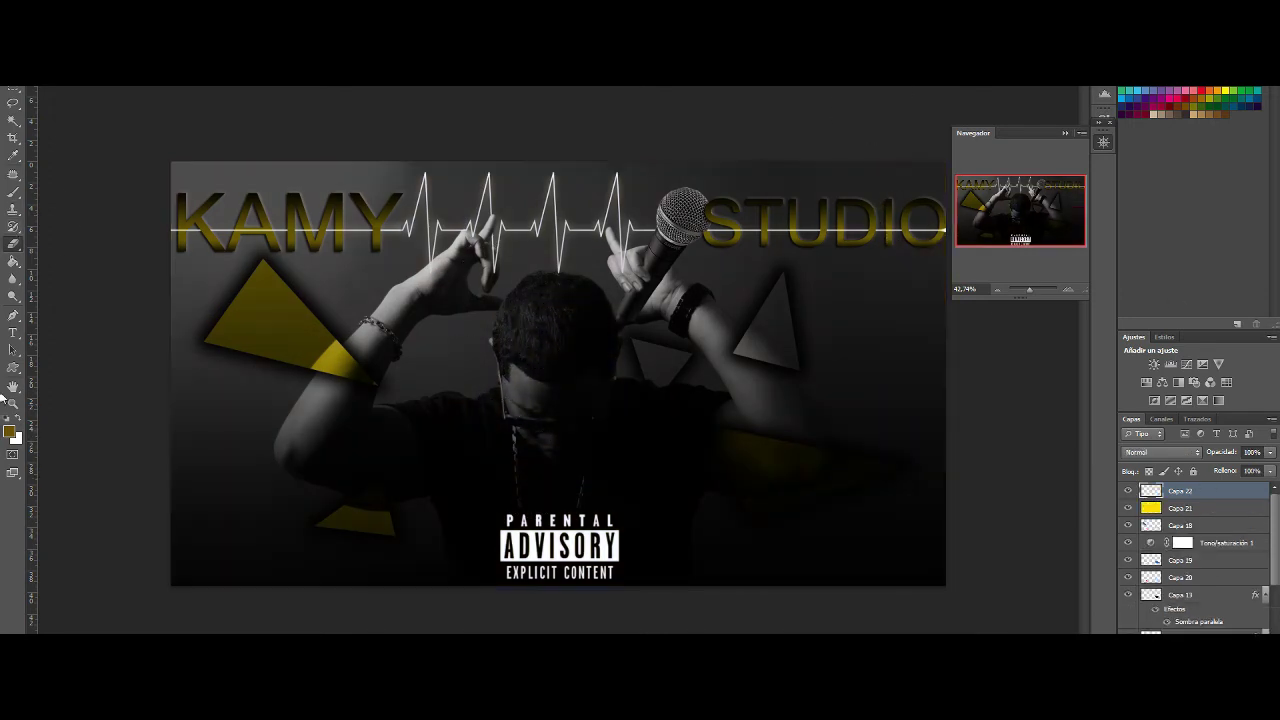
Fill the empty top layer with a darker brown and set its blend mode to Linear Dodge (Add).
{"action": "left_click", "coordinate": [10, 432]}
{"action": "left_click", "coordinate": [805, 454]}
{"action": "key", "text": "g"}
{"action": "left_click", "coordinate": [800, 451]}
{"action": "left_click", "coordinate": [1160, 452]}
{"action": "left_click", "coordinate": [1171, 366]}
{"action": "scroll", "coordinate": [1154, 454], "scroll_direction": "up", "scroll_amount": 7}
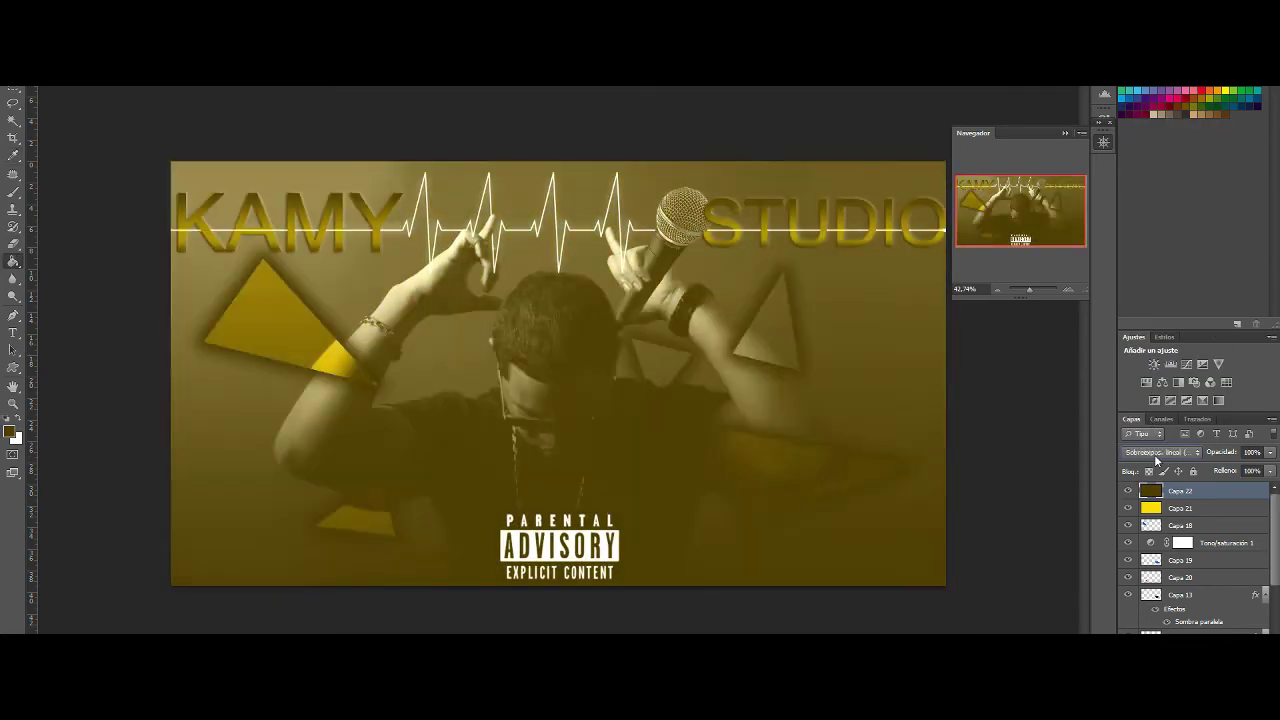
{"action": "left_click", "coordinate": [268, 80]}
{"action": "mouse_move", "coordinate": [286, 137]}
{"action": "left_click", "coordinate": [486, 260]}
{"action": "key", "text": "Escape"}
Apply a Gaussian Blur to the brown fill layer.
{"action": "left_click", "coordinate": [268, 80]}
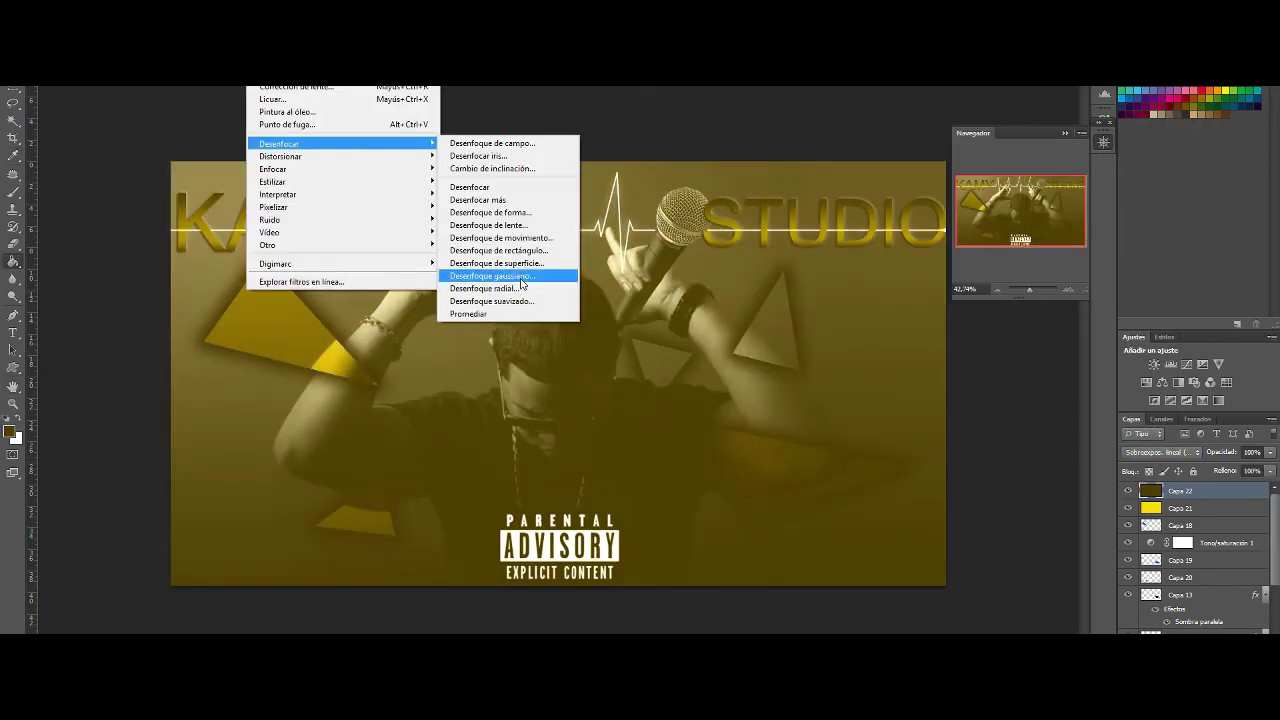
{"action": "left_click", "coordinate": [486, 272]}
{"action": "key", "text": "Return"}
Shift the brown layer over to the left half of the banner and soften its edge with another Gaussian Blur.
{"action": "key", "text": "v"}
{"action": "left_click_drag", "start_coordinate": [695, 442], "coordinate": [318, 440]}
{"action": "left_click", "coordinate": [268, 80]}
{"action": "mouse_move", "coordinate": [286, 134]}
{"action": "left_click", "coordinate": [490, 249]}
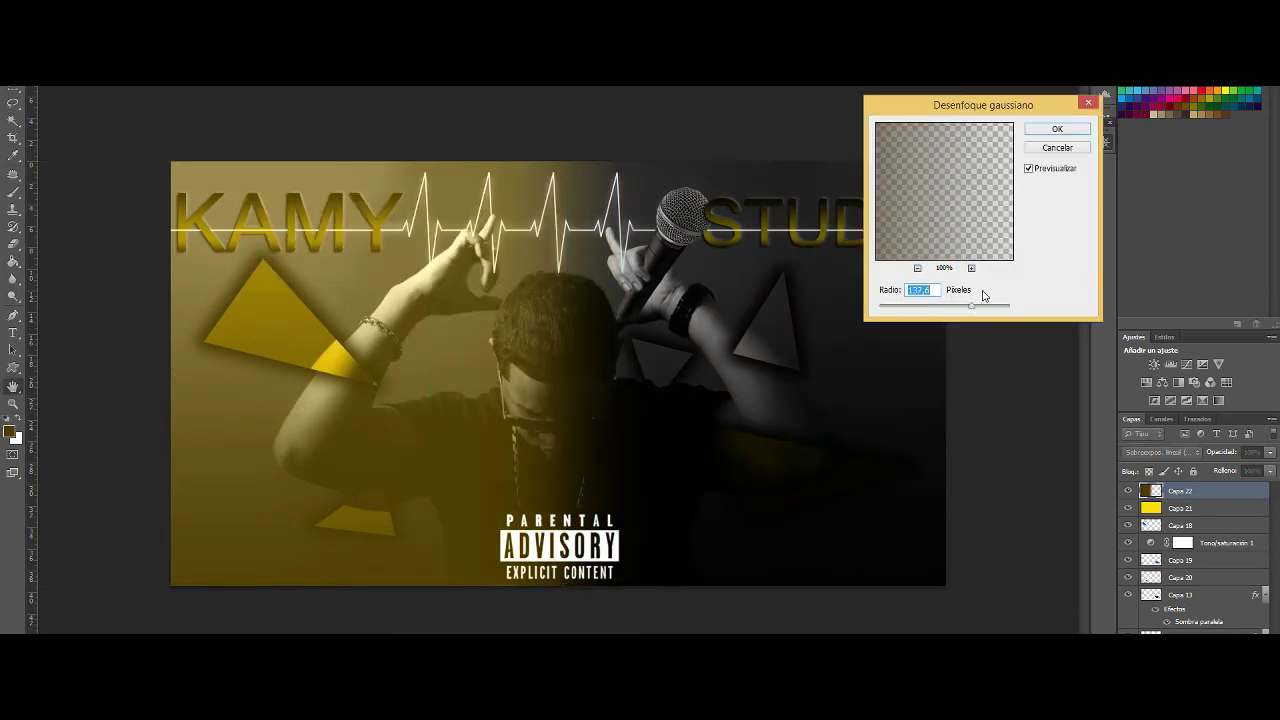
{"action": "left_click_drag", "start_coordinate": [990, 104], "coordinate": [949, 215]}
{"action": "key", "text": "Return"}
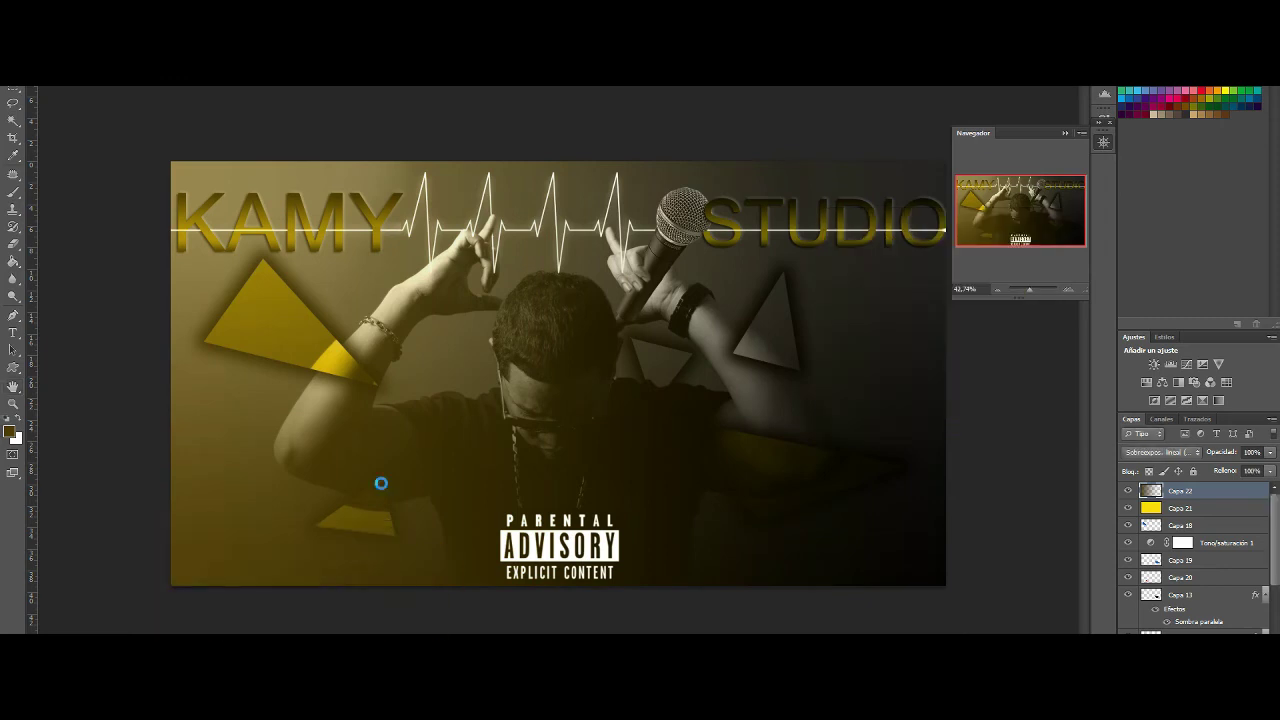
Move the brown glow toward the banner's left edge and place a horizontally flipped copy along the right edge.
{"action": "left_click_drag", "start_coordinate": [549, 401], "coordinate": [260, 390]}
{"action": "left_click", "coordinate": [62, 80]}
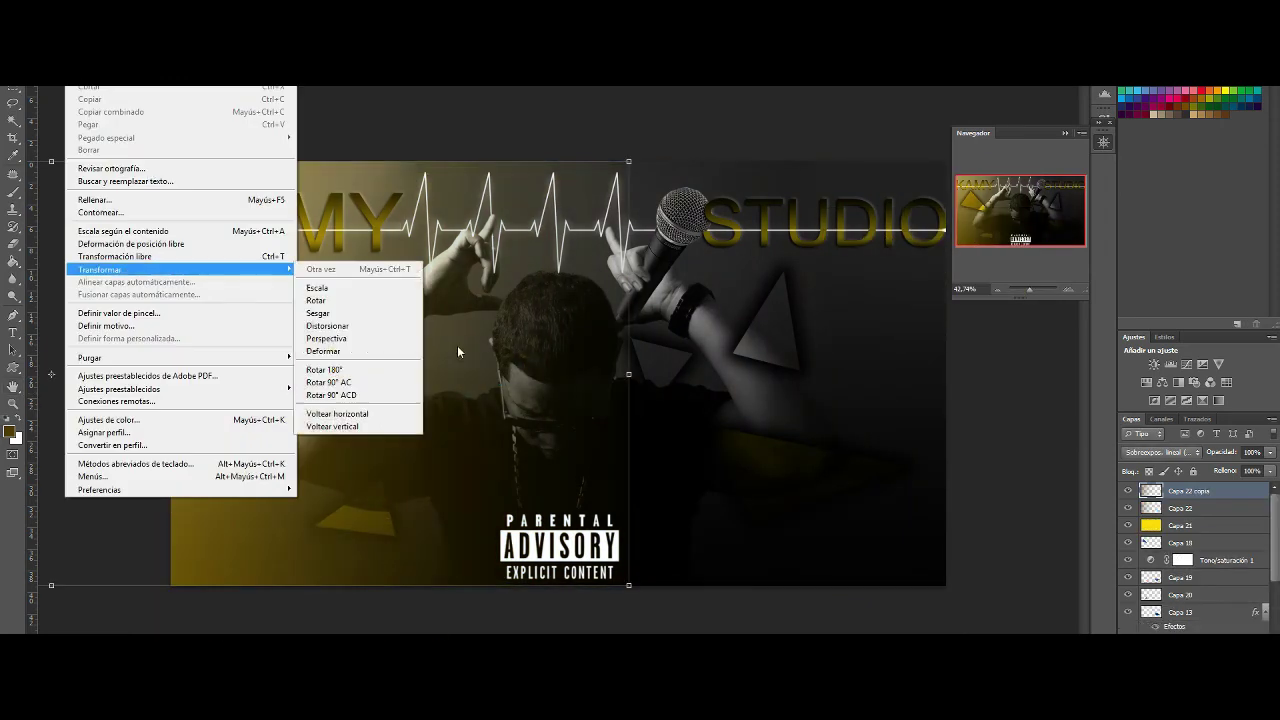
{"action": "left_click", "coordinate": [360, 408]}
{"action": "left_click_drag", "start_coordinate": [360, 408], "coordinate": [954, 287]}
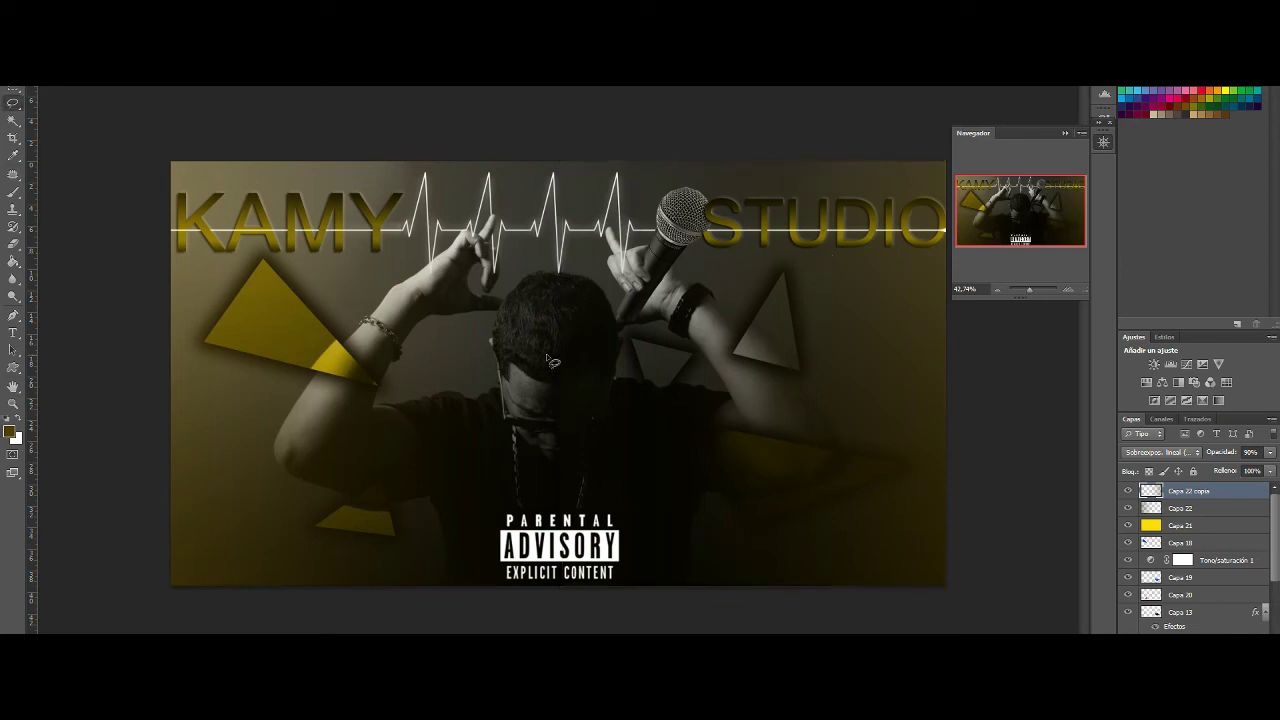
Try colorizing the right-hand glow cyan using hue 191, saturation 91 and lightness +21.
{"action": "key", "text": "ctrl+u"}
{"action": "left_click_drag", "start_coordinate": [1010, 211], "coordinate": [366, 234]}
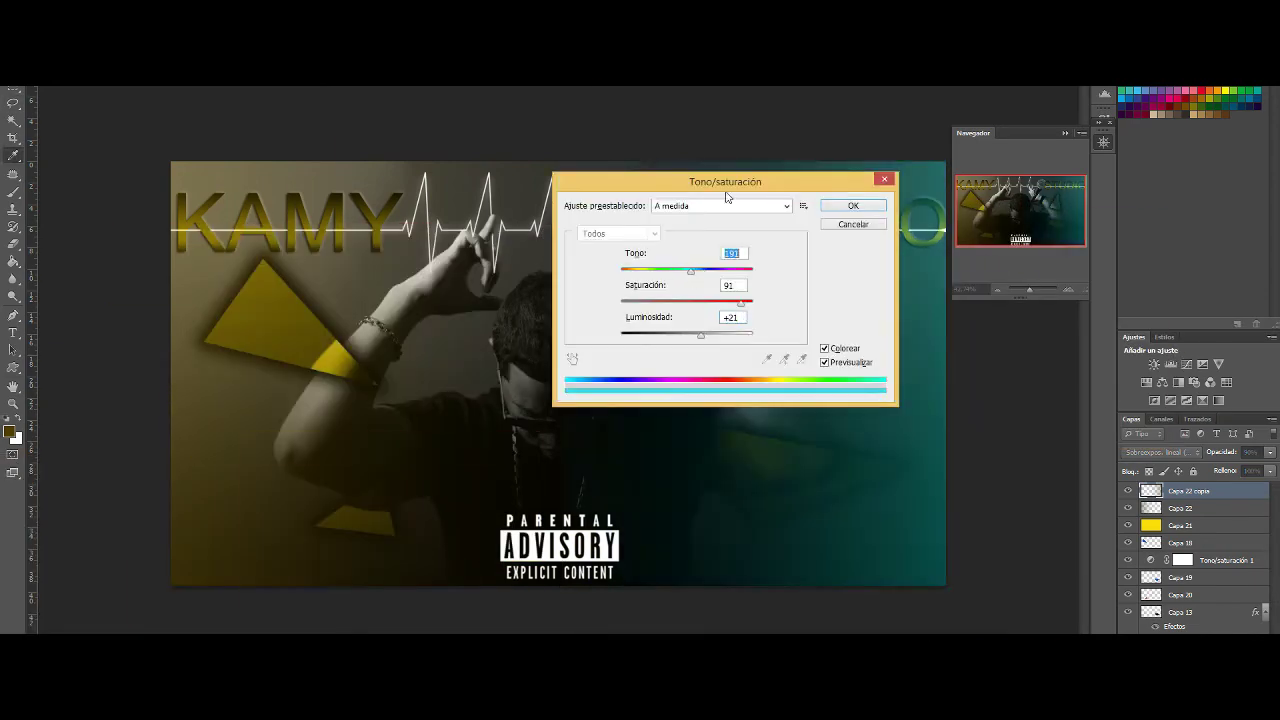
{"action": "key", "text": "Escape"}
Try a duplicate of the right-hand glow colorized red with hue 360, saturation 91 and lightness +2, and delete it.
{"action": "key", "text": "ctrl+j"}
{"action": "key", "text": "ctrl+u"}
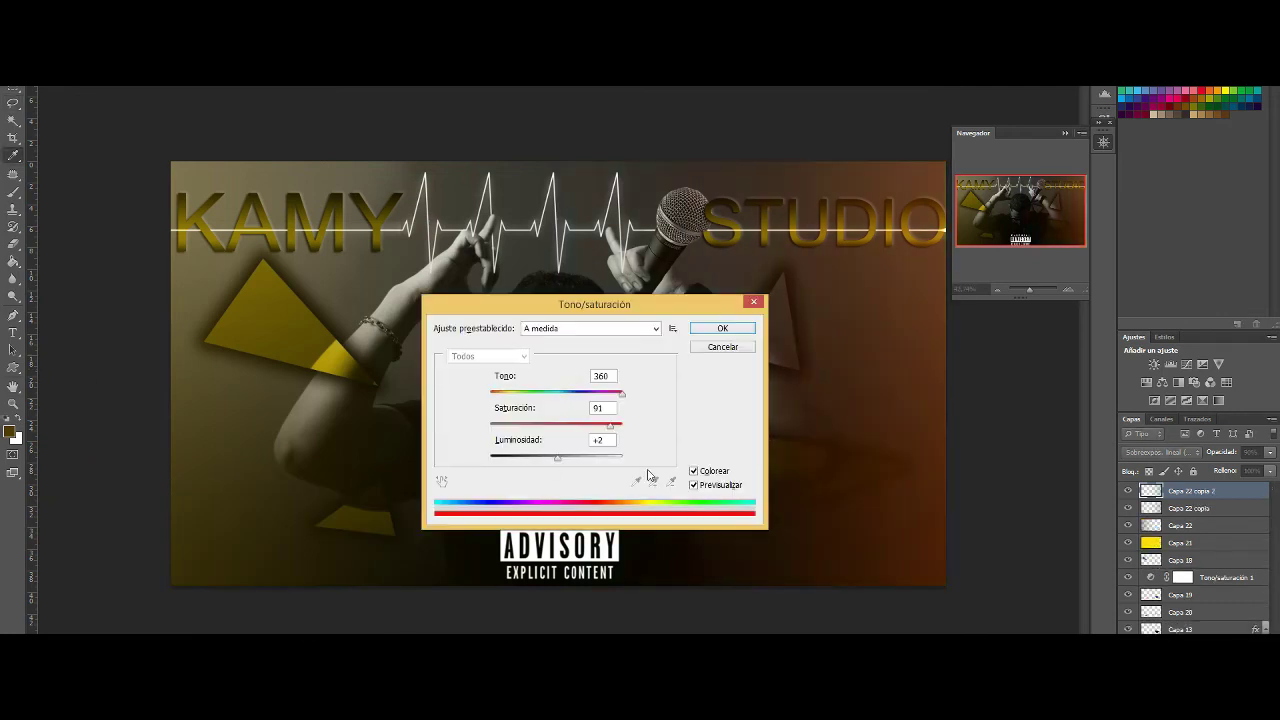
{"action": "key", "text": "Return"}
{"action": "key", "text": "Delete"}
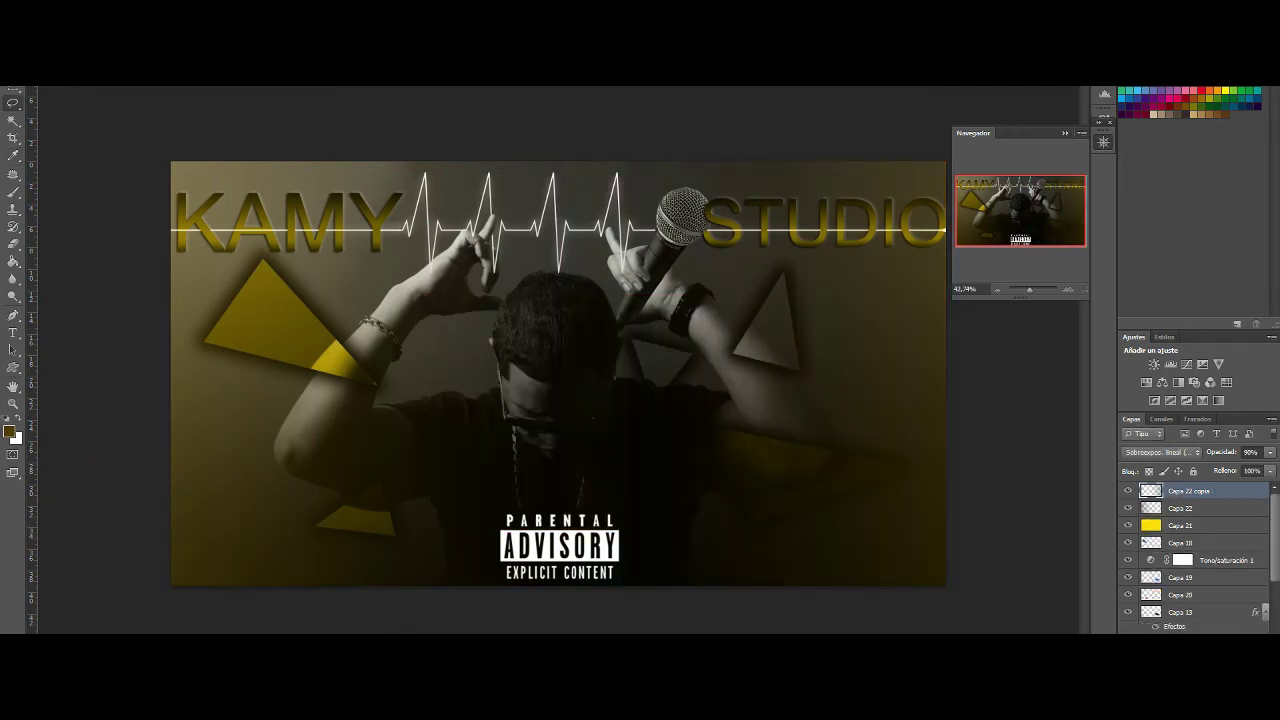
Paint a soft black vignette around the banner's edges on a new layer above the brown glows.
{"action": "key", "text": "ctrl+shift+alt+n"}
{"action": "key", "text": "b"}
{"action": "left_click", "coordinate": [10, 432]}
{"action": "key", "text": "Return"}
{"action": "right_click", "coordinate": [185, 215]}
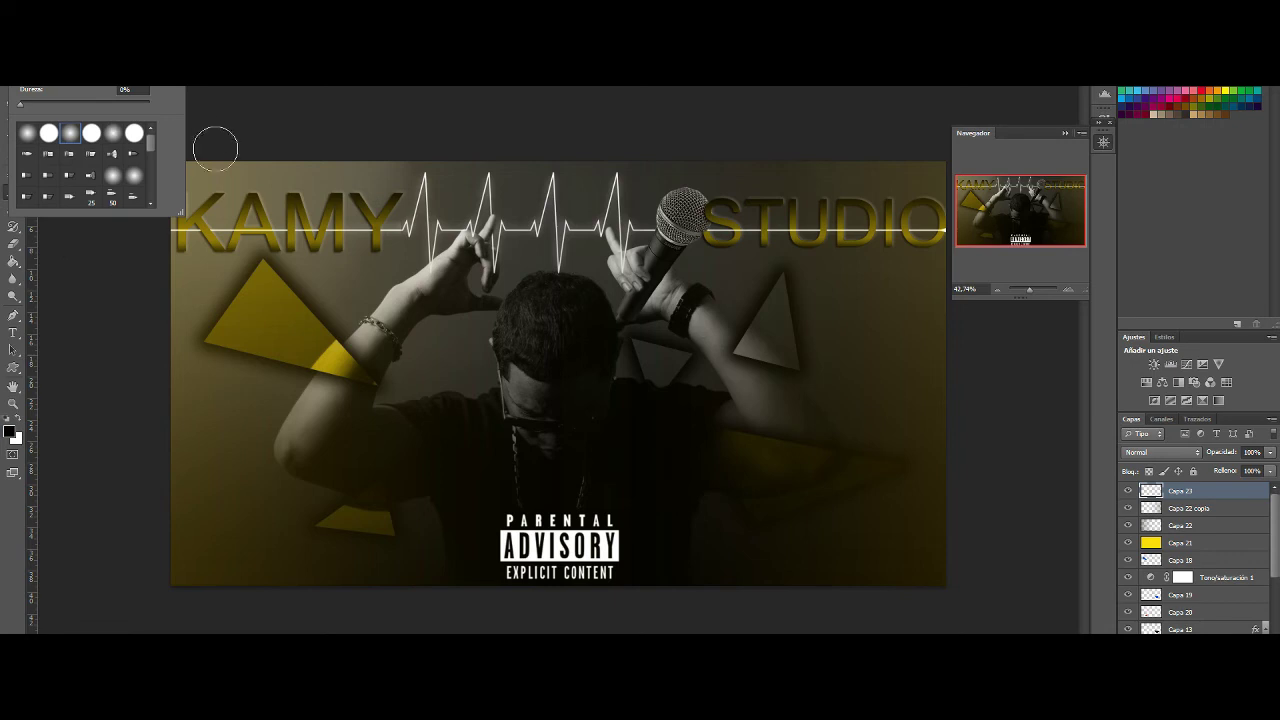
{"action": "mouse_move", "coordinate": [214, 143]}
{"action": "left_mouse_down"}
{"action": "mouse_move", "coordinate": [206, 566]}
{"action": "mouse_move", "coordinate": [86, 171]}
{"action": "mouse_move", "coordinate": [176, 500]}
{"action": "left_mouse_up"}
{"action": "key", "text": "ctrl+alt+f"}
{"action": "left_click_drag", "start_coordinate": [400, 92], "coordinate": [52, 563]}
{"action": "left_click", "coordinate": [82, 583]}
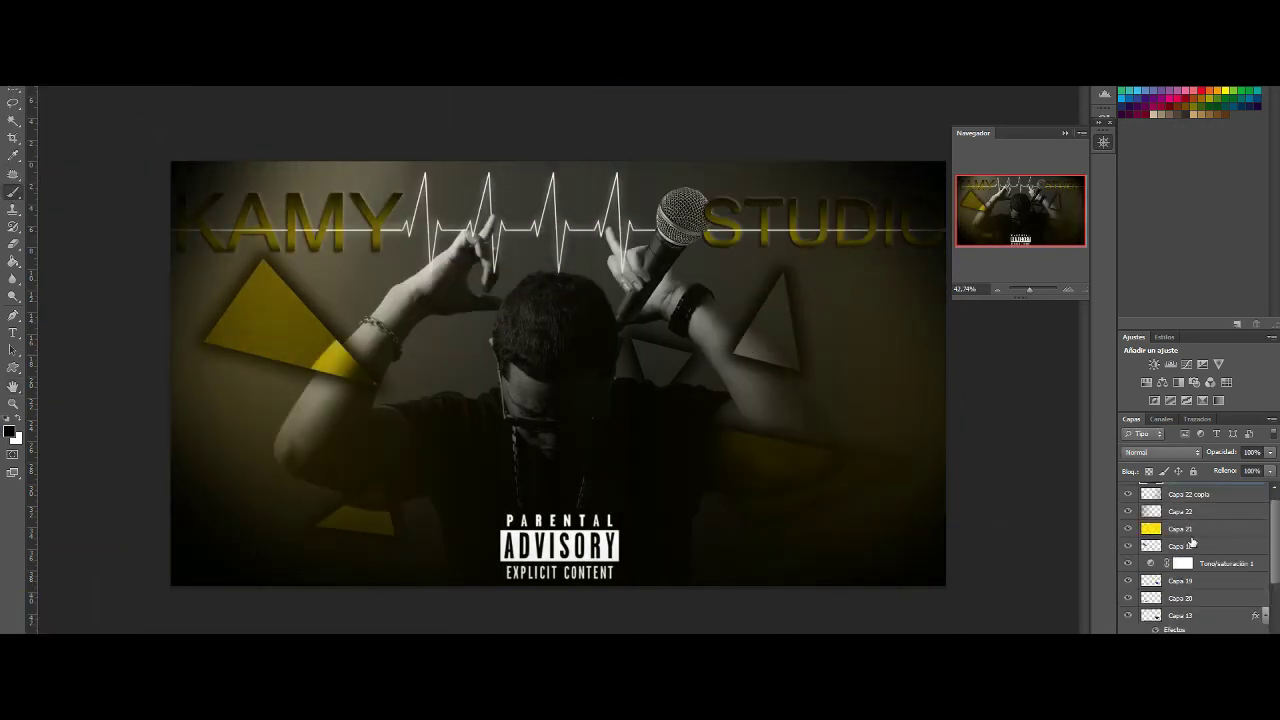
Discard the brown glow and vignette layers and stamp the artwork into one merged layer above a group of the remaining layers.
{"action": "key", "text": "alt+shift+u"}
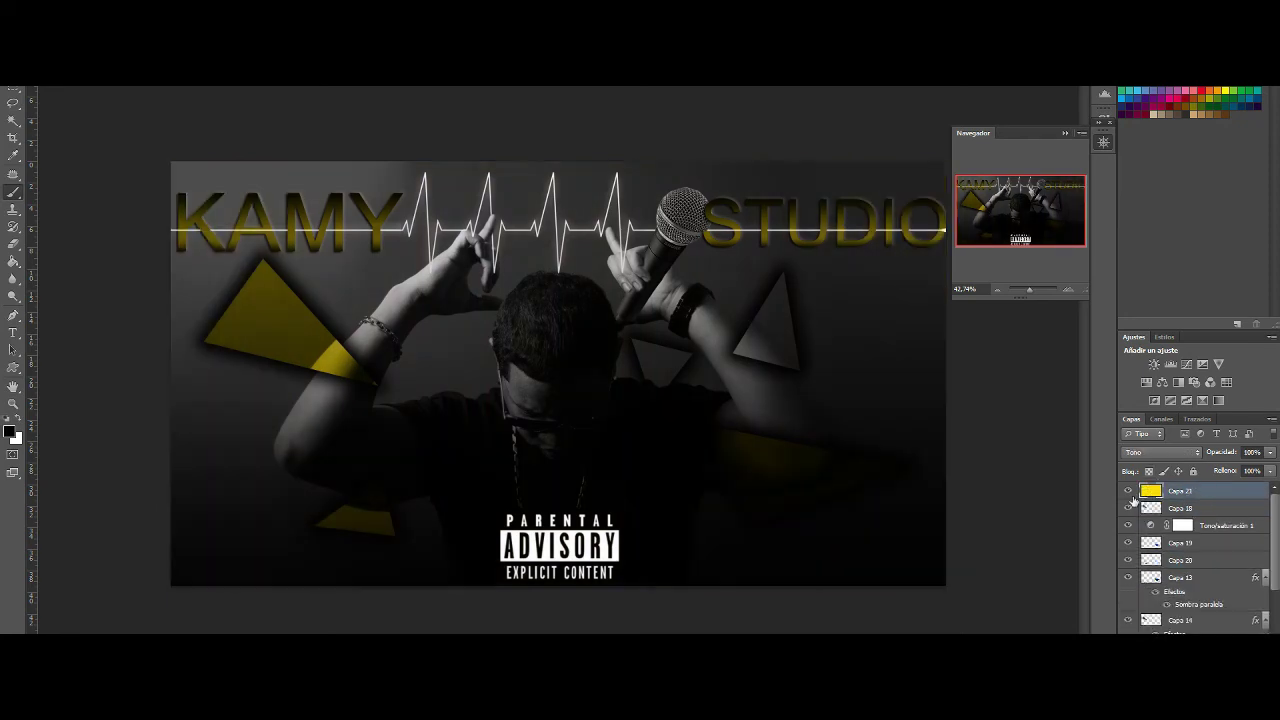
{"action": "scroll", "coordinate": [1195, 560], "scroll_direction": "down", "scroll_amount": 5}
{"action": "key", "text": "ctrl+shift+alt+e"}
{"action": "left_click", "coordinate": [1143, 507]}
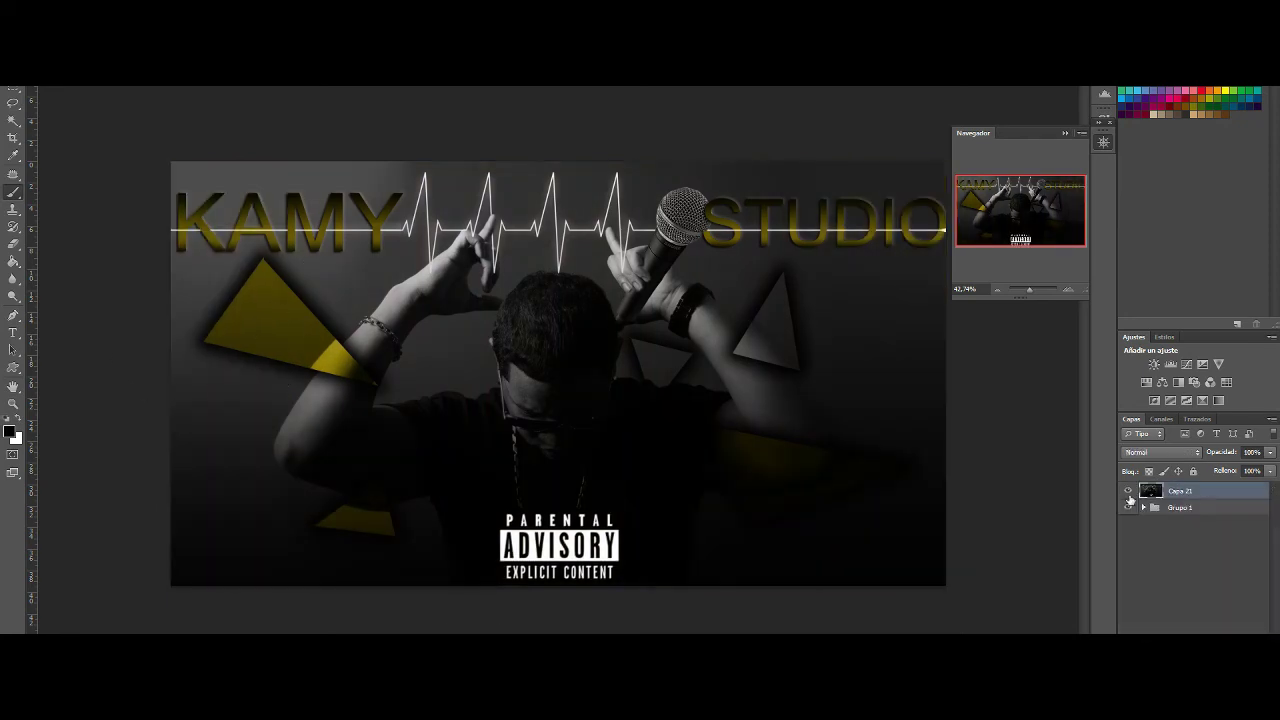
Apply the Smart Blur filter (Desenfoque suavizado) to the merged layer.
{"action": "left_click", "coordinate": [258, 80]}
{"action": "mouse_move", "coordinate": [334, 154]}
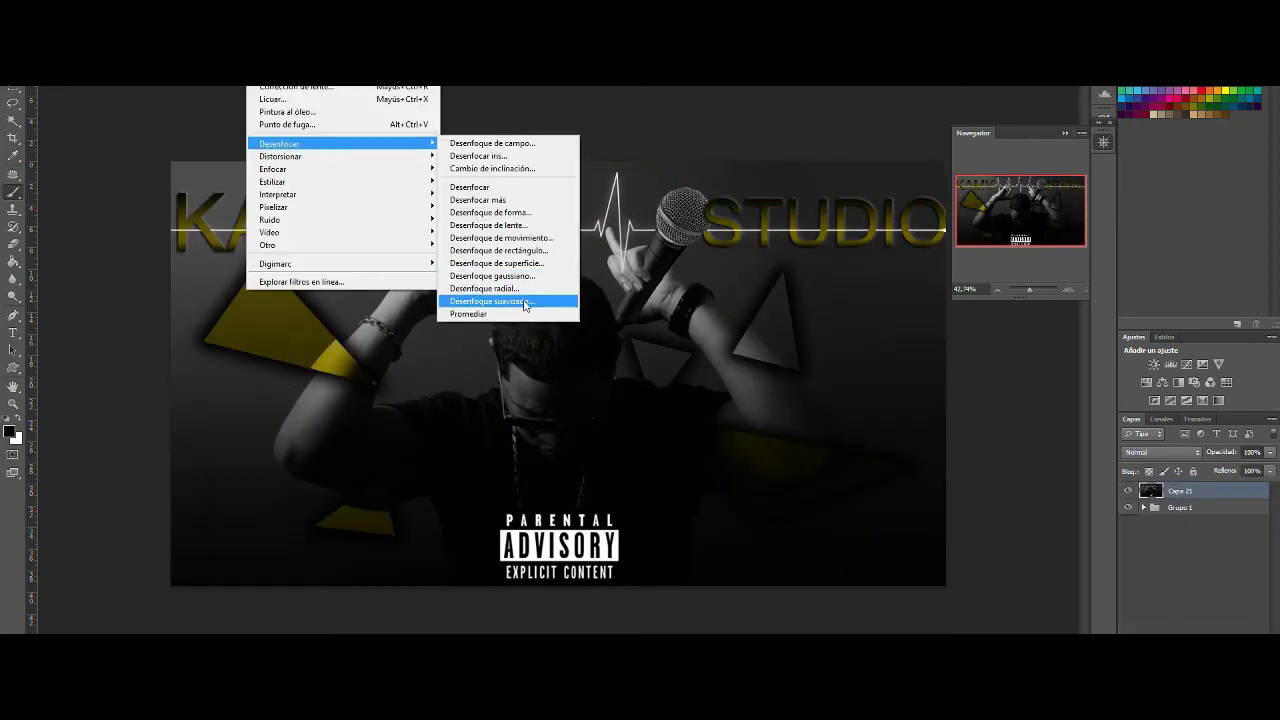
{"action": "left_click", "coordinate": [520, 298]}
{"action": "key", "text": "Tab"}
{"action": "key", "text": "Return"}
Open the available filters for the merged layer.
{"action": "left_click", "coordinate": [258, 80]}
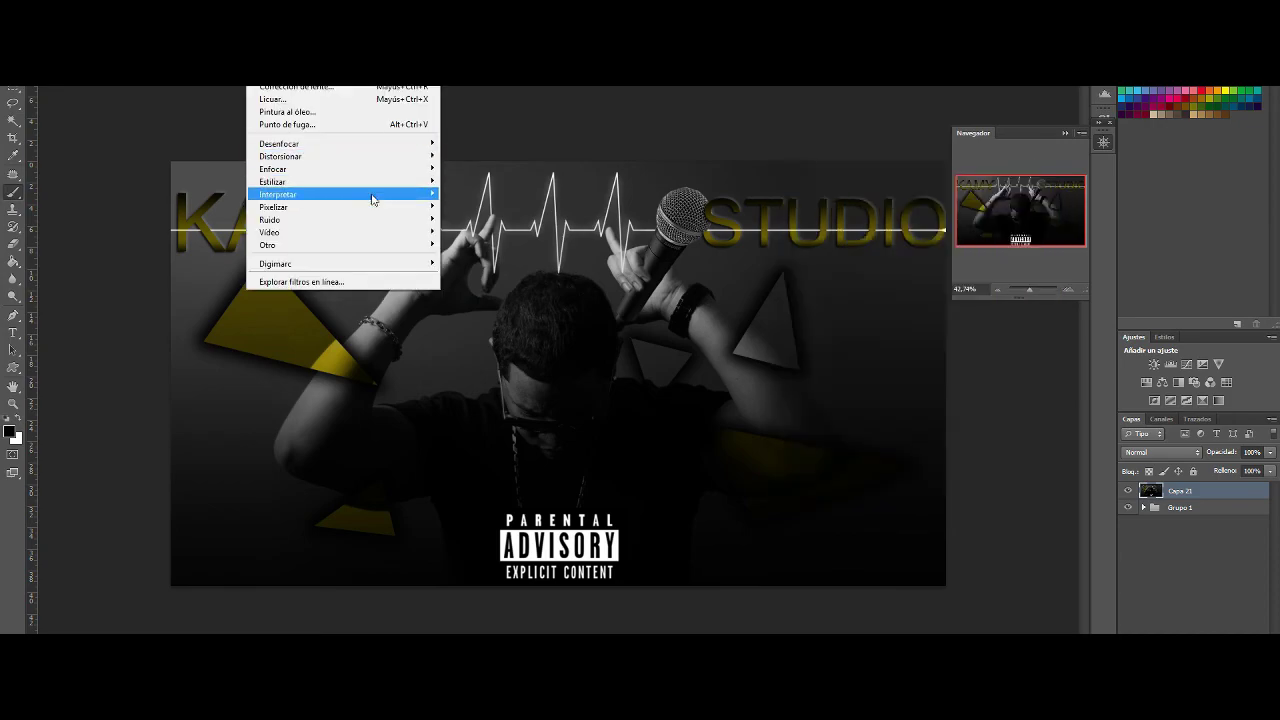